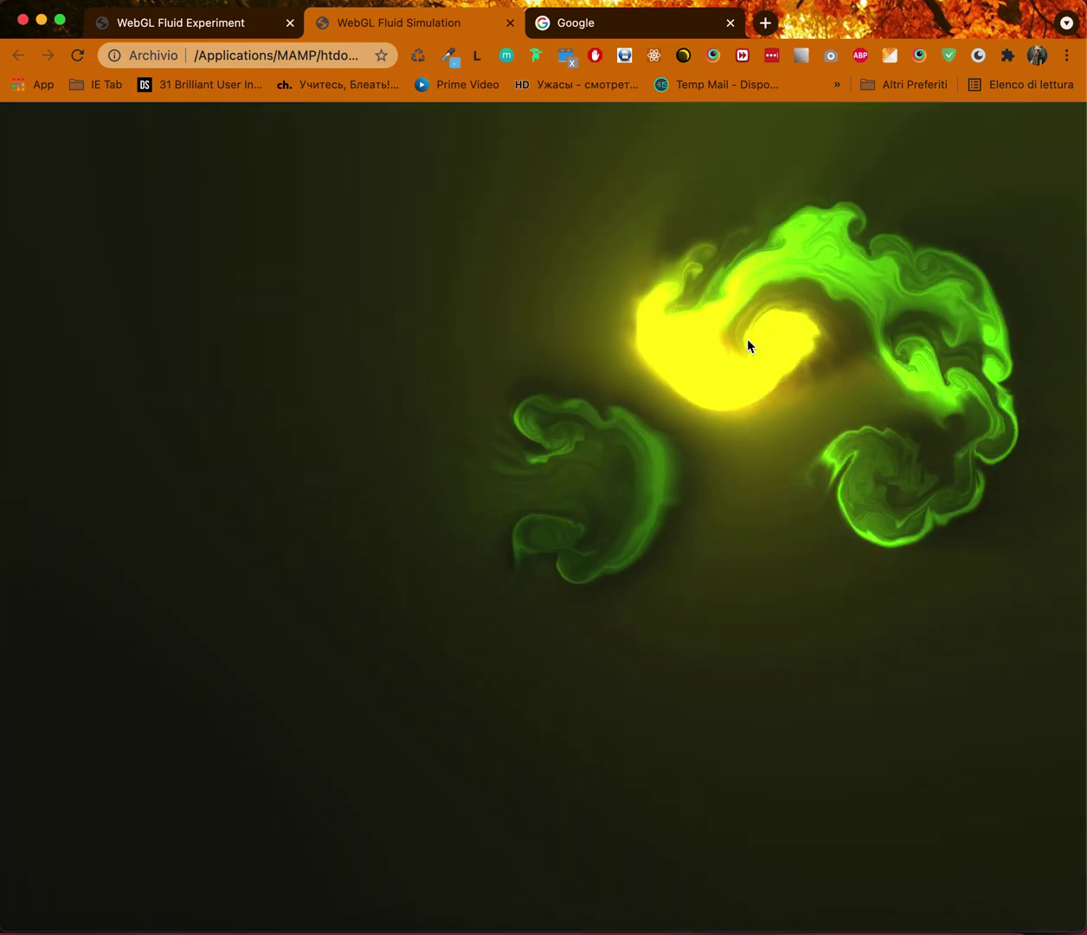
Swirl the WebGL fluid canvas with magenta, cyan and yellow-green splats
{"action": "mouse_move", "coordinate": [583, 440]}
{"action": "left_mouse_down"}
{"action": "mouse_move", "coordinate": [514, 310]}
{"action": "mouse_move", "coordinate": [525, 330]}
{"action": "mouse_move", "coordinate": [440, 478]}
{"action": "mouse_move", "coordinate": [442, 461]}
{"action": "mouse_move", "coordinate": [706, 364]}
{"action": "mouse_move", "coordinate": [675, 315]}
{"action": "mouse_move", "coordinate": [672, 336]}
{"action": "mouse_move", "coordinate": [390, 536]}
{"action": "mouse_move", "coordinate": [326, 502]}
{"action": "mouse_move", "coordinate": [728, 405]}
{"action": "mouse_move", "coordinate": [697, 383]}
{"action": "left_mouse_up"}
{"action": "left_click", "coordinate": [325, 500]}
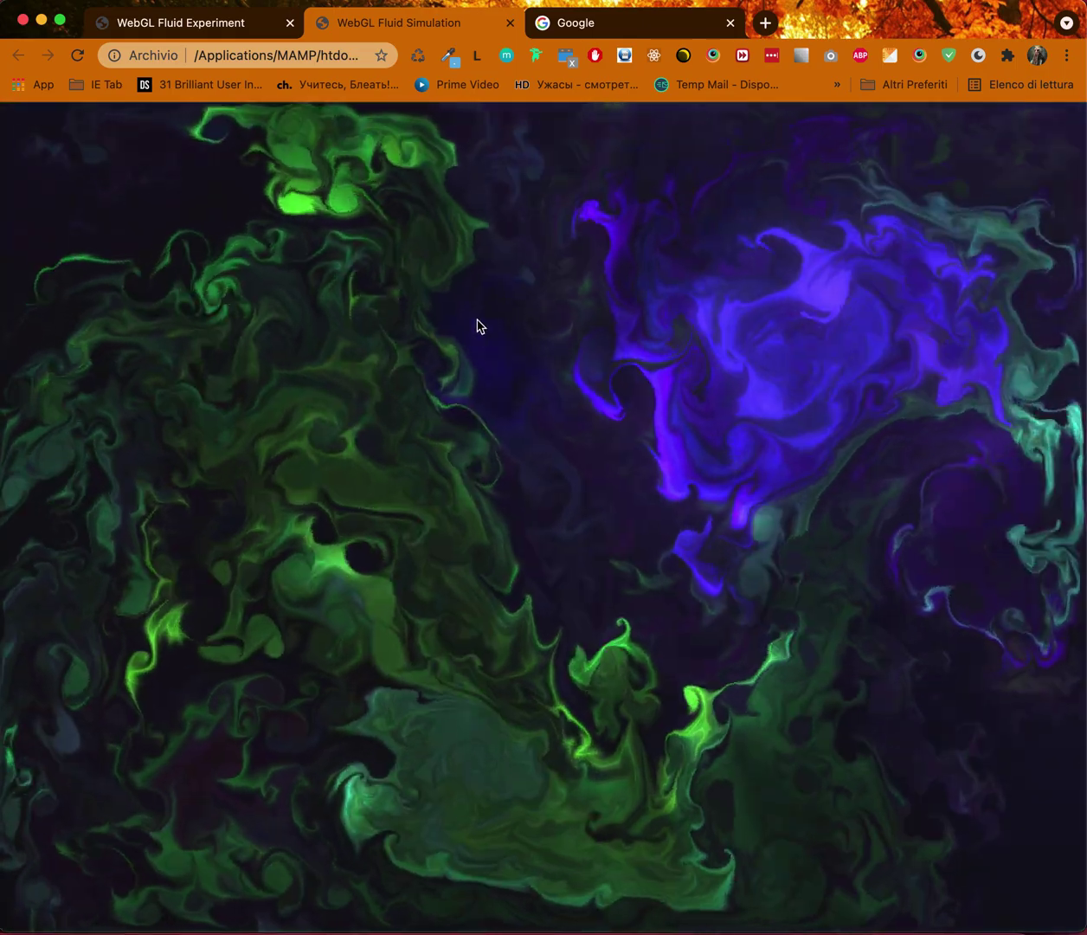
{"action": "mouse_move", "coordinate": [481, 326]}
{"action": "left_mouse_down"}
{"action": "mouse_move", "coordinate": [269, 296]}
{"action": "mouse_move", "coordinate": [732, 560]}
{"action": "mouse_move", "coordinate": [735, 359]}
{"action": "mouse_move", "coordinate": [412, 575]}
{"action": "mouse_move", "coordinate": [492, 576]}
{"action": "mouse_move", "coordinate": [363, 370]}
{"action": "mouse_move", "coordinate": [335, 429]}
{"action": "left_mouse_up"}
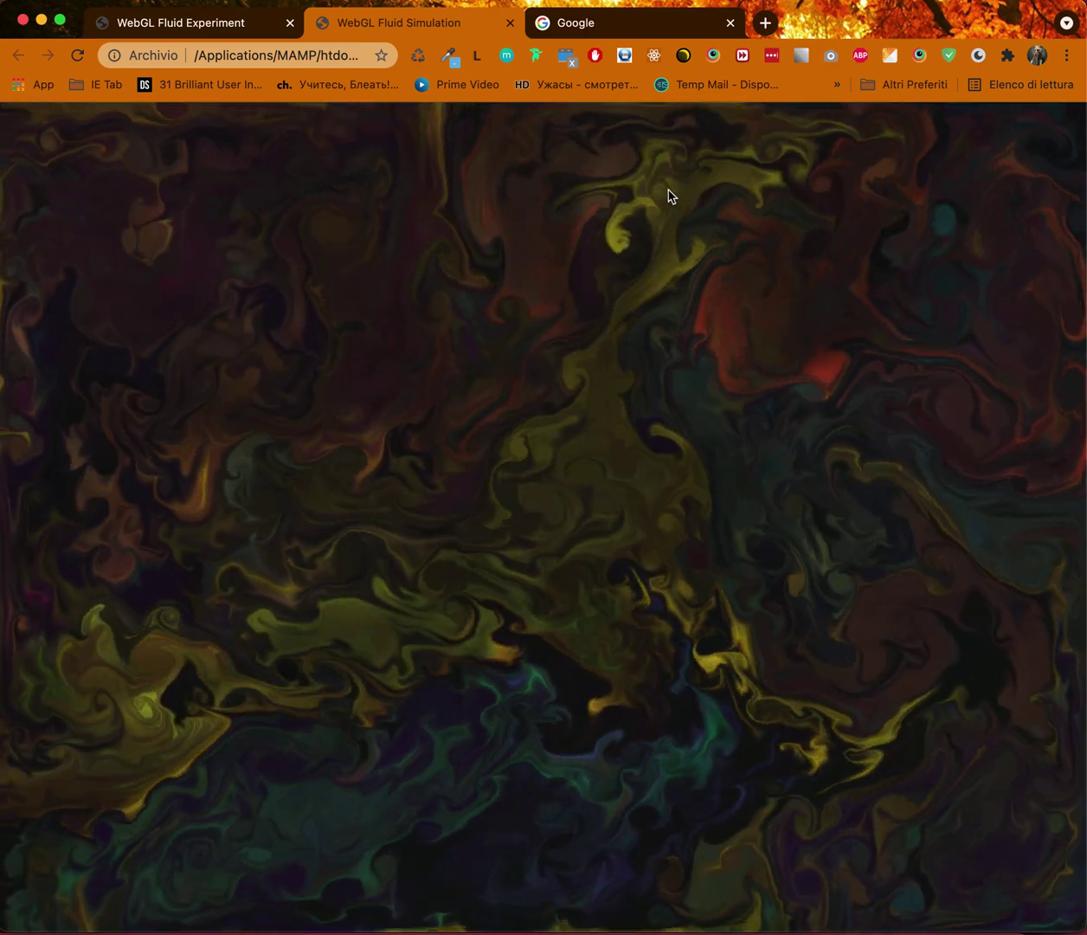
Search Google for 'webgl fluid simulation' and open the WebGL Fluid Simulation demo result
{"action": "left_click", "coordinate": [596, 23]}
{"action": "type", "text": "webg"}
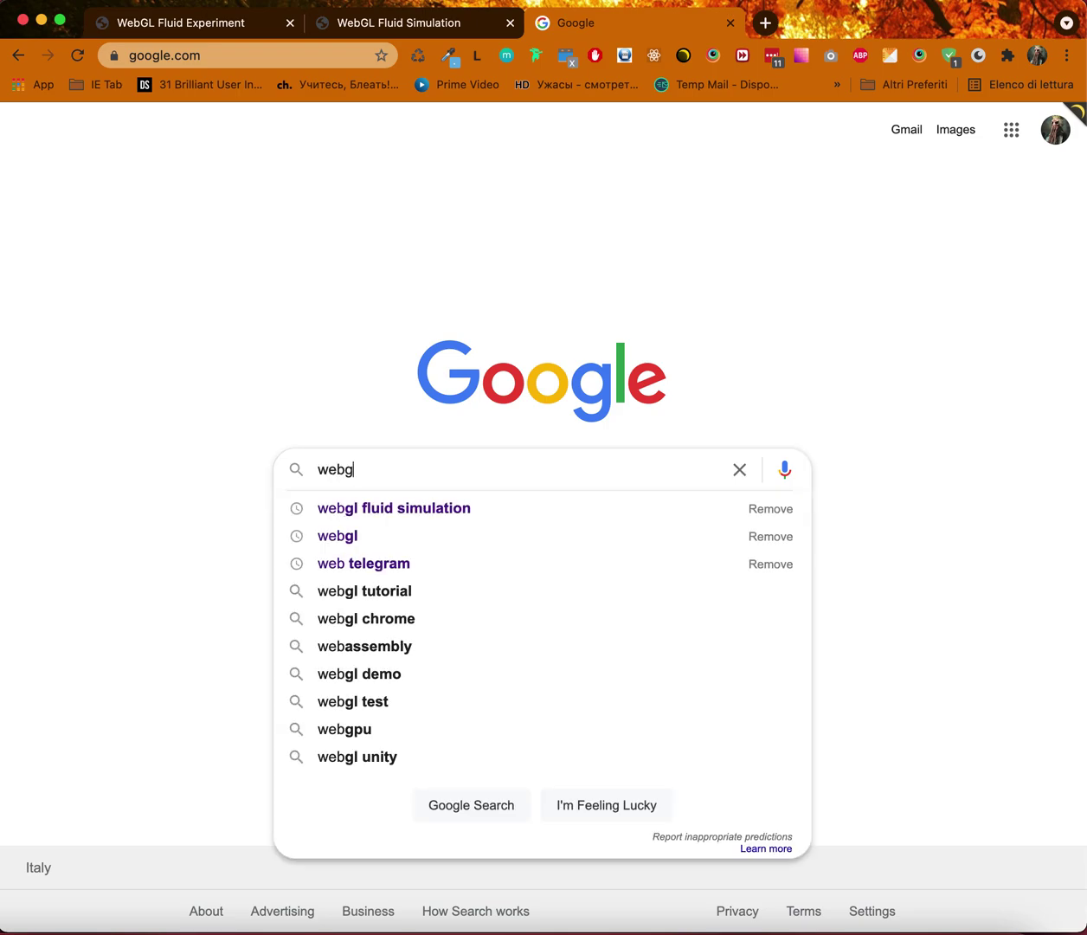
{"action": "type", "text": "l"}
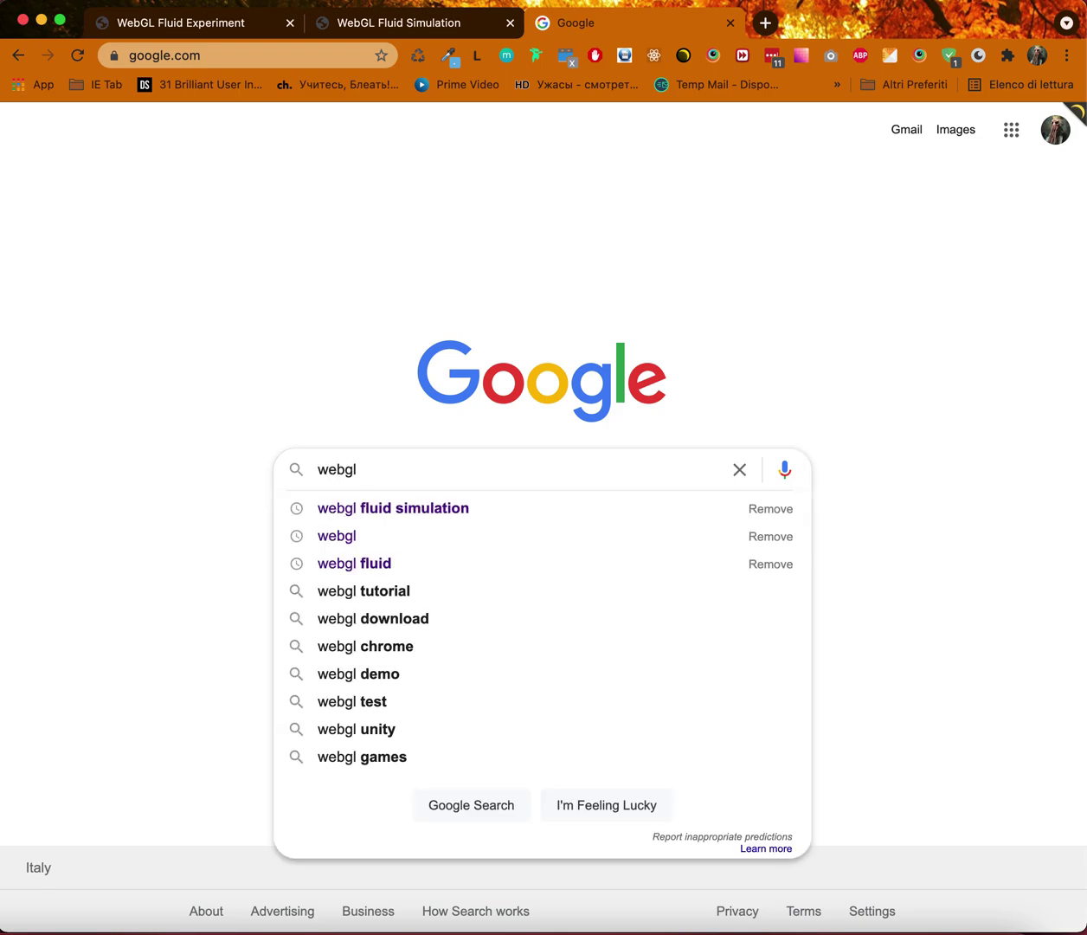
{"action": "key", "text": "Down"}
{"action": "key", "text": "Return"}
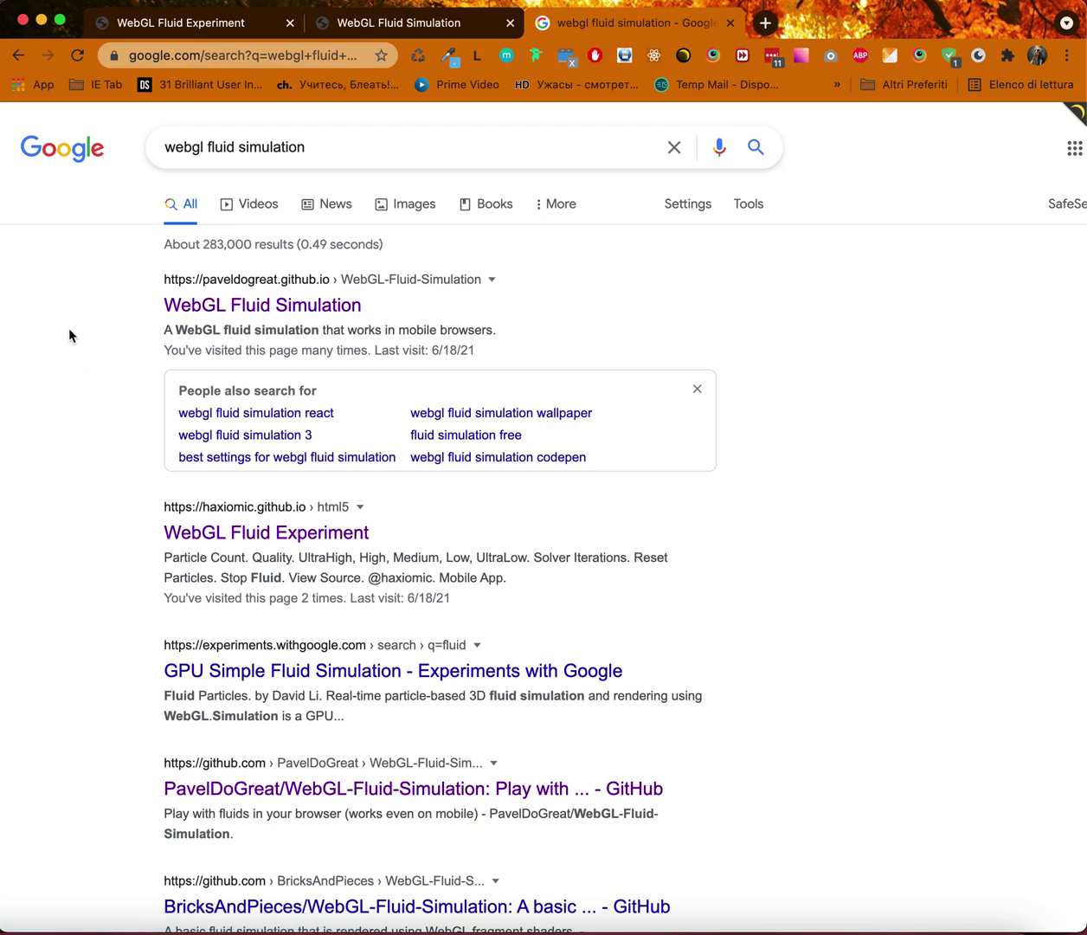
{"action": "left_click", "coordinate": [225, 306]}
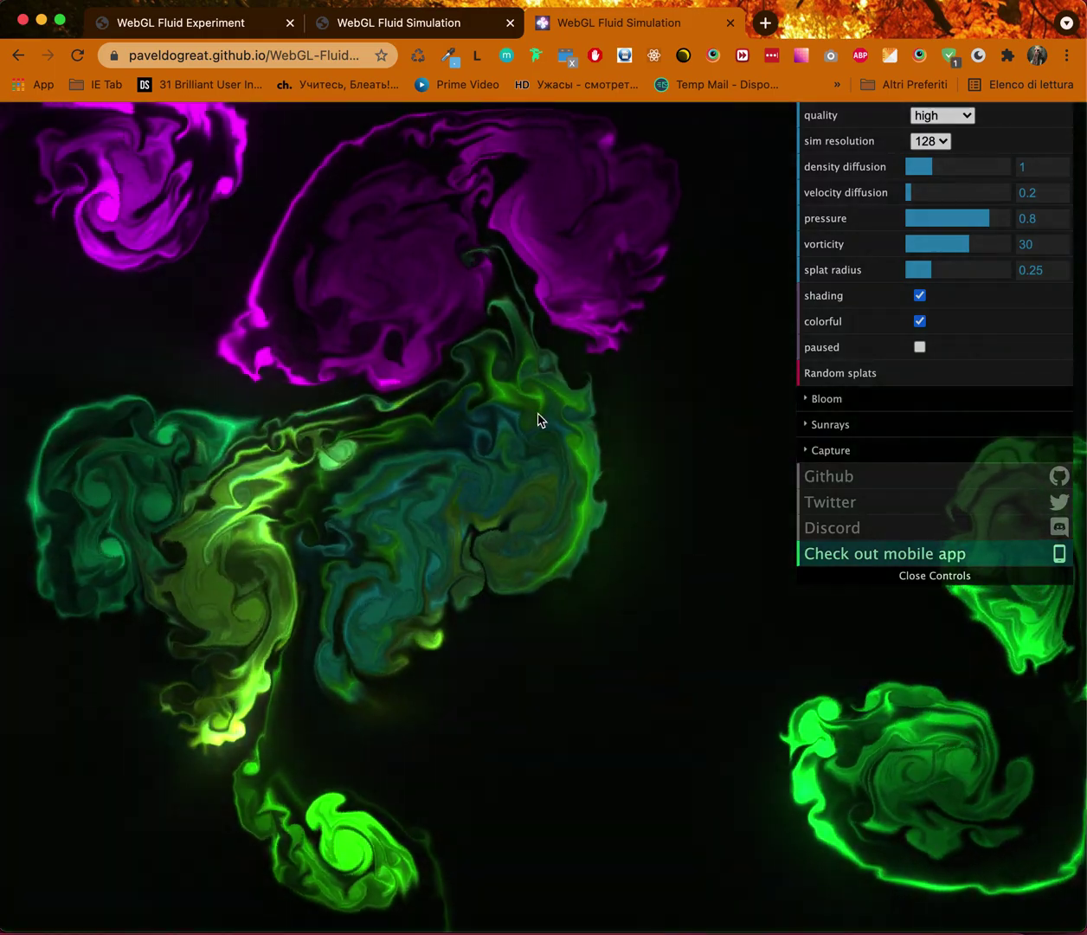
Sweep a bright green splat down the fluid simulation canvas
{"action": "mouse_move", "coordinate": [461, 308]}
{"action": "left_mouse_down"}
{"action": "mouse_move", "coordinate": [381, 609]}
{"action": "mouse_move", "coordinate": [461, 486]}
{"action": "left_mouse_up"}
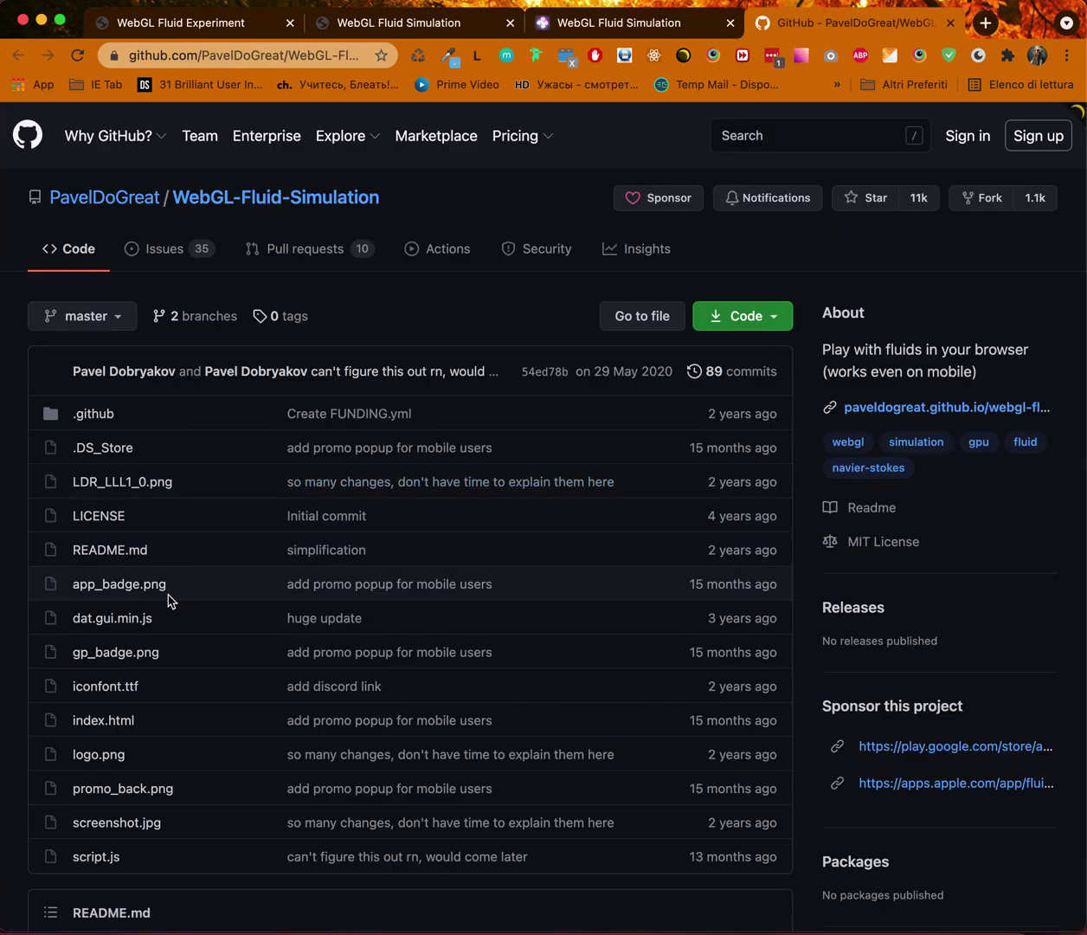
Open dat.gui.min.js and script.js in new tabs and save the raw dat.gui.min.js source
{"action": "left_click", "coordinate": [102, 621], "text": "super"}
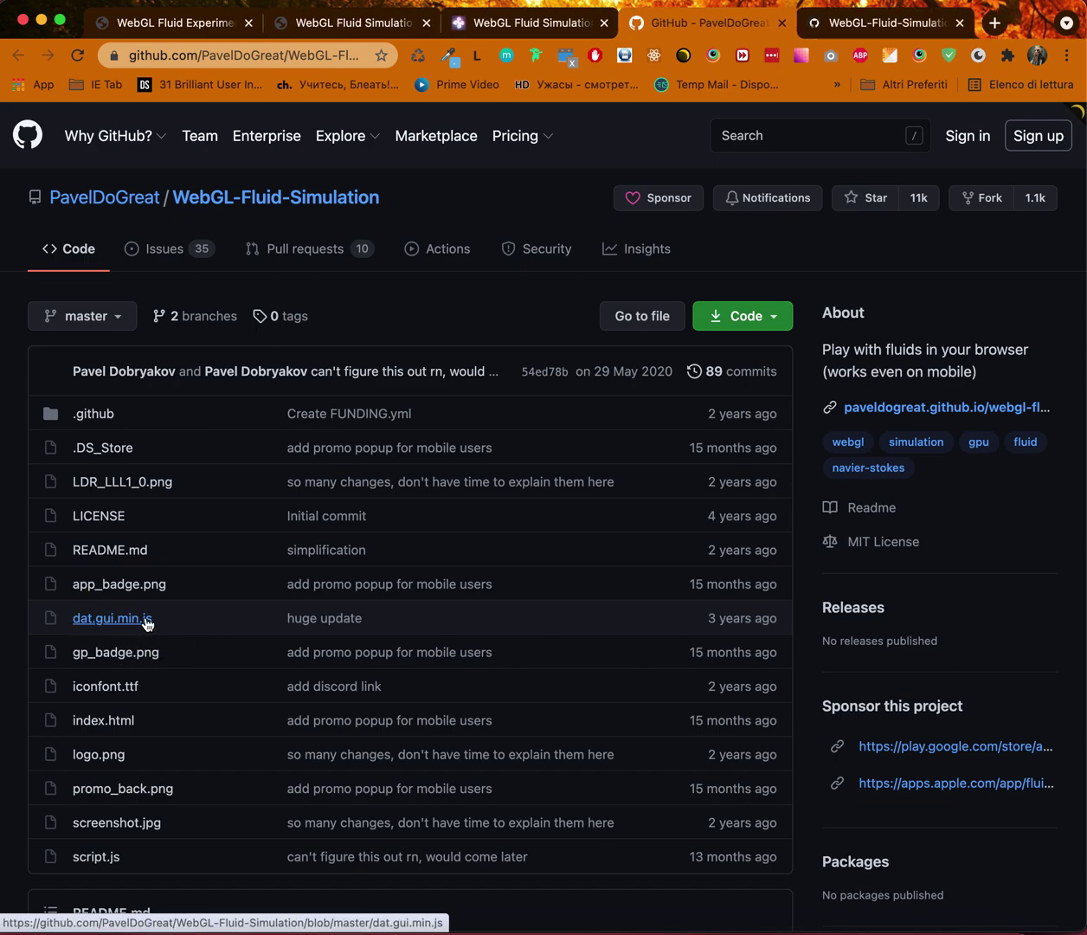
{"action": "scroll", "coordinate": [147, 623], "scroll_direction": "down", "scroll_amount": 1}
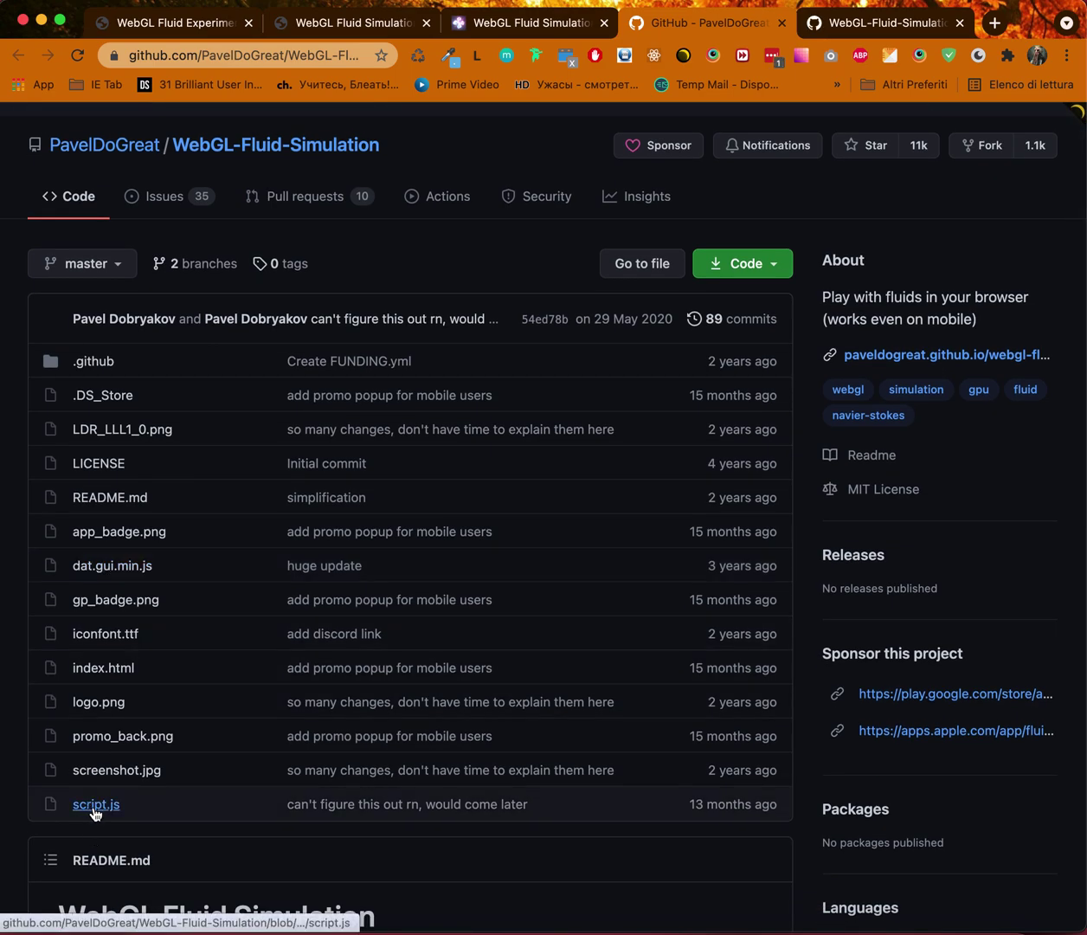
{"action": "left_click", "coordinate": [94, 805], "text": "super"}
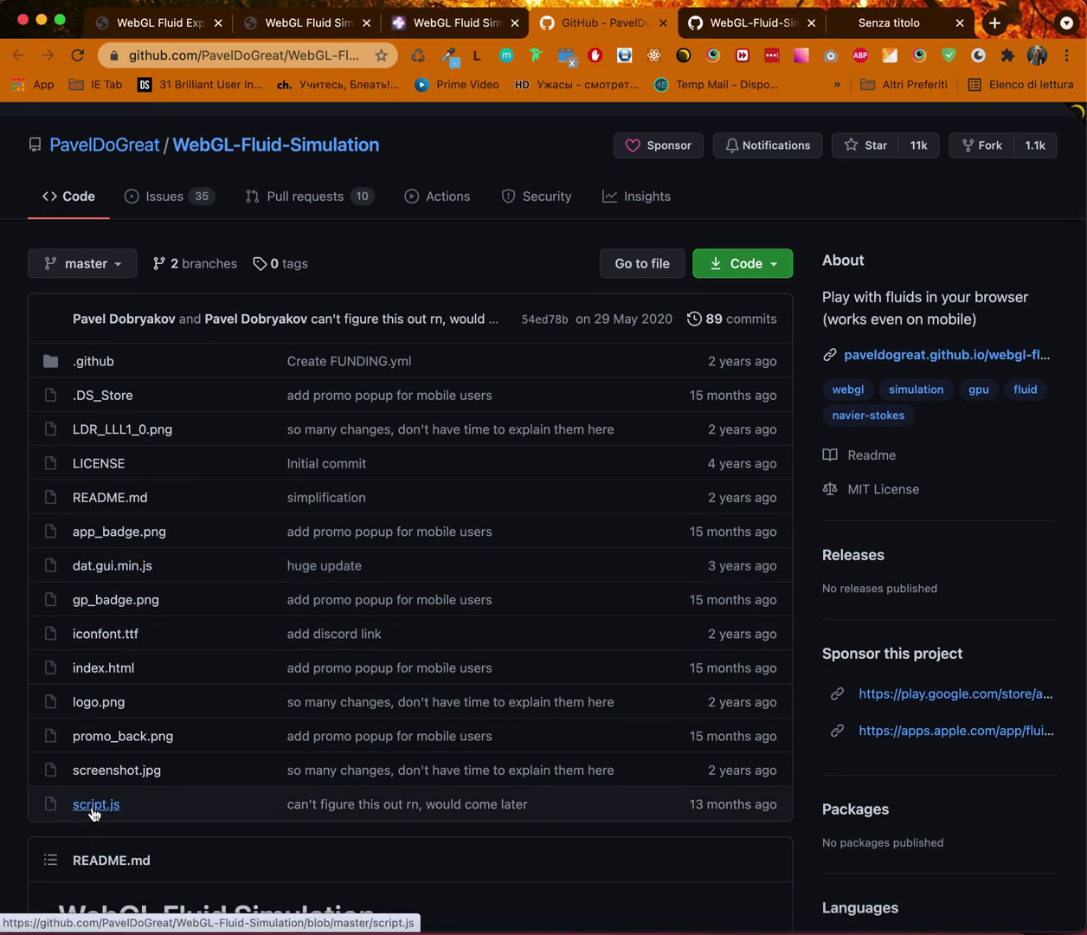
{"action": "left_click", "coordinate": [739, 32]}
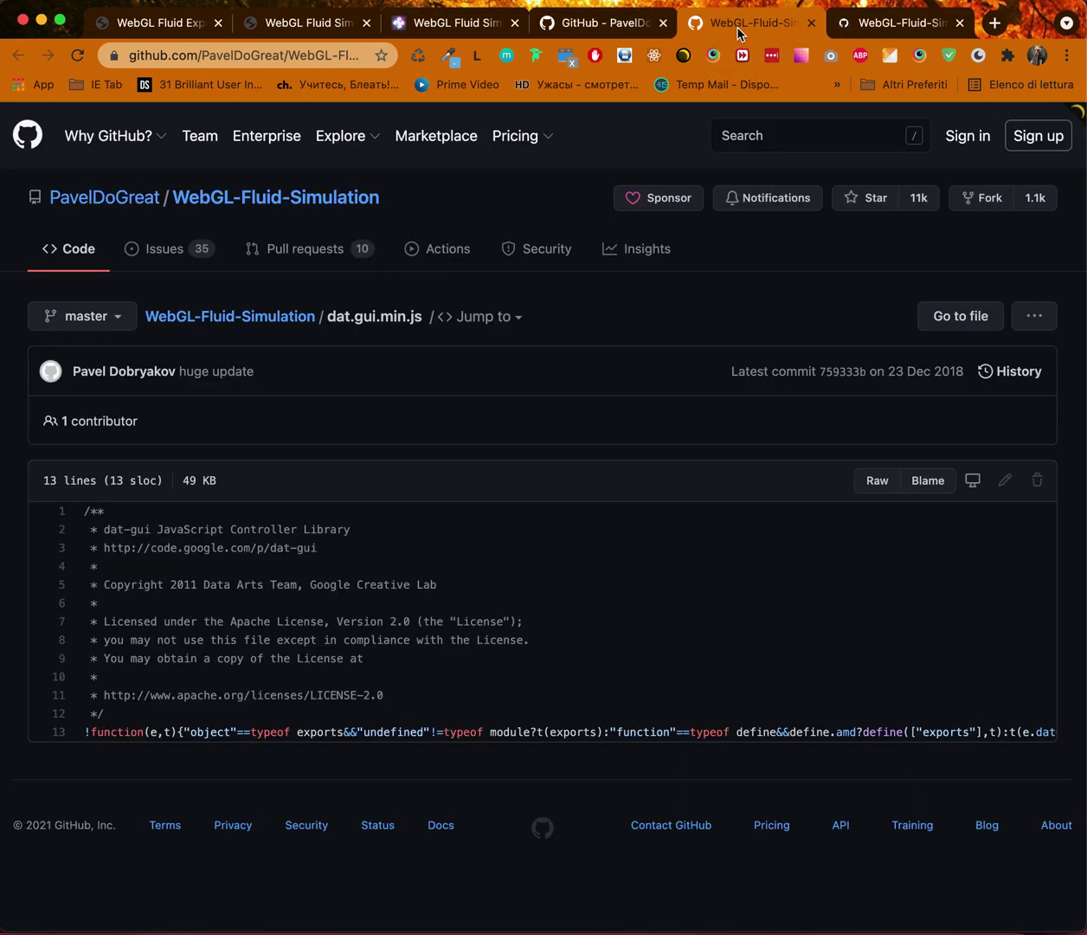
{"action": "left_click", "coordinate": [868, 480]}
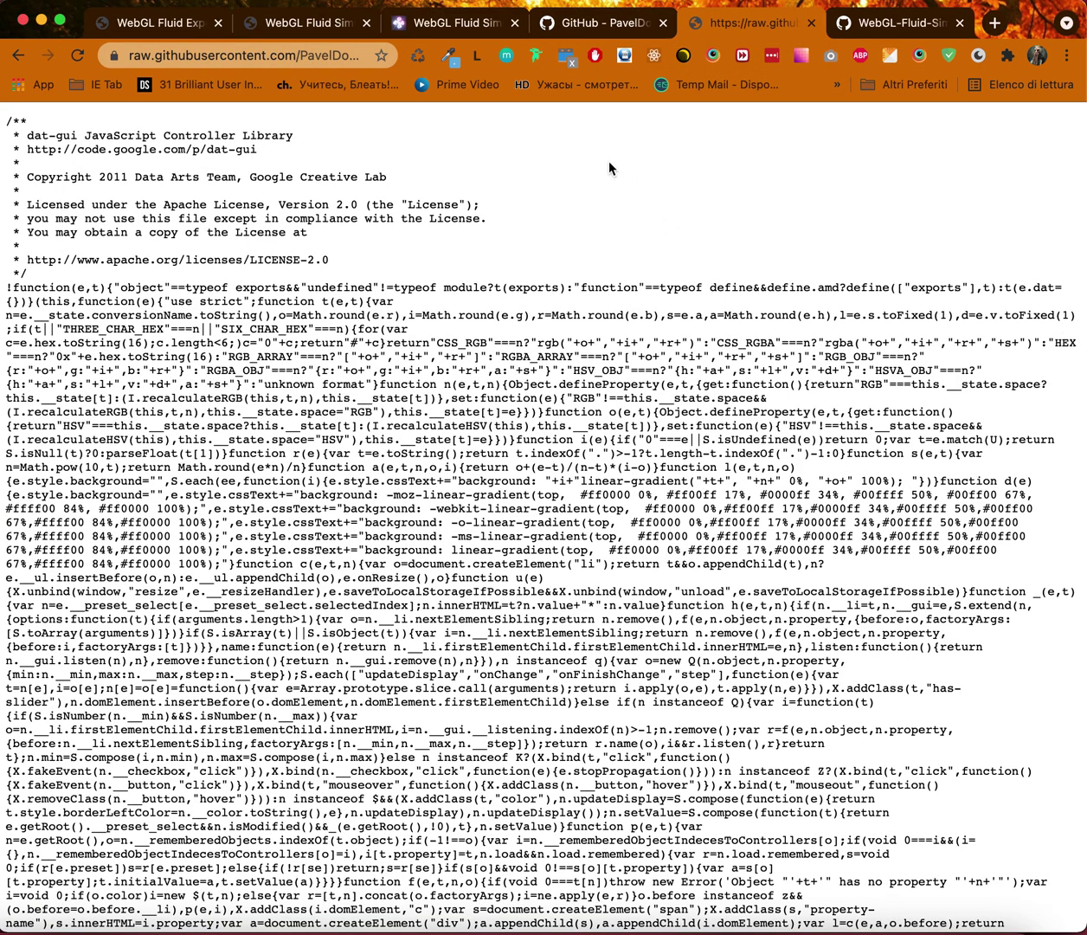
{"action": "right_click", "coordinate": [610, 167]}
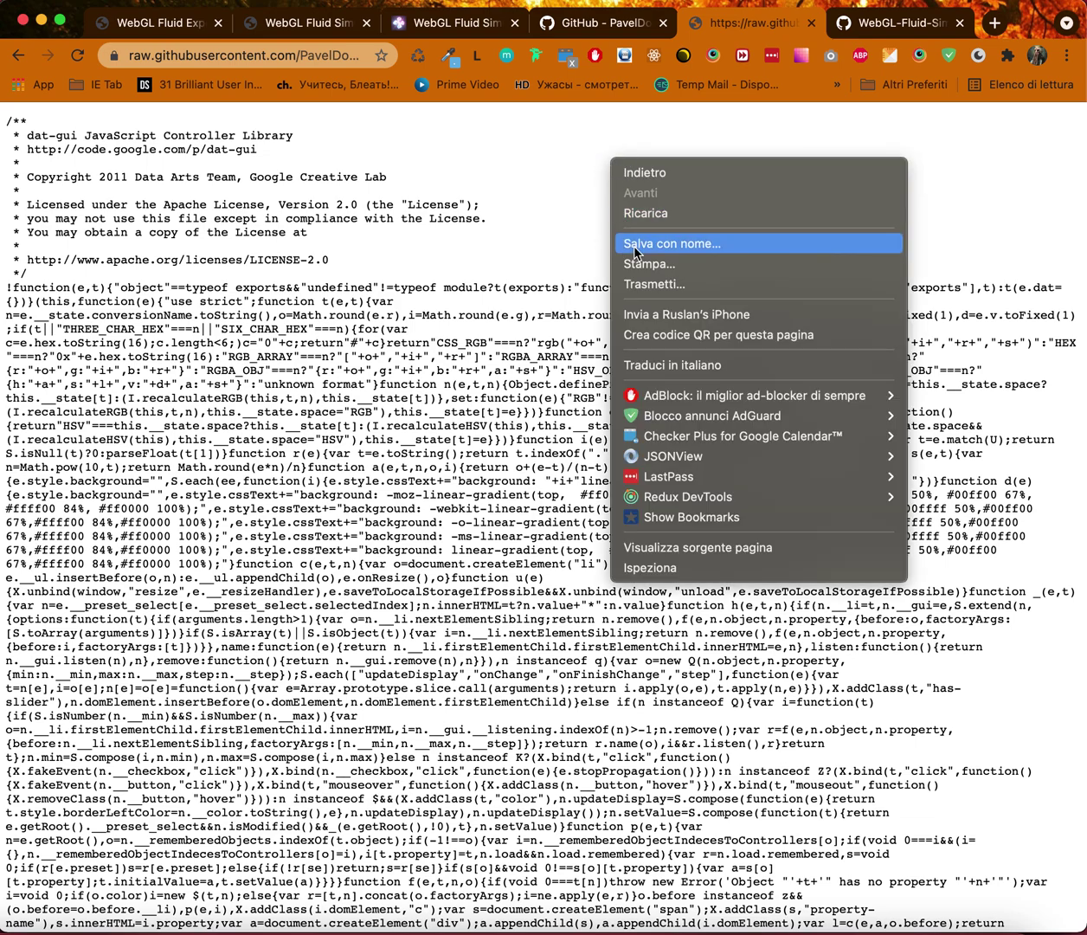
{"action": "left_click", "coordinate": [542, 221]}
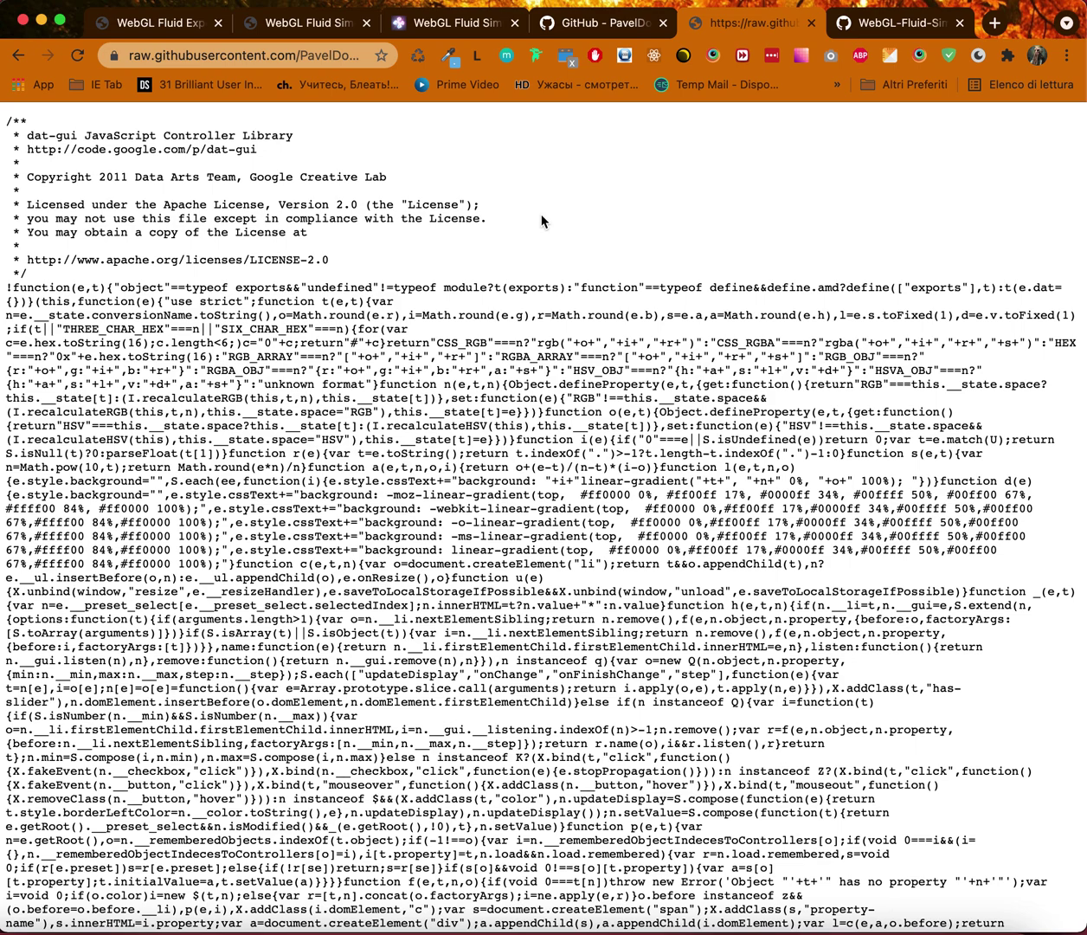
Switch to script.js, then close the raw script.js and dat.gui.min.js tabs
{"action": "left_click", "coordinate": [880, 35]}
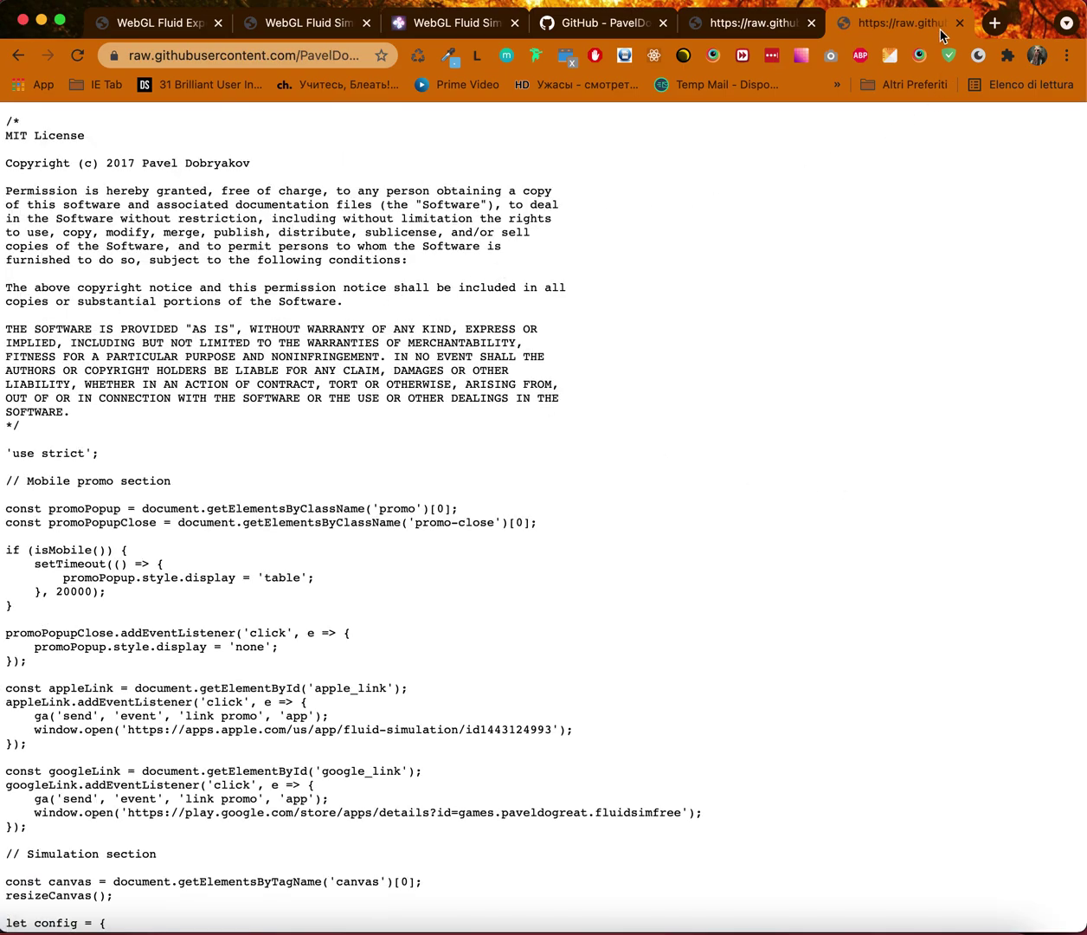
{"action": "left_click", "coordinate": [960, 23]}
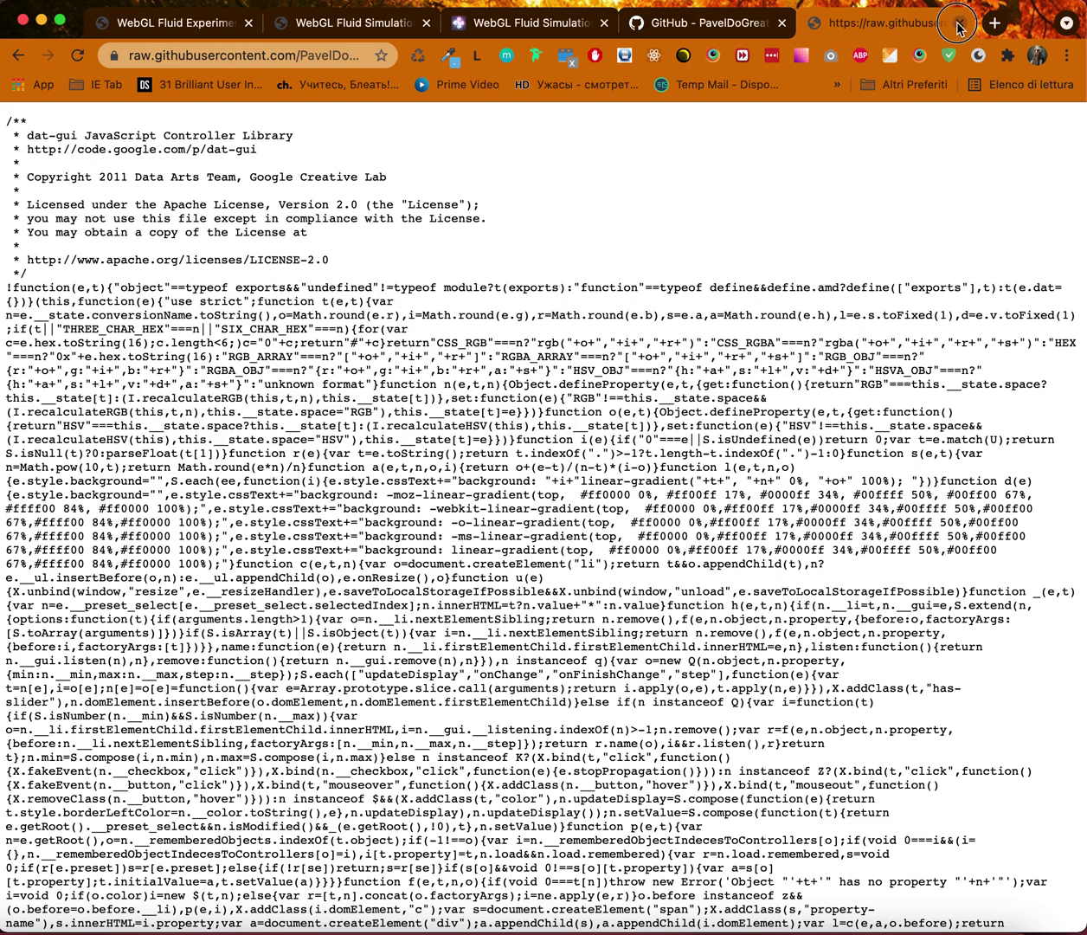
{"action": "left_click", "coordinate": [960, 24]}
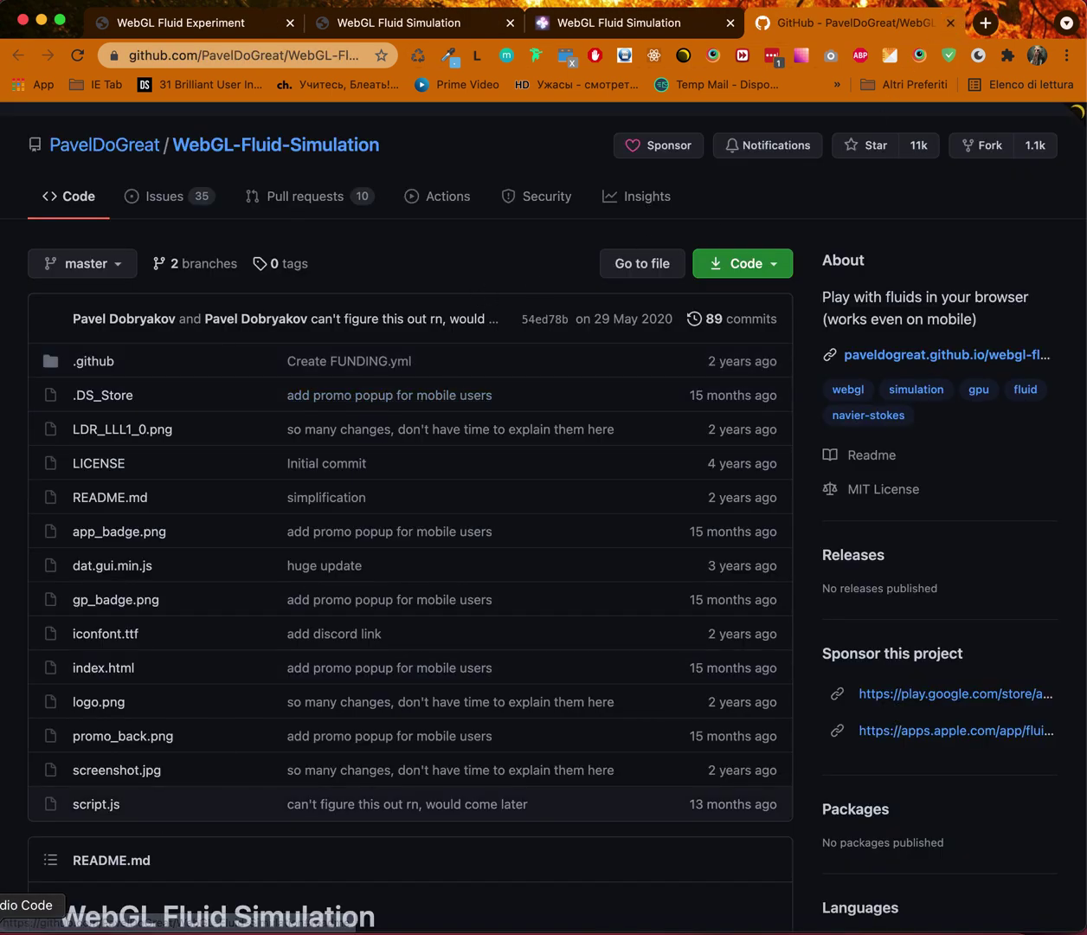
Create a new file named index.html in the webgl-starter project's file list
{"action": "left_click", "coordinate": [1, 904]}
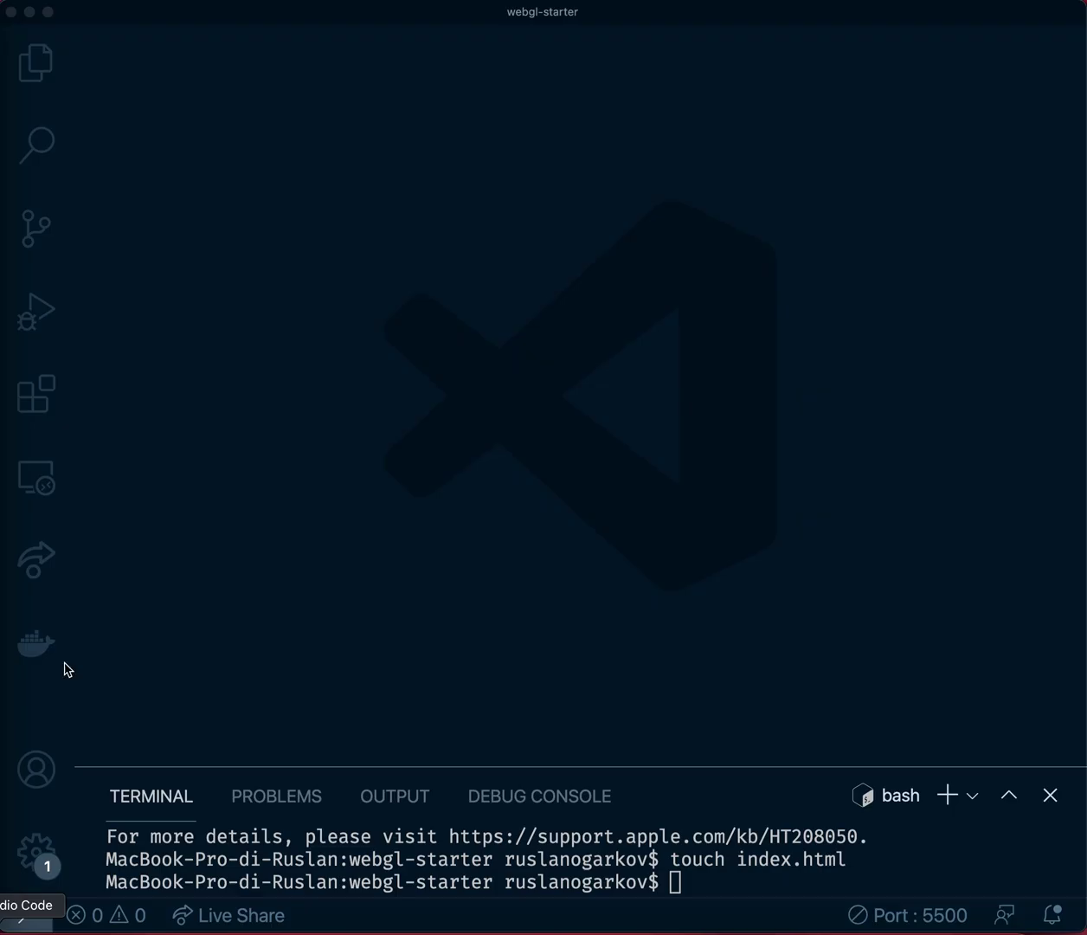
{"action": "left_click", "coordinate": [45, 74]}
{"action": "left_click", "coordinate": [212, 283]}
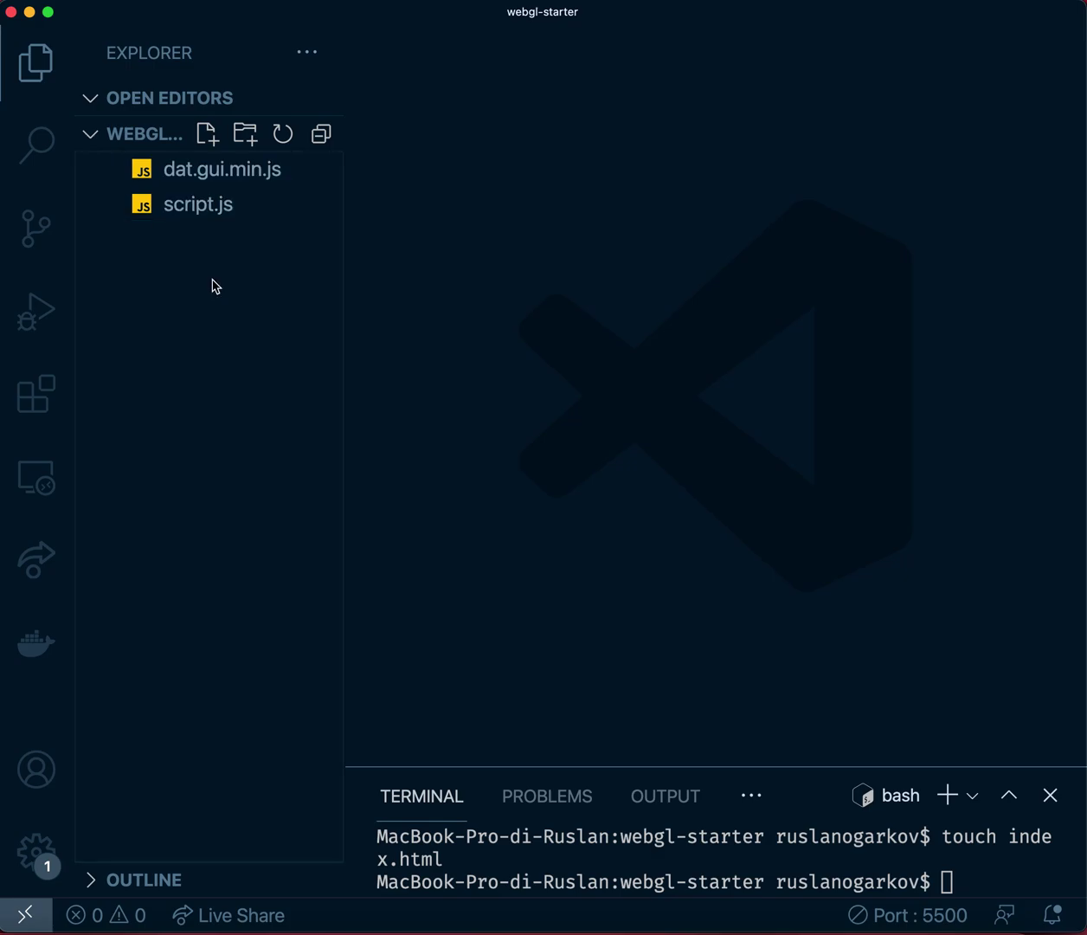
{"action": "right_click", "coordinate": [215, 285]}
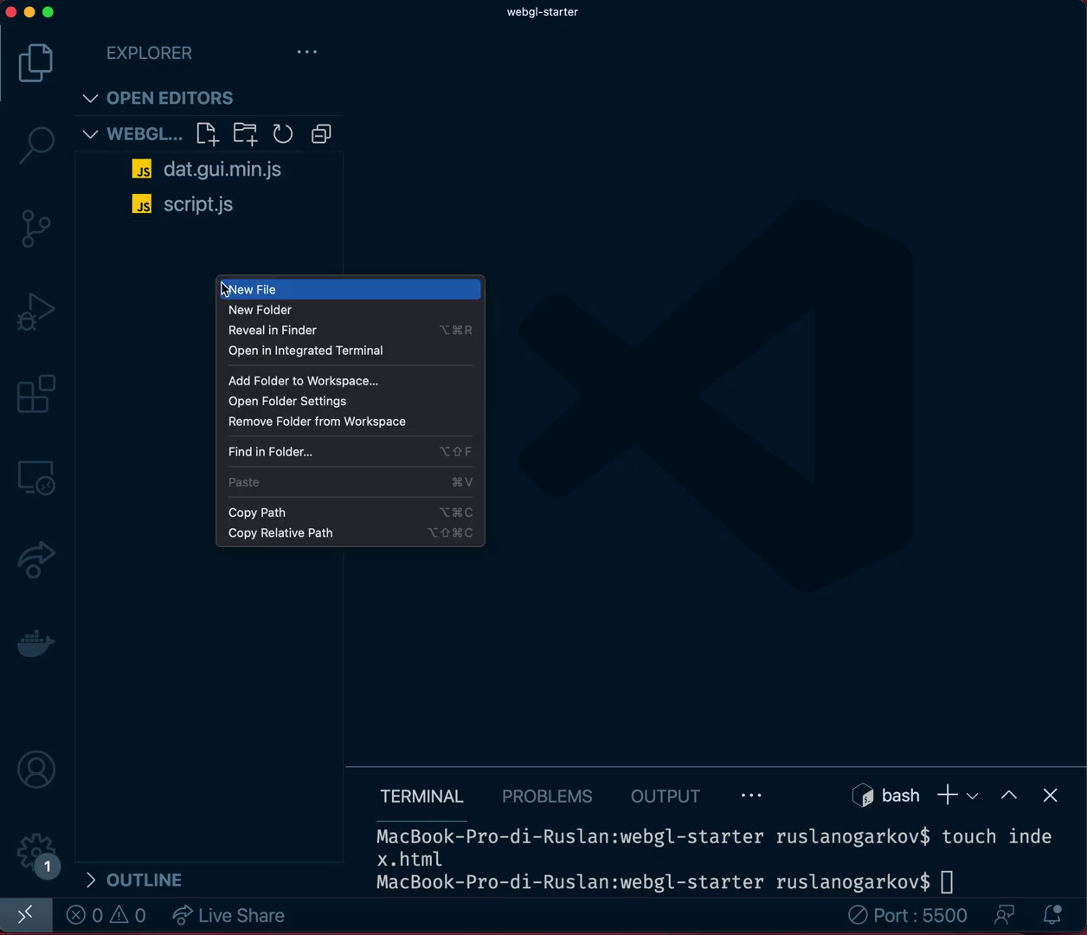
{"action": "left_click", "coordinate": [223, 289]}
{"action": "type", "text": "index.ht"}
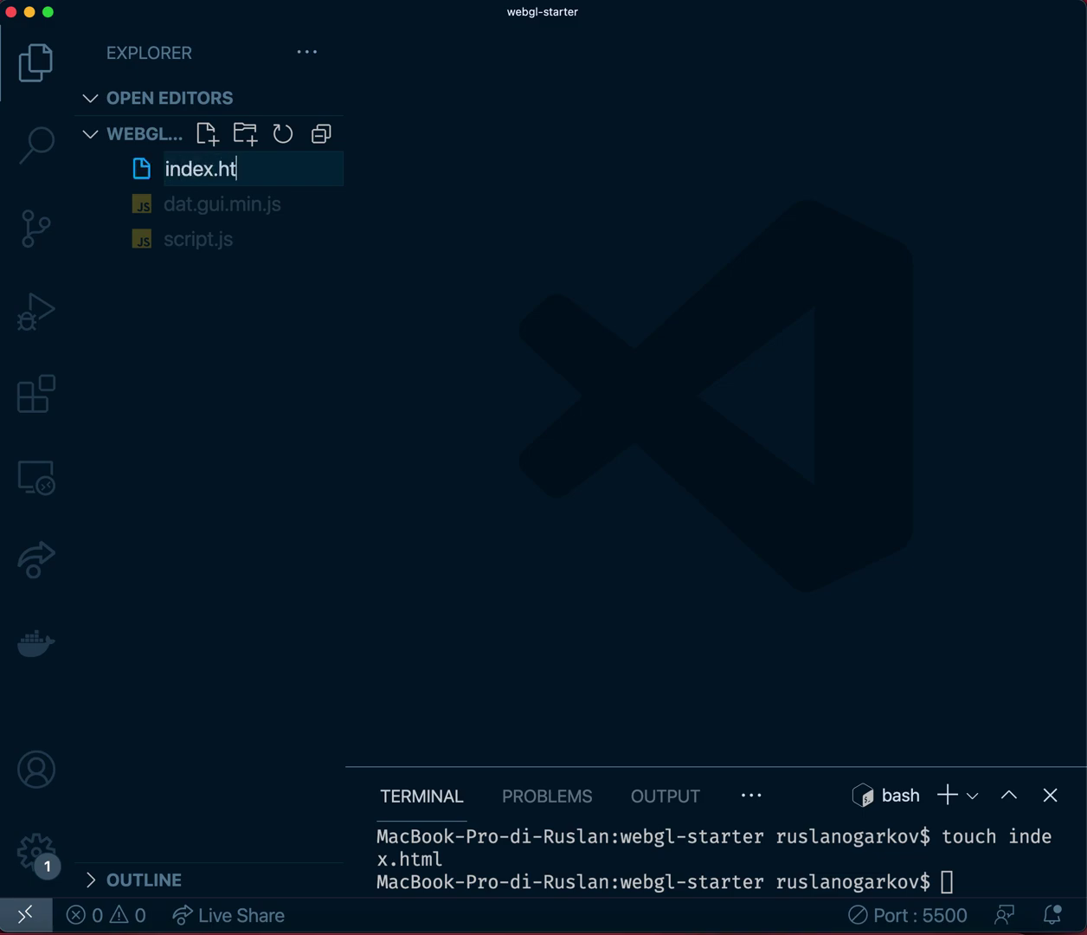
{"action": "type", "text": "ml"}
{"action": "key", "text": "Return"}
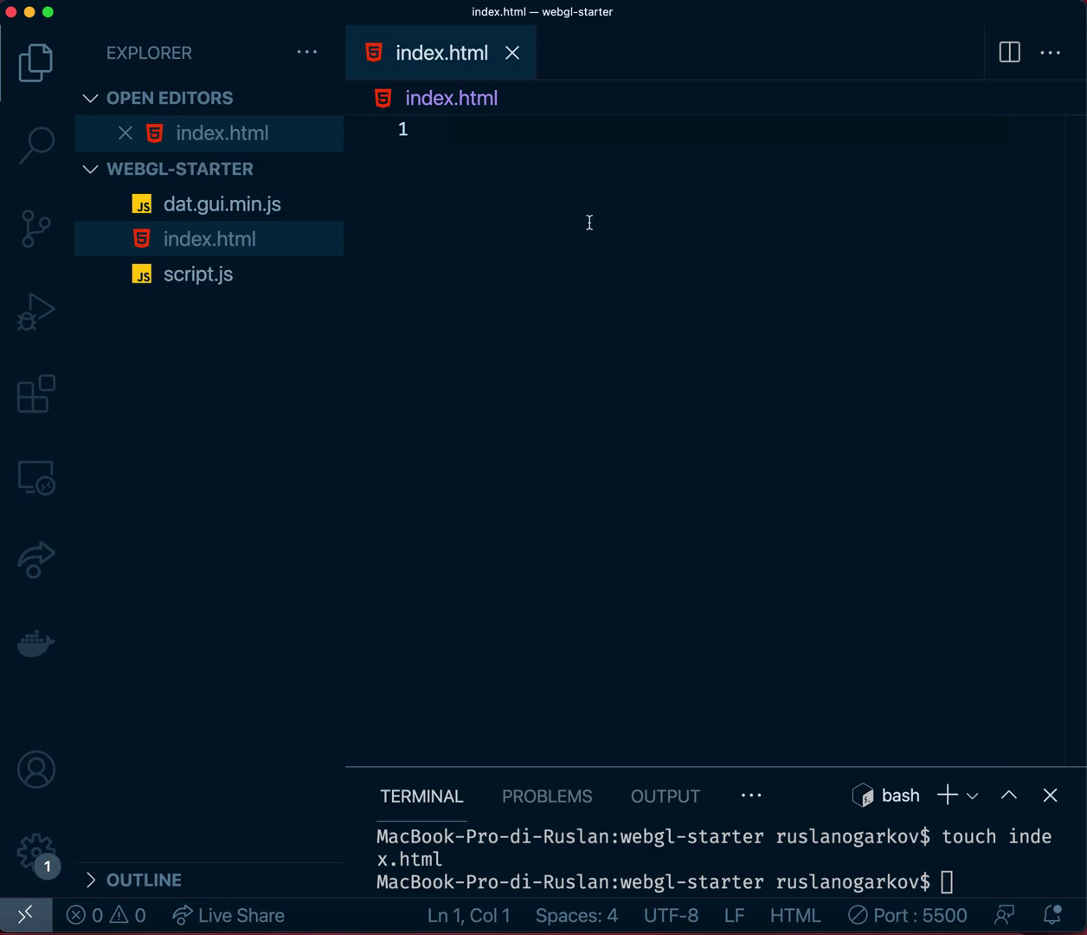
{"action": "type", "text": "!"}
Expand the HTML boilerplate and retitle the page 'WebGL Fluid Simulation'
{"action": "key", "text": "Tab"}
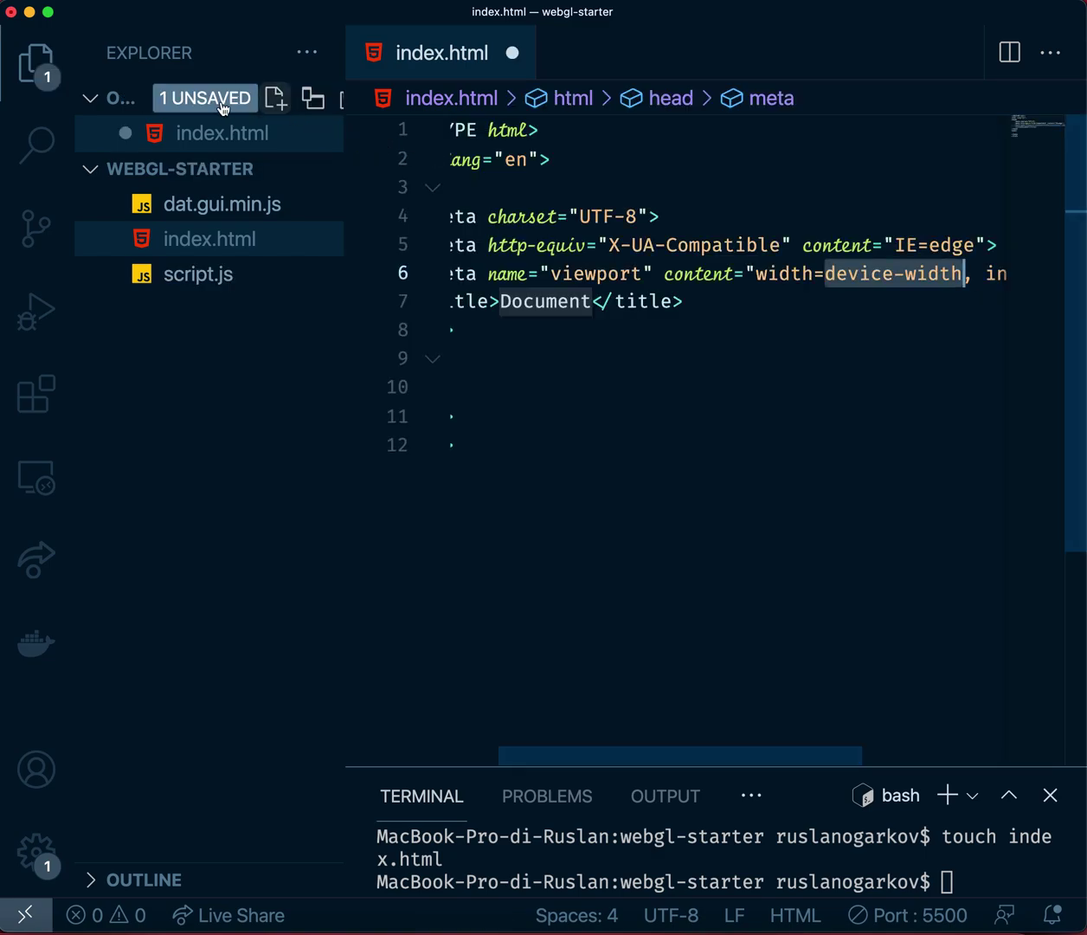
{"action": "left_click", "coordinate": [42, 80]}
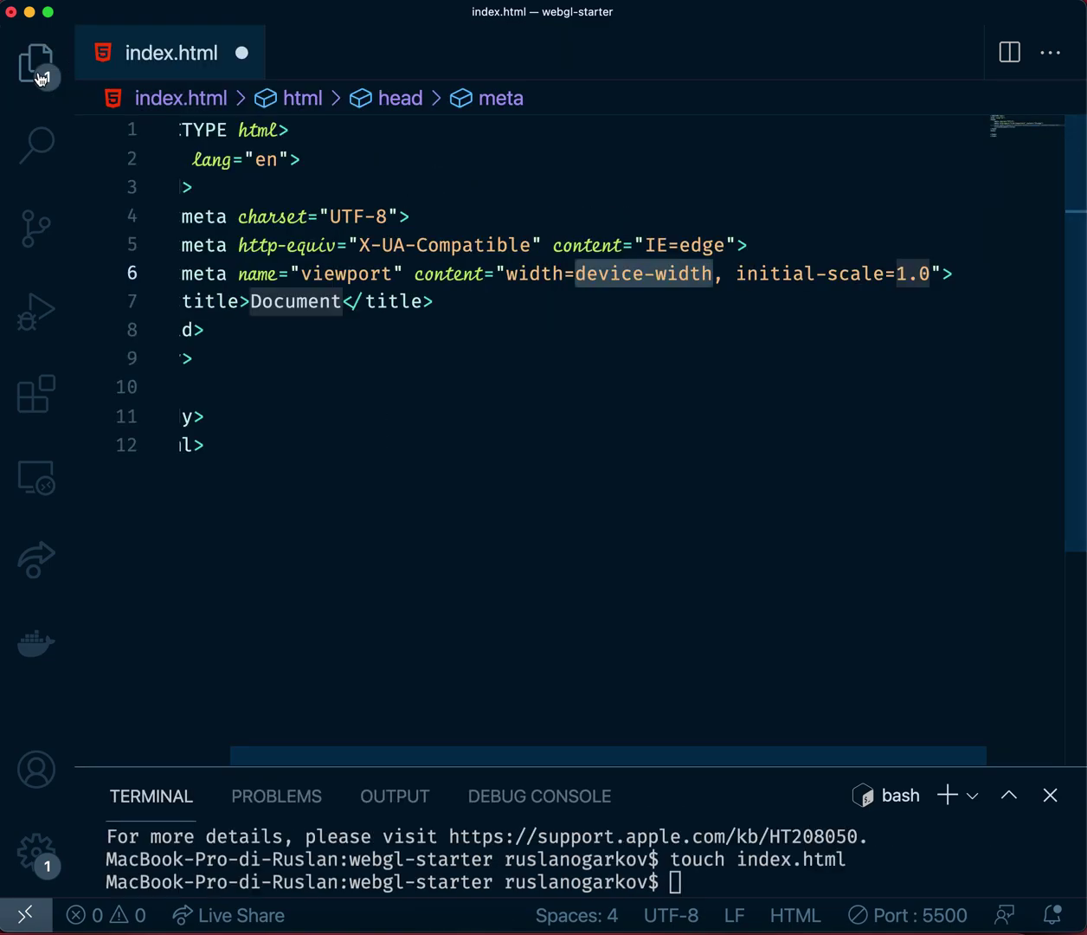
{"action": "scroll", "coordinate": [464, 317], "scroll_direction": "left", "scroll_amount": 3}
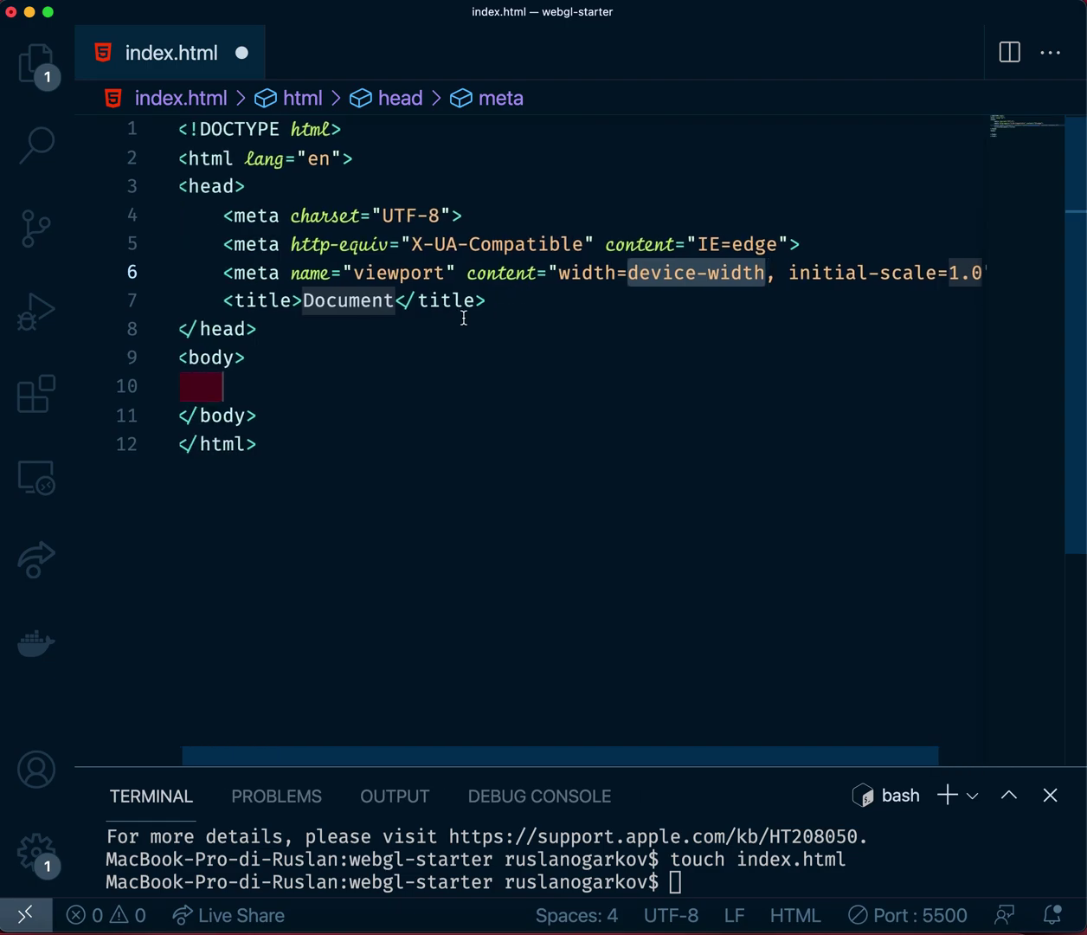
{"action": "double_click", "coordinate": [336, 300]}
{"action": "type", "text": "Web"}
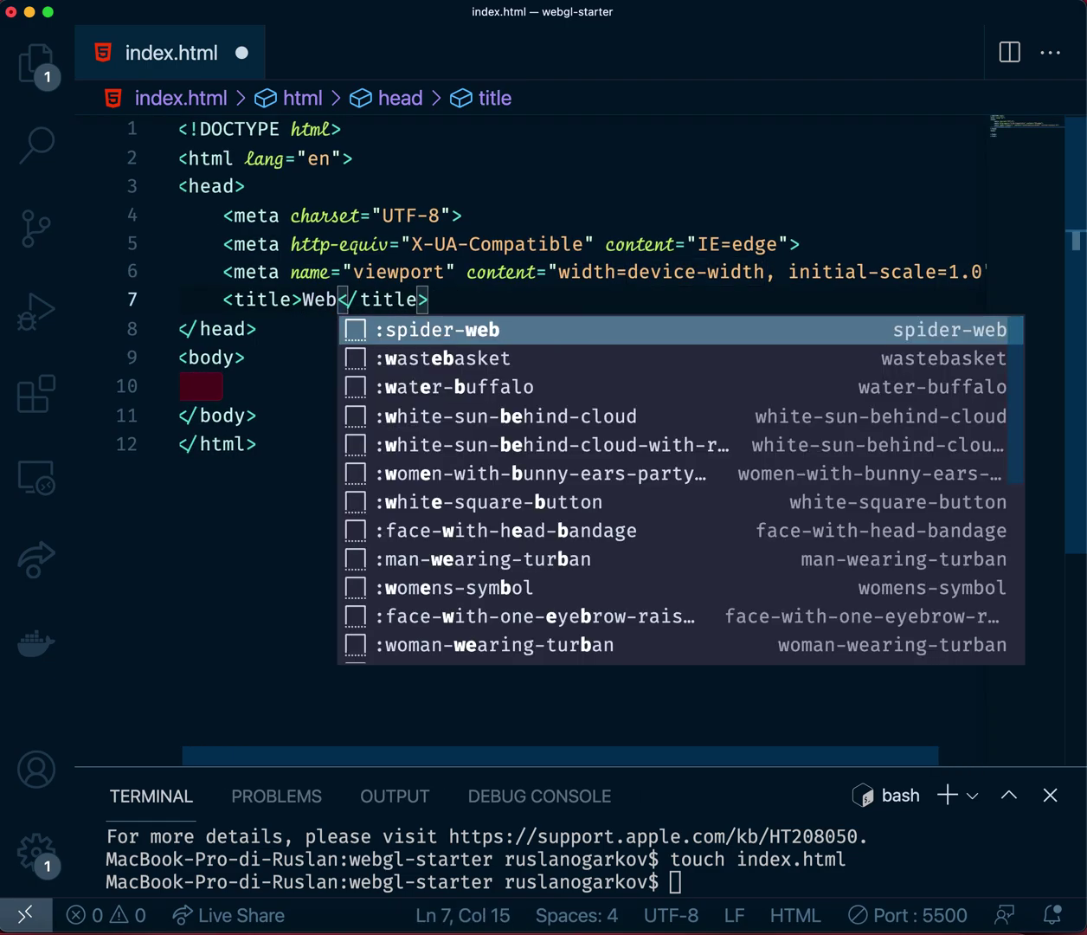
{"action": "type", "text": "GL Fl"}
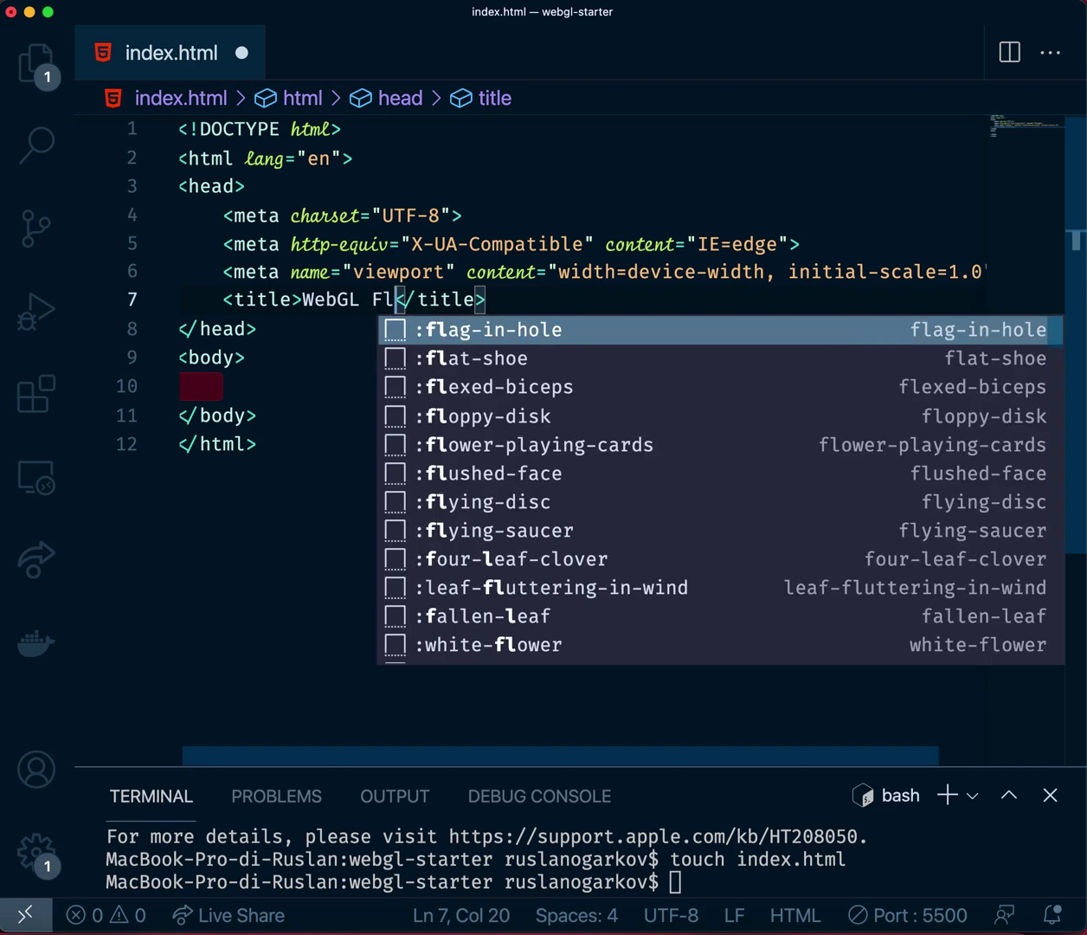
{"action": "type", "text": "uid Sim"}
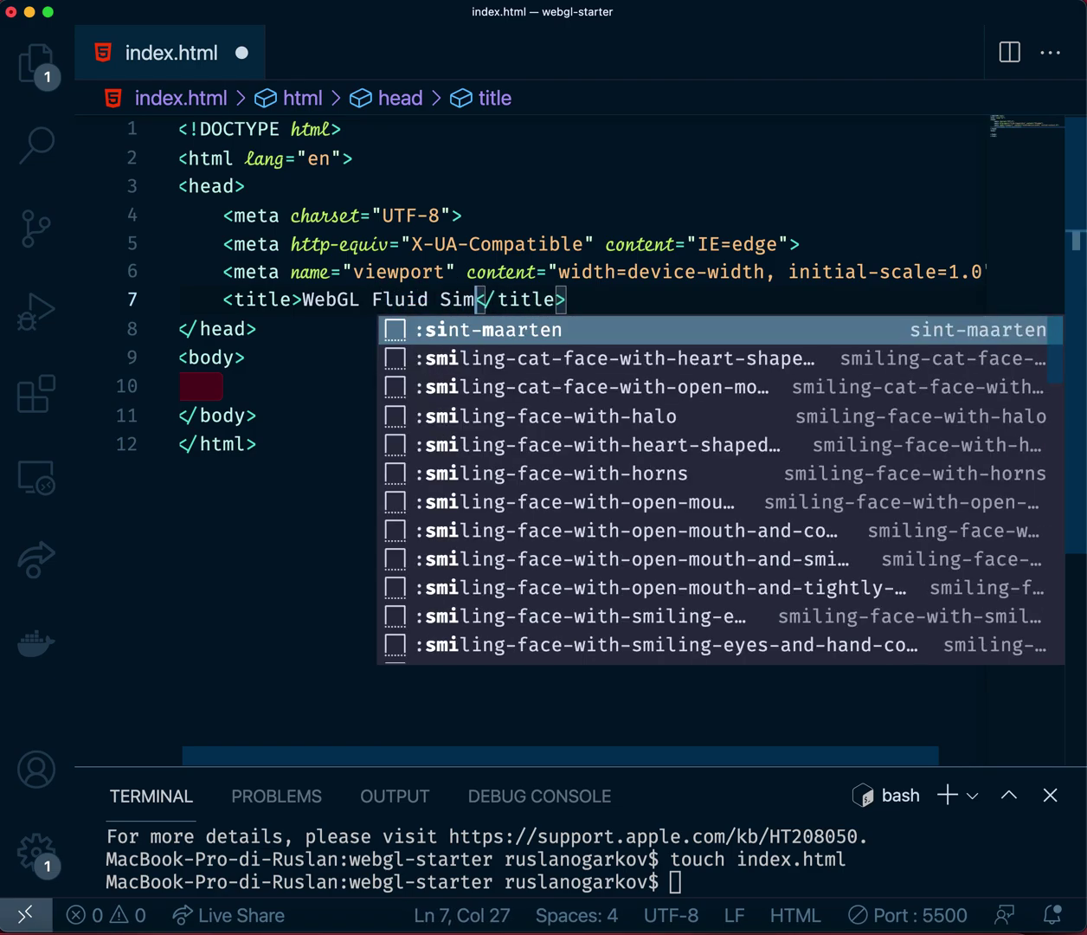
{"action": "type", "text": "ulation"}
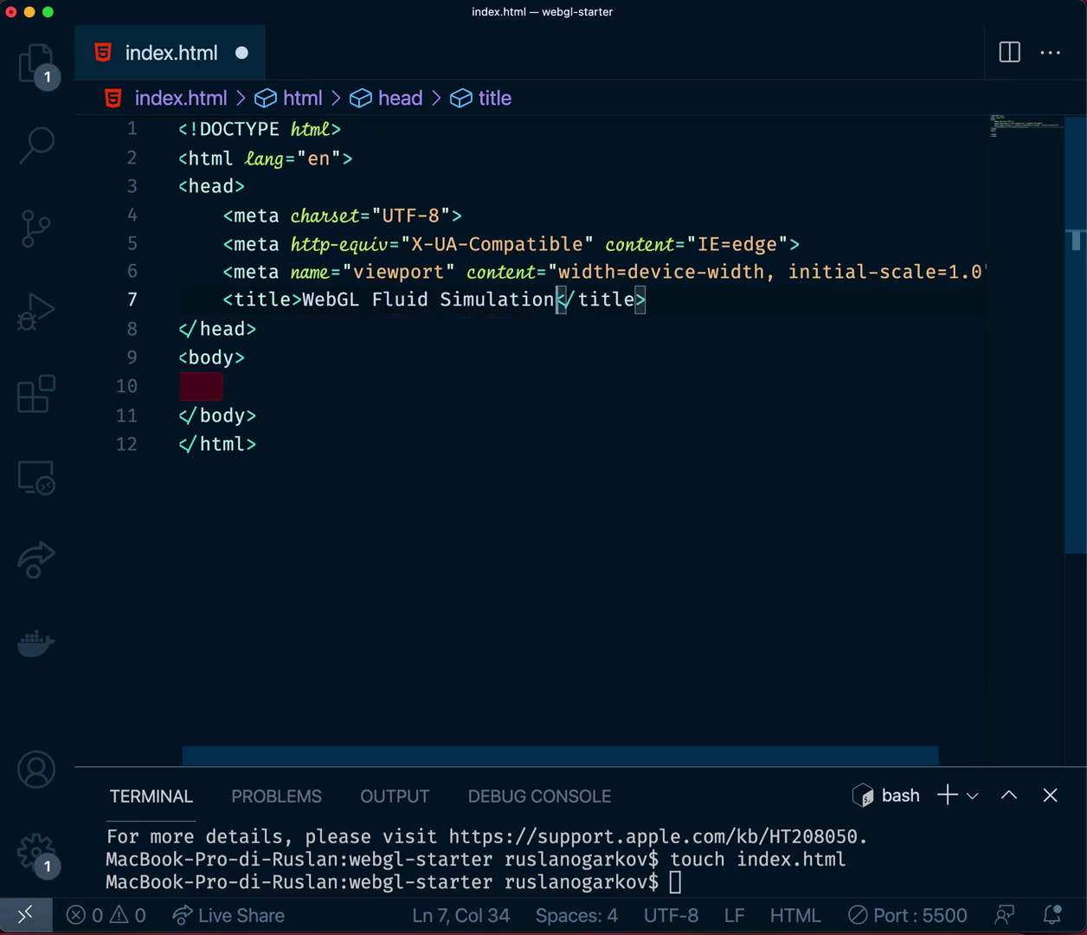
Add a script tag with src ./dat.gui.min.js below the title, then a new line
{"action": "left_click", "coordinate": [670, 309]}
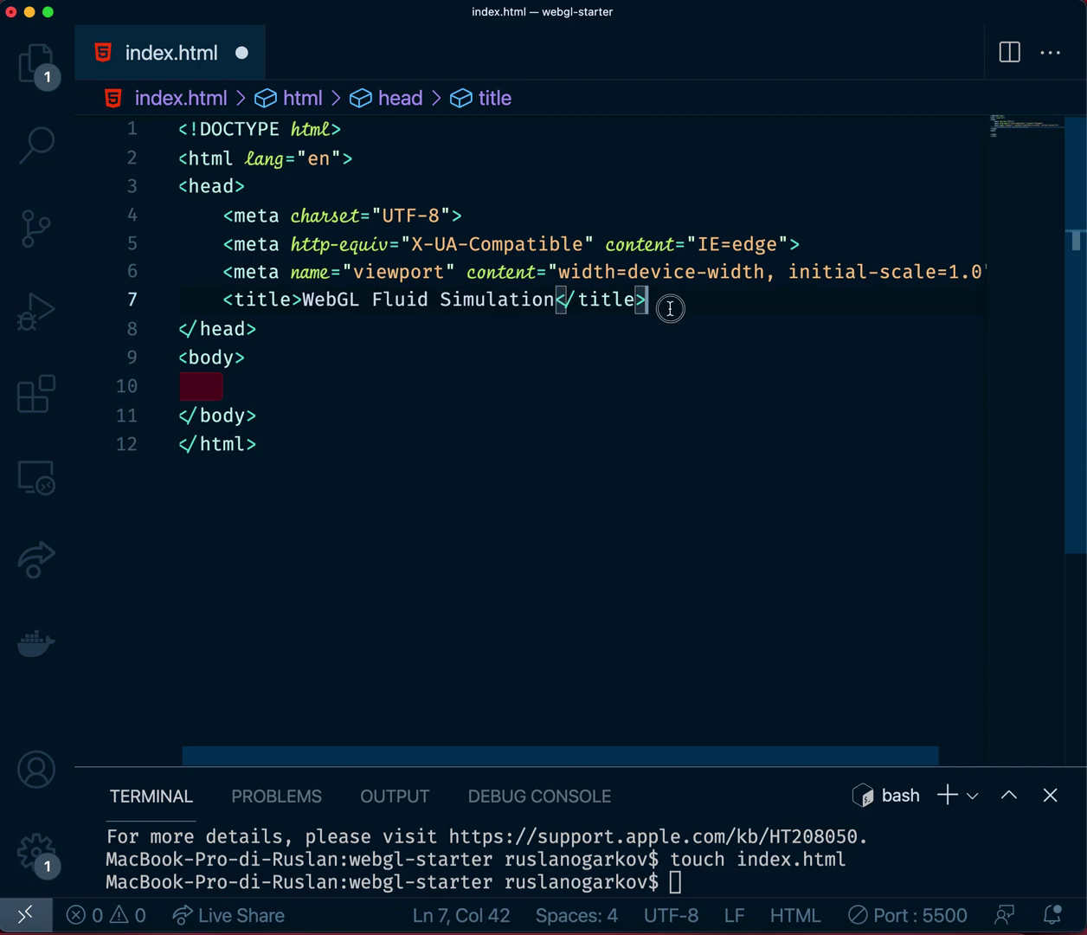
{"action": "key", "text": "Return"}
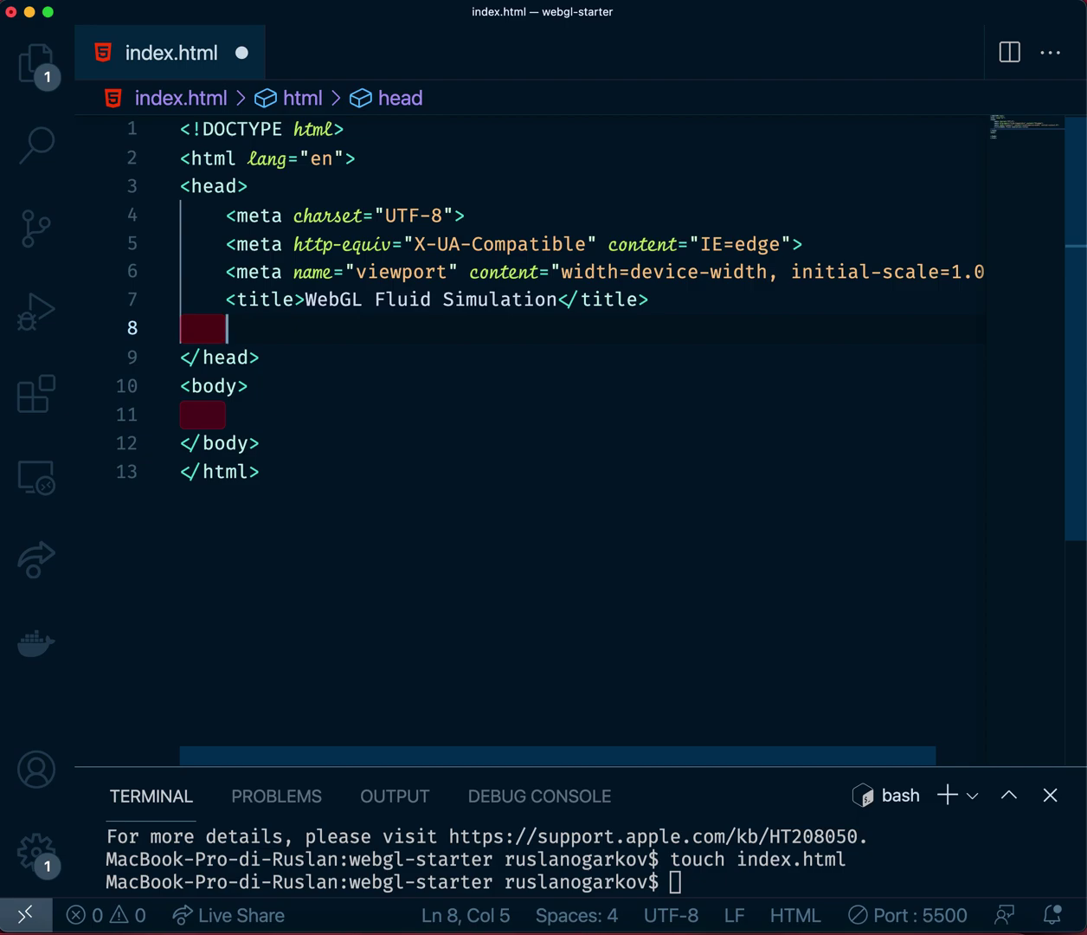
{"action": "type", "text": "scrip"}
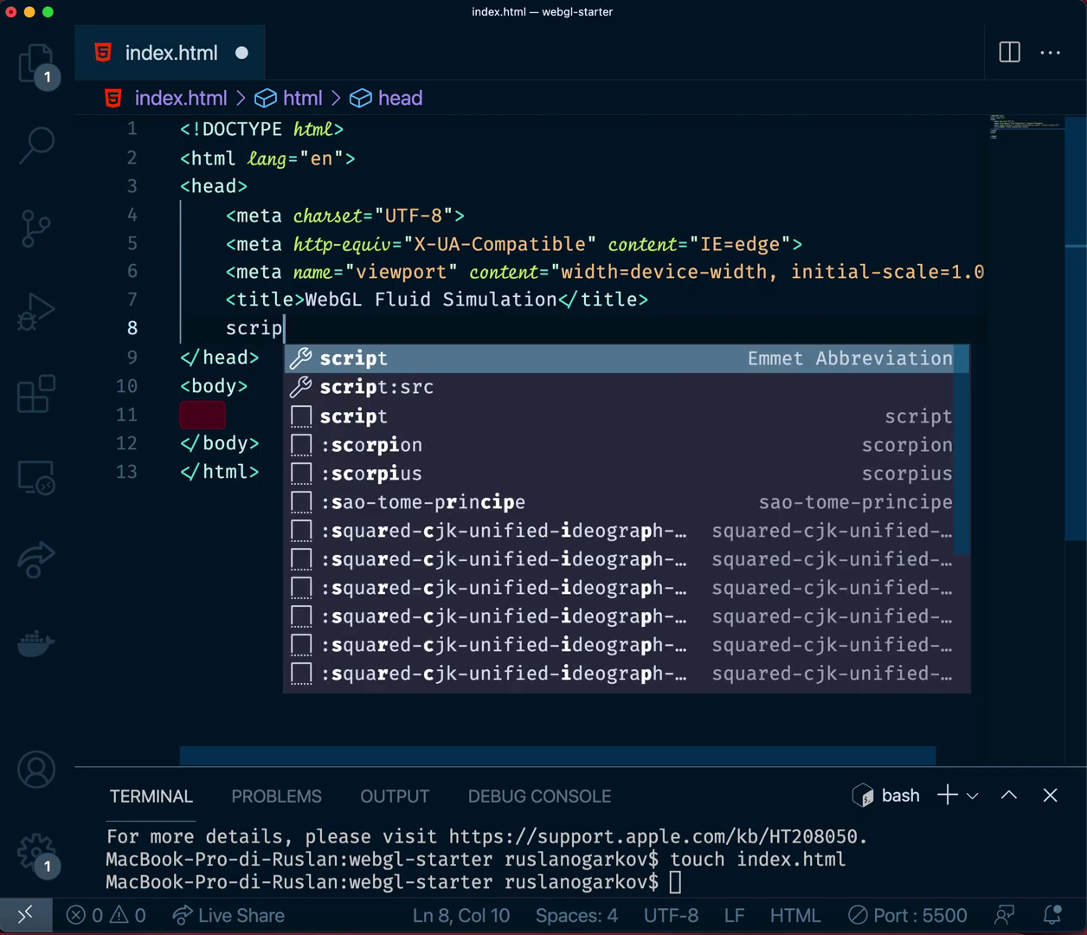
{"action": "key", "text": "Return"}
{"action": "key", "text": "Left"}
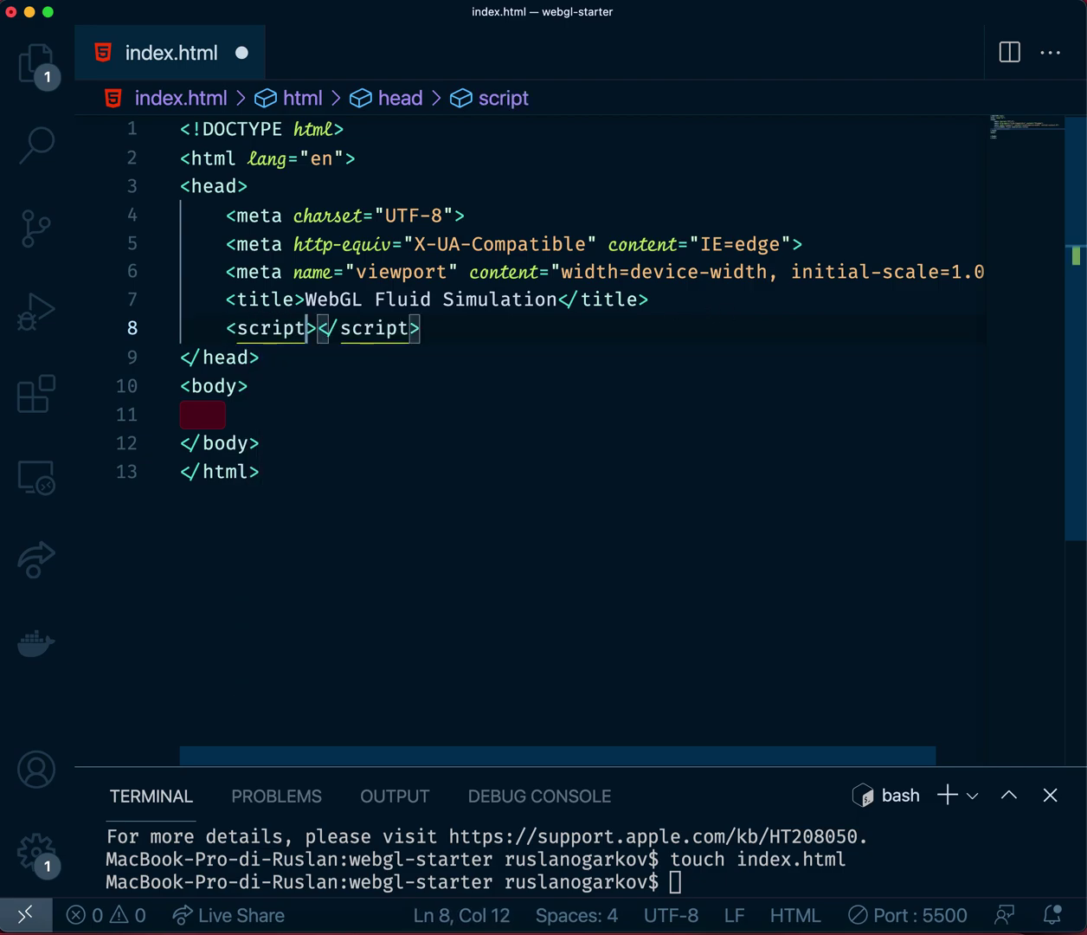
{"action": "type", "text": "src"}
{"action": "key", "text": "Return"}
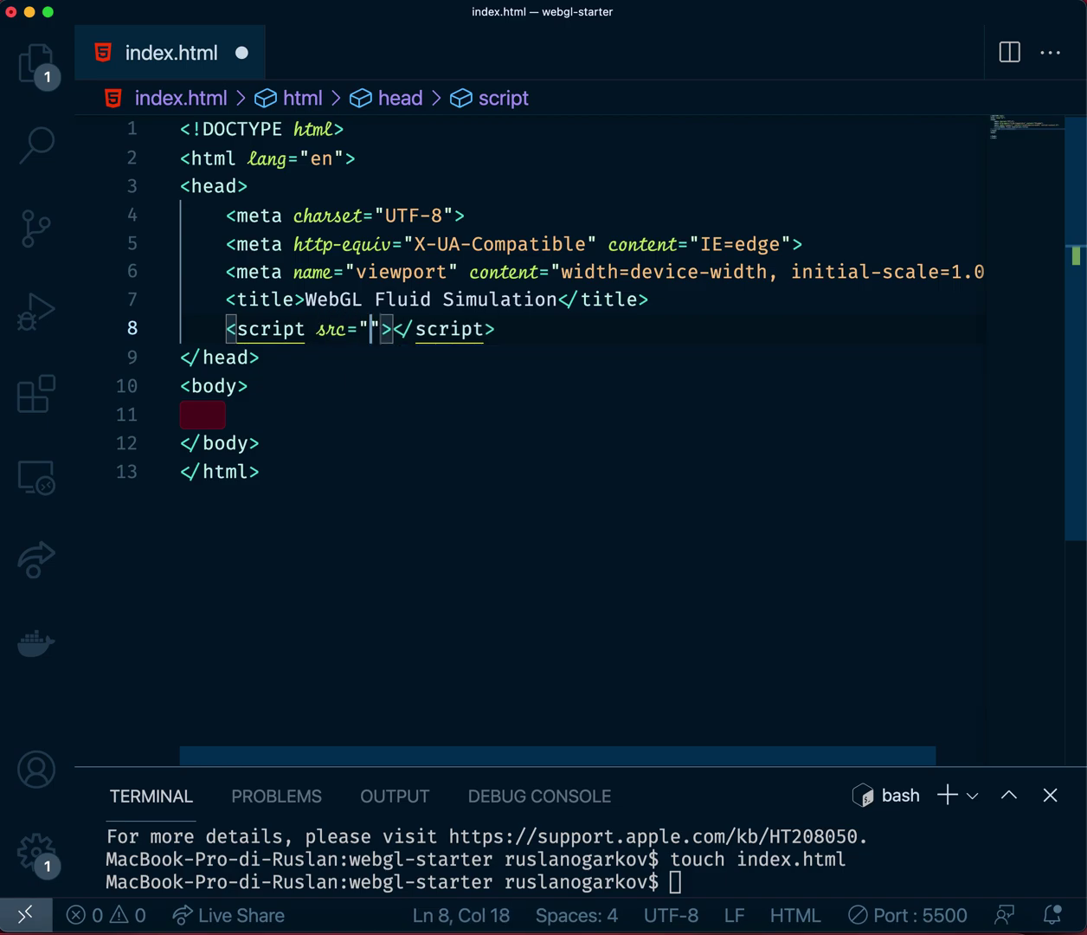
{"action": "type", "text": "./"}
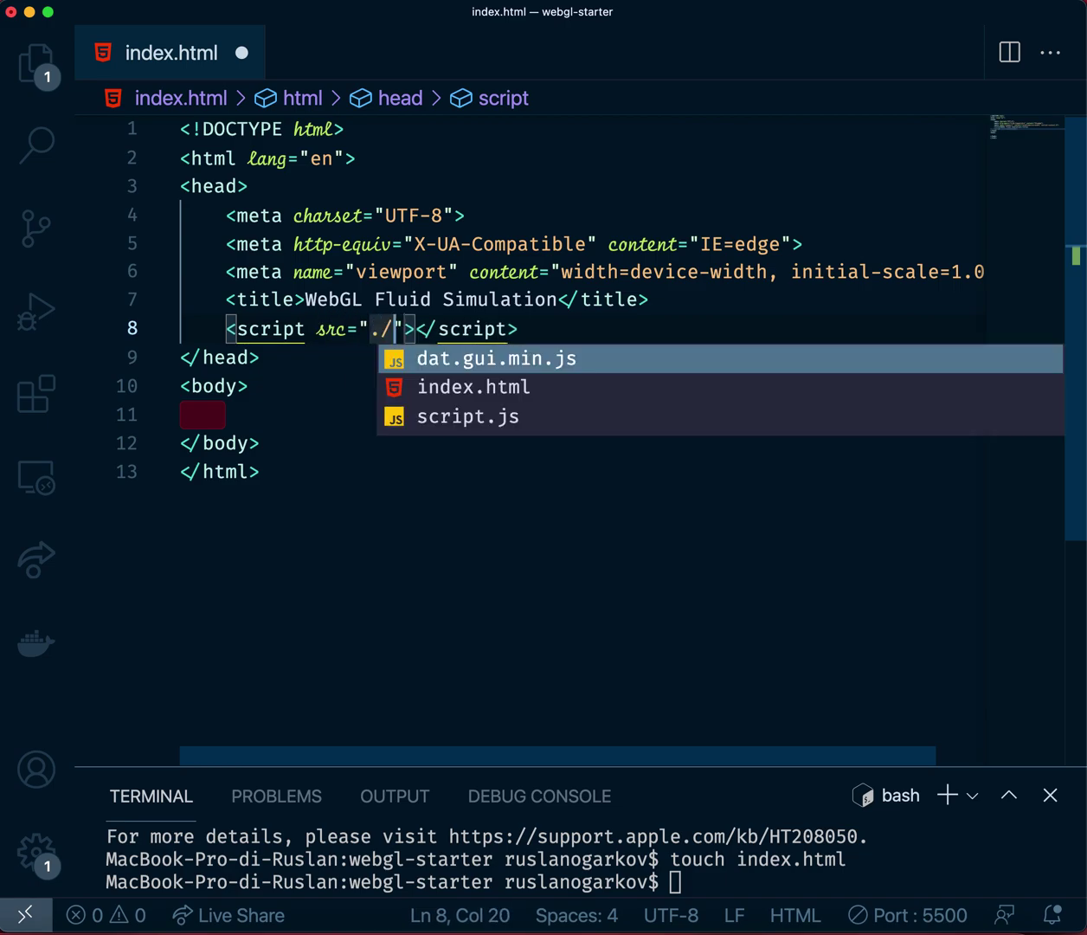
{"action": "key", "text": "Return"}
{"action": "left_click", "coordinate": [764, 326]}
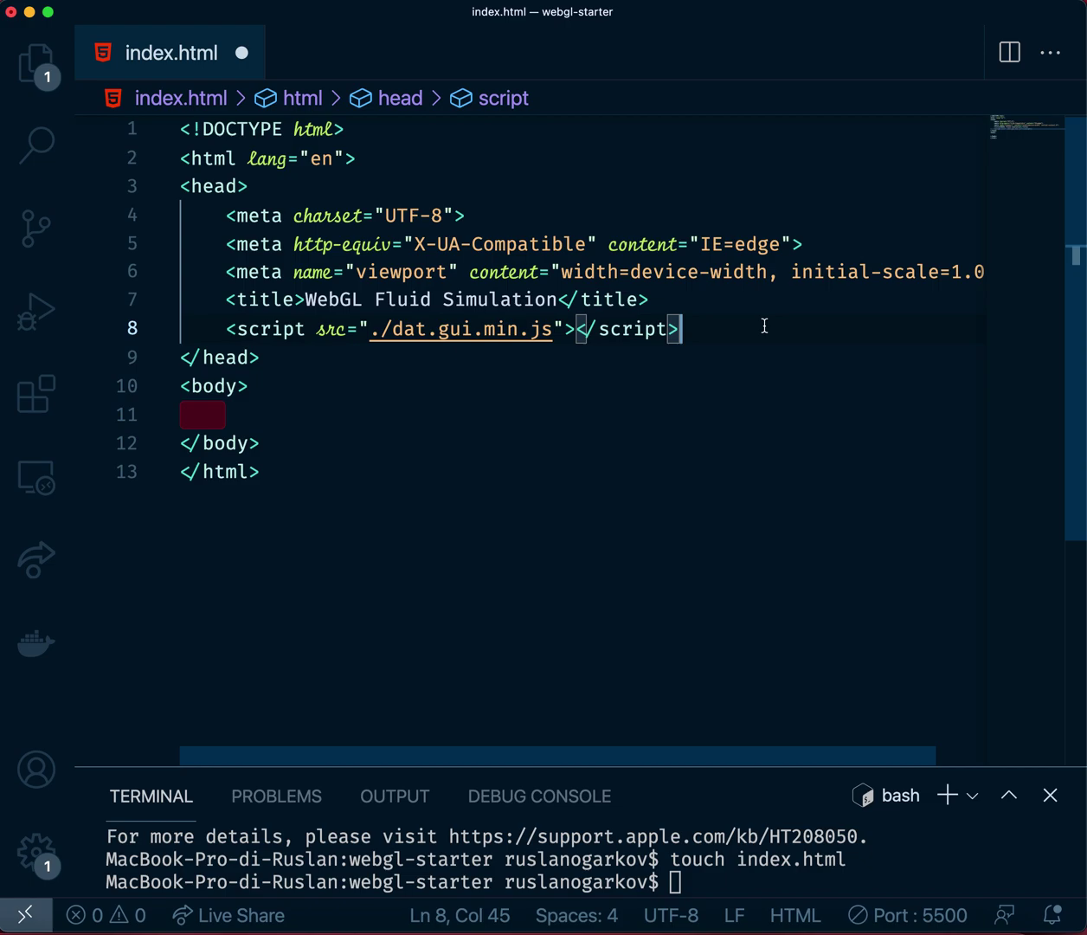
{"action": "key", "text": "Return"}
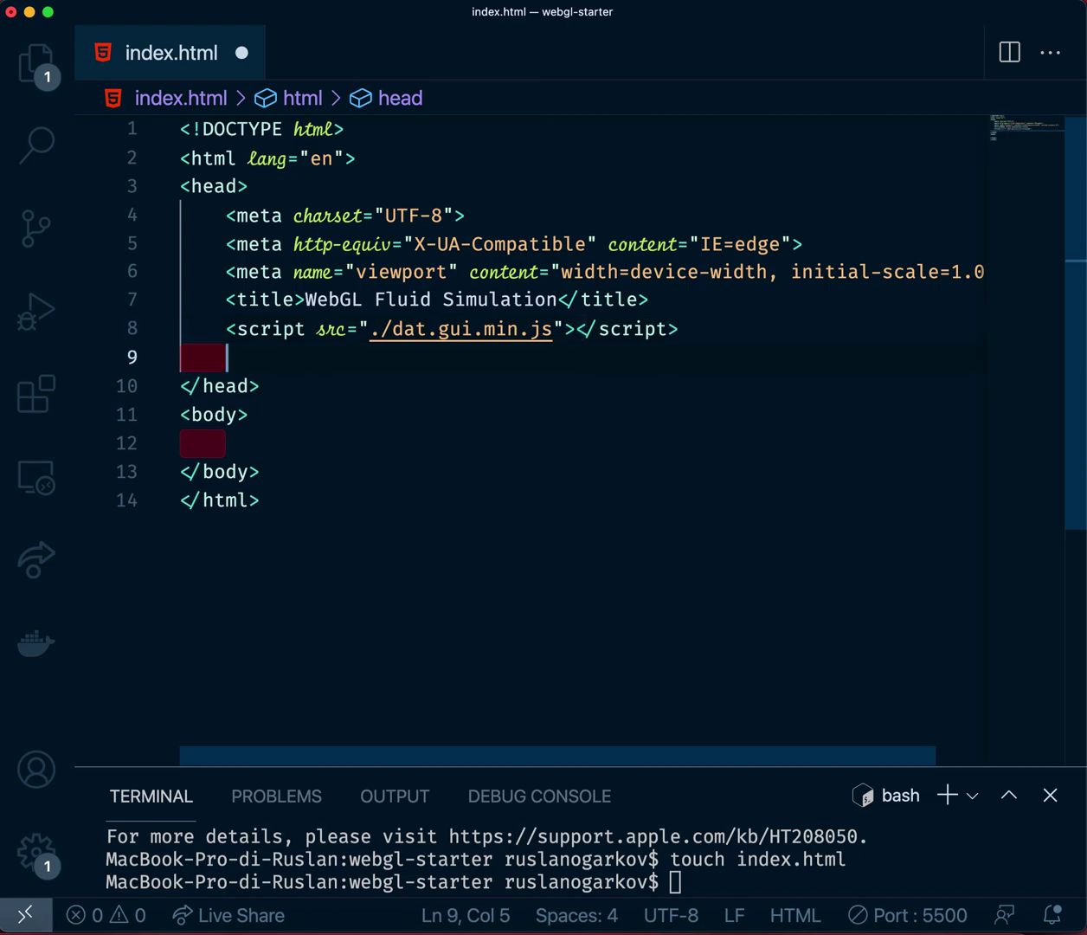
{"action": "type", "text": "s"}
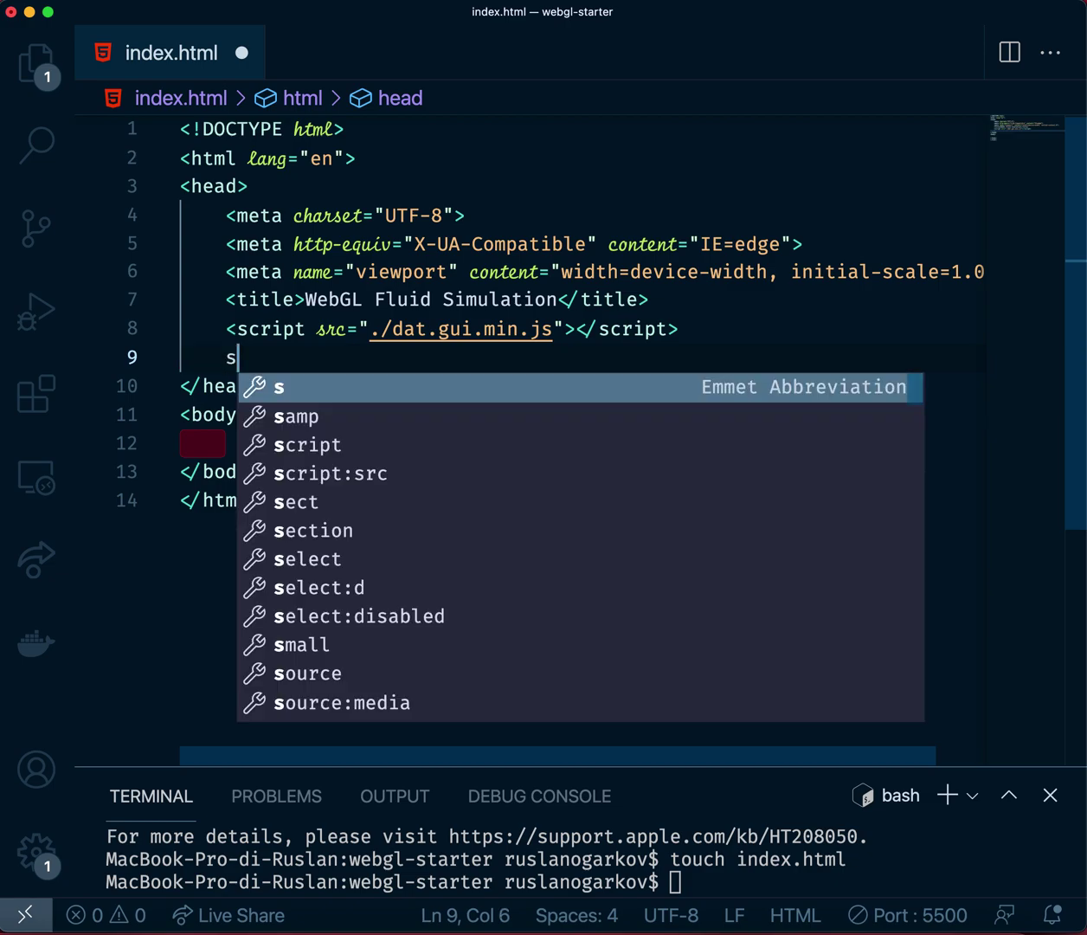
{"action": "type", "text": "tyle"}
Add a style block containing * { user-select: none; } and room for another rule
{"action": "key", "text": "Return"}
{"action": "key", "text": "Return"}
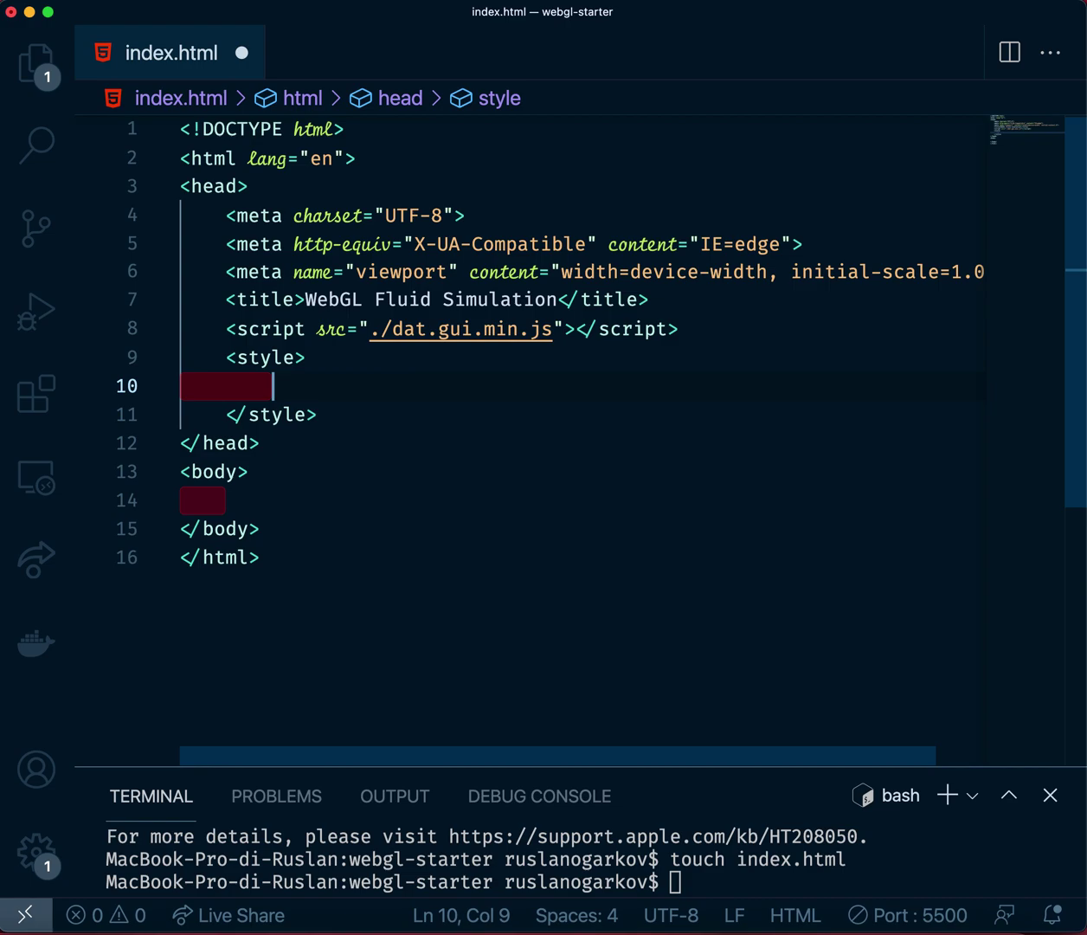
{"action": "type", "text": "*{"}
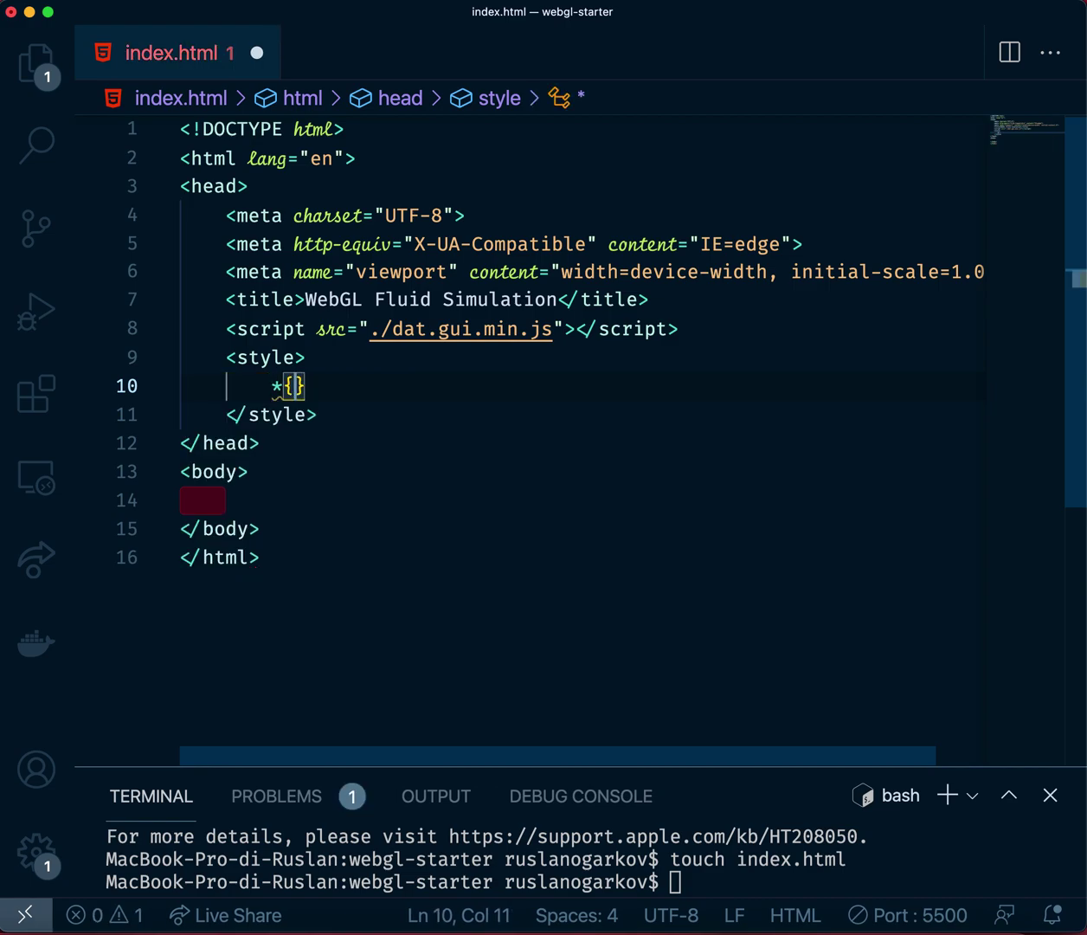
{"action": "key", "text": "Return"}
{"action": "type", "text": "u"}
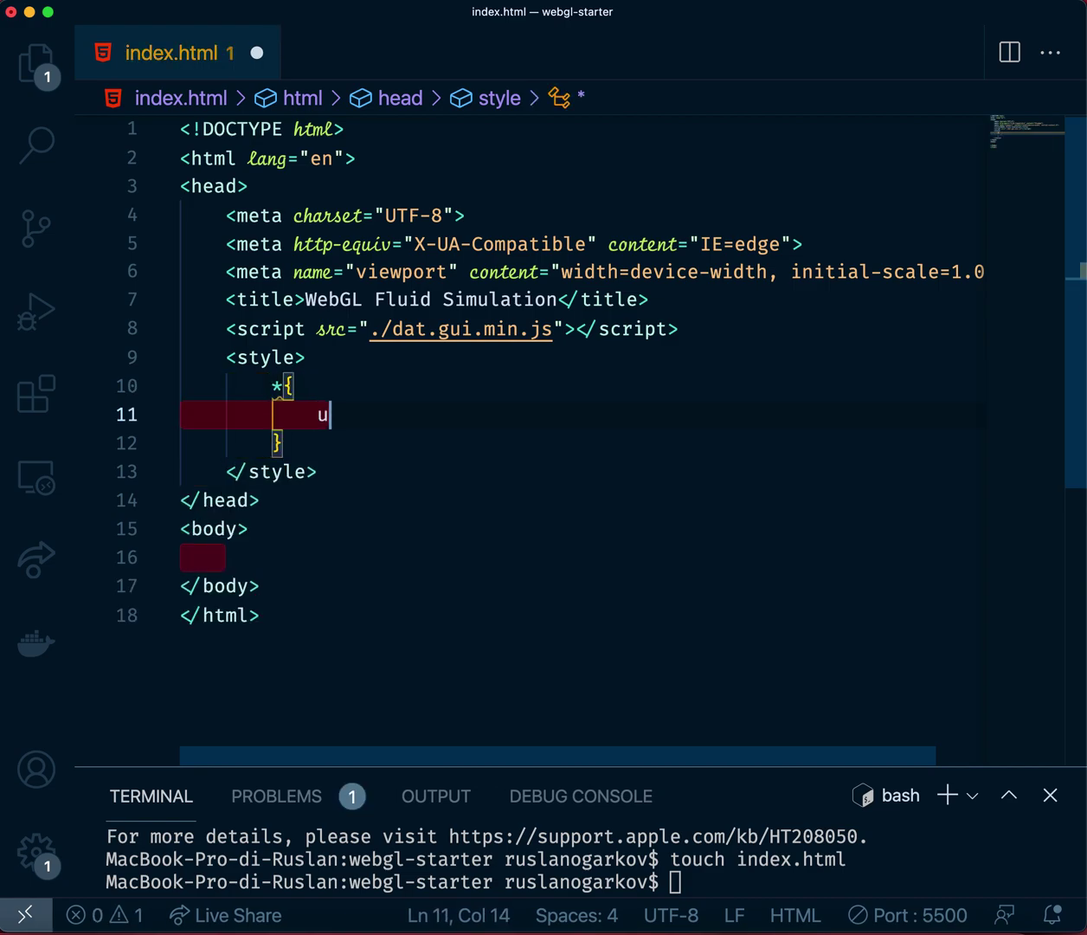
{"action": "type", "text": "serl-sel"}
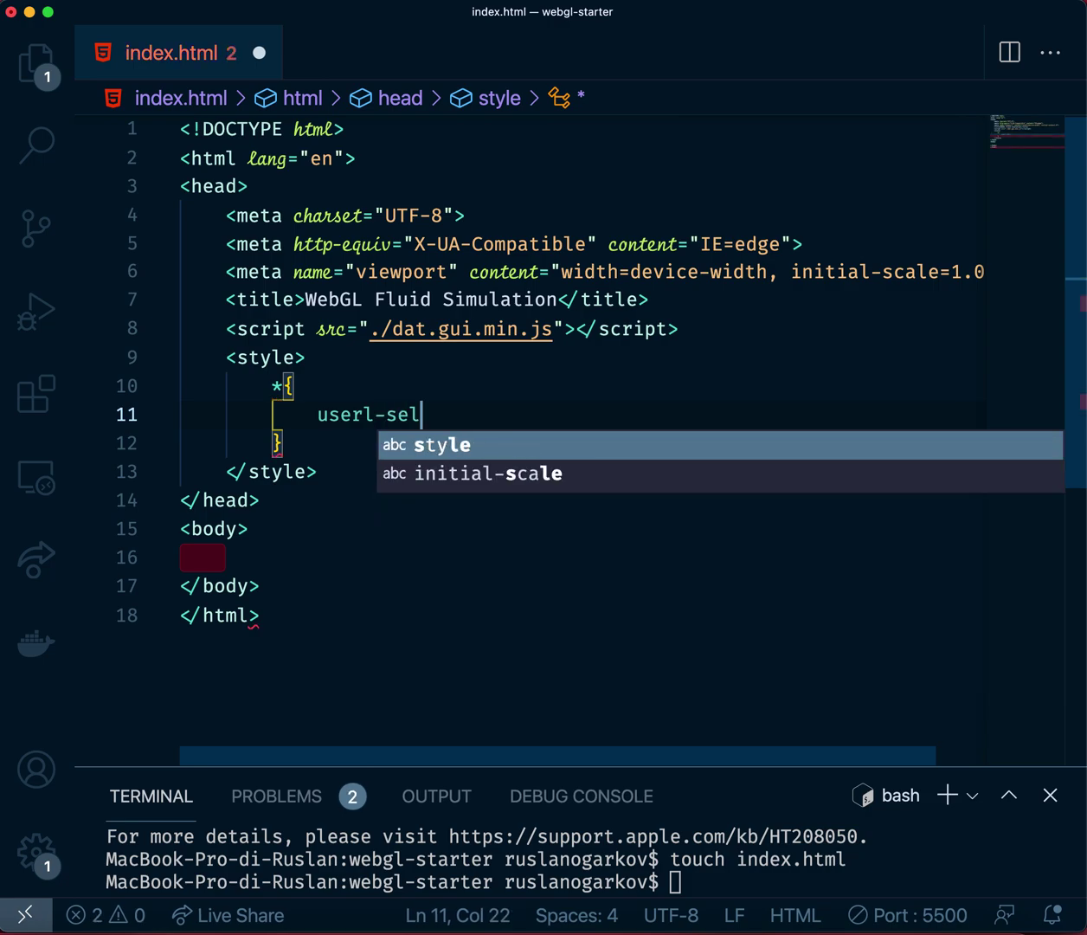
{"action": "key", "text": "BackSpace"}
{"action": "key", "text": "BackSpace"}
{"action": "key", "text": "BackSpace"}
{"action": "key", "text": "BackSpace"}
{"action": "key", "text": "BackSpace"}
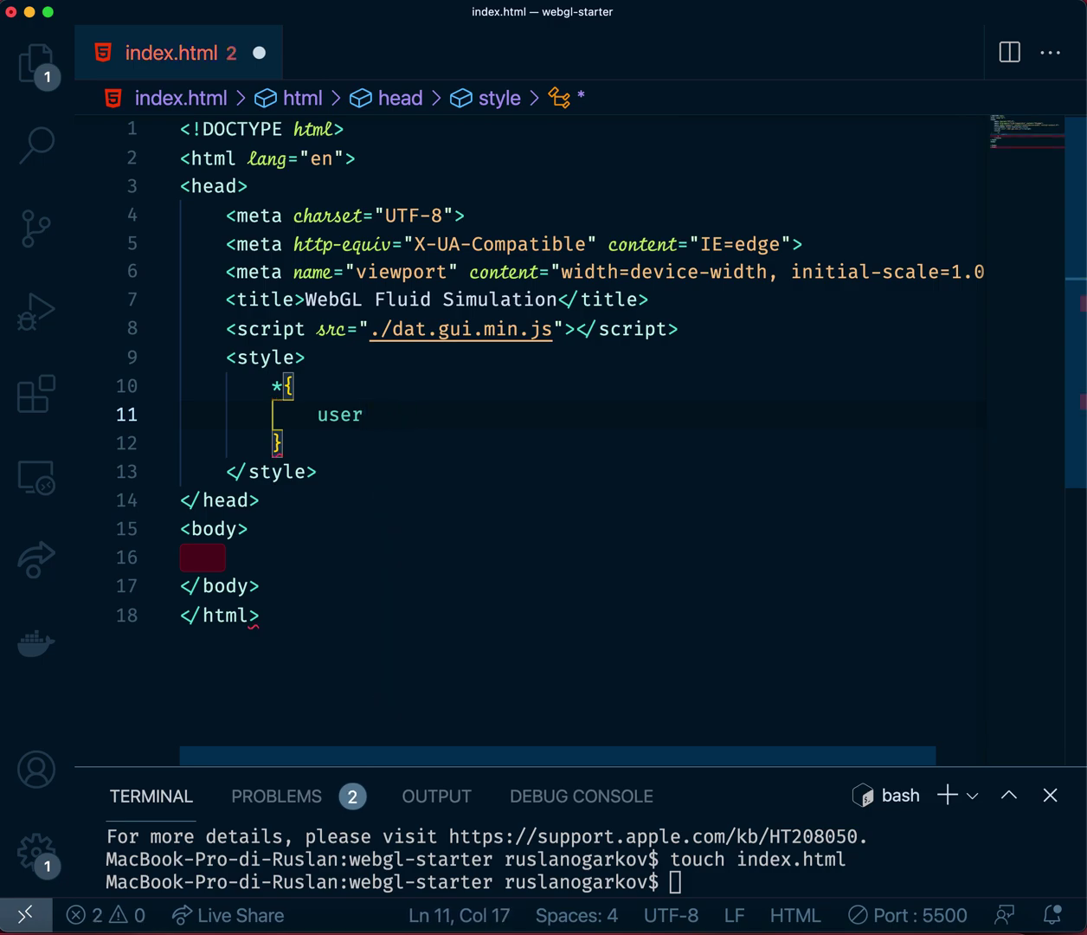
{"action": "type", "text": "-selec"}
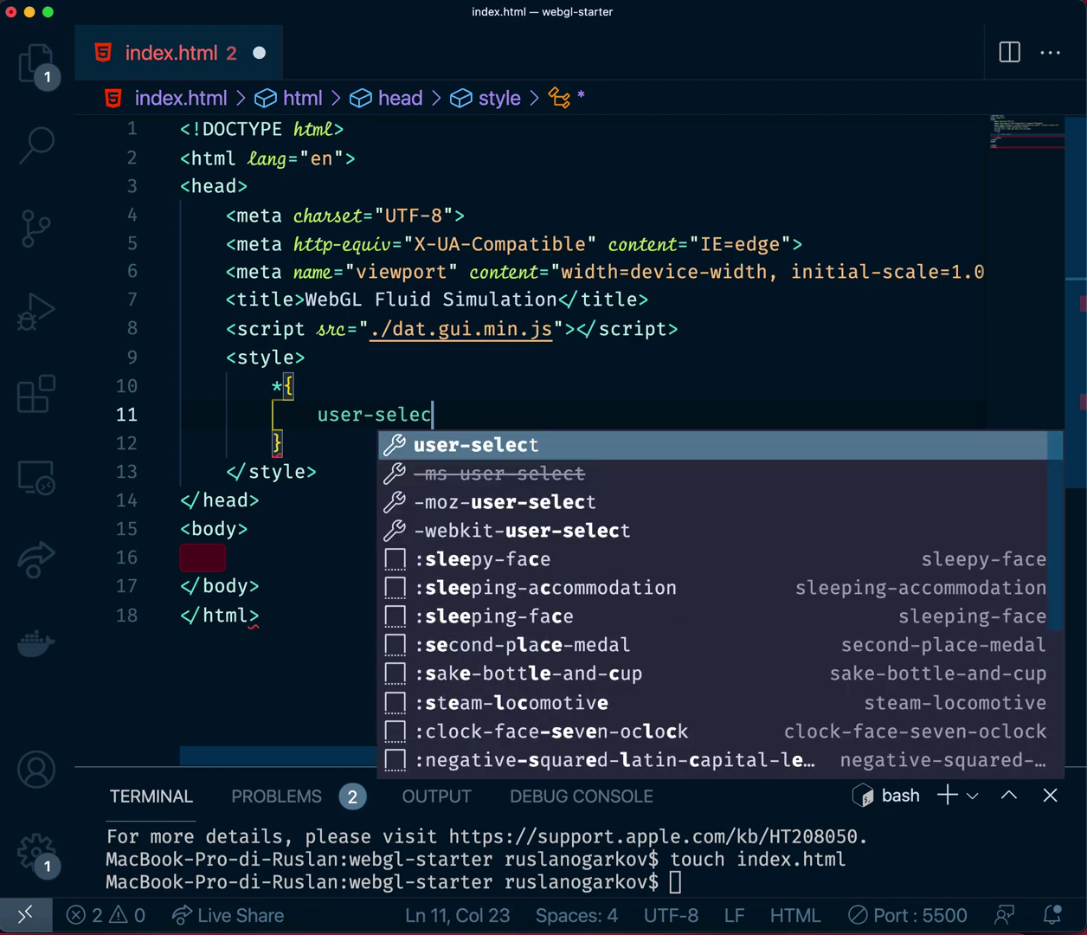
{"action": "type", "text": "t"}
{"action": "key", "text": "Return"}
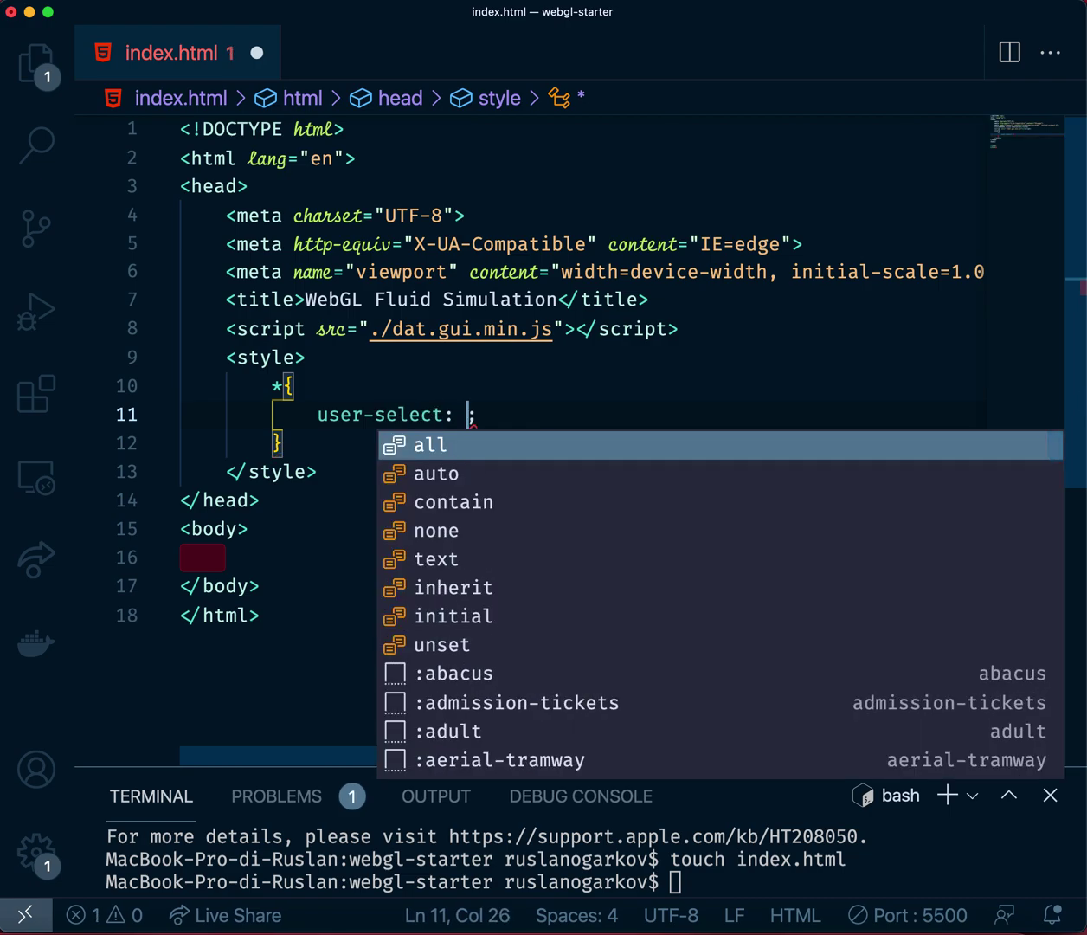
{"action": "type", "text": "none"}
{"action": "key", "text": "Right"}
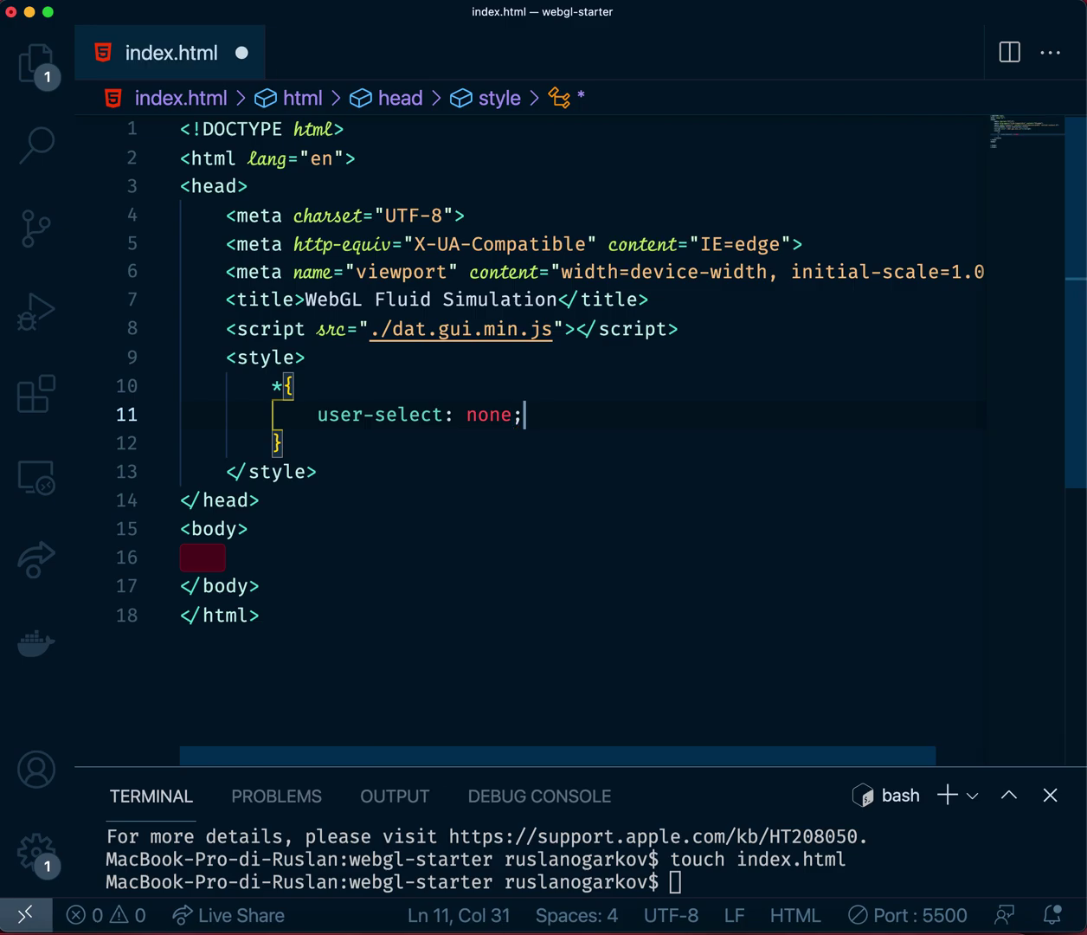
{"action": "key", "text": "Down"}
{"action": "key", "text": "Return"}
{"action": "key", "text": "Return"}
{"action": "type", "text": "h"}
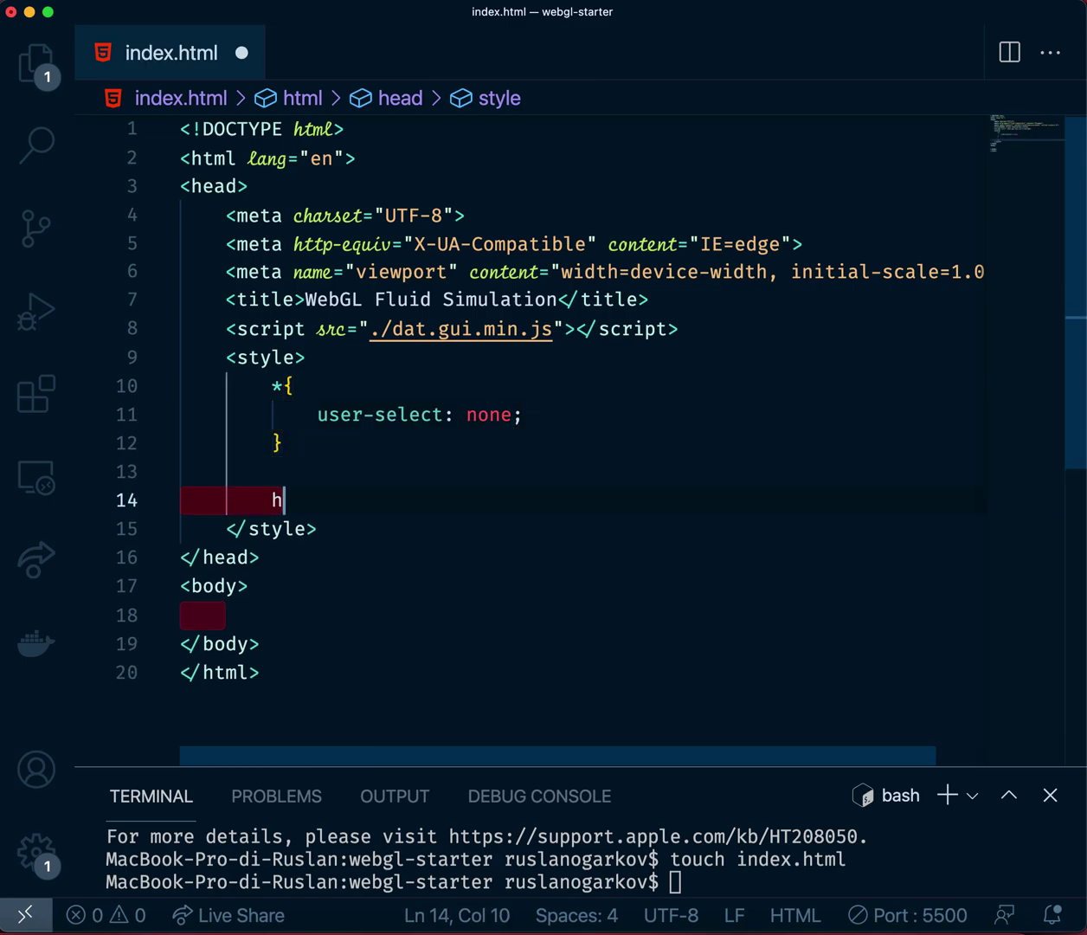
{"action": "type", "text": "tml,"}
Write an html, body rule with overflow: hidden and background-color: black, then blank lines
{"action": "key", "text": "Return"}
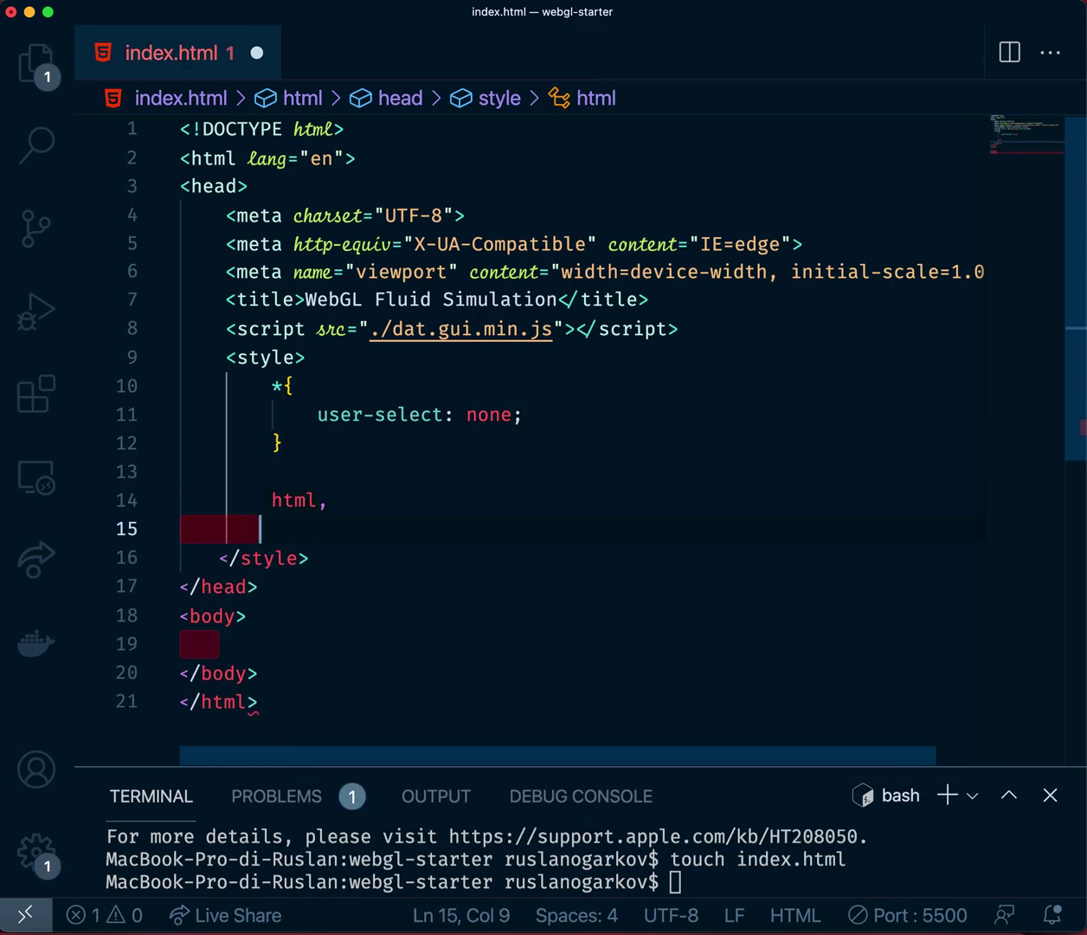
{"action": "type", "text": "body"}
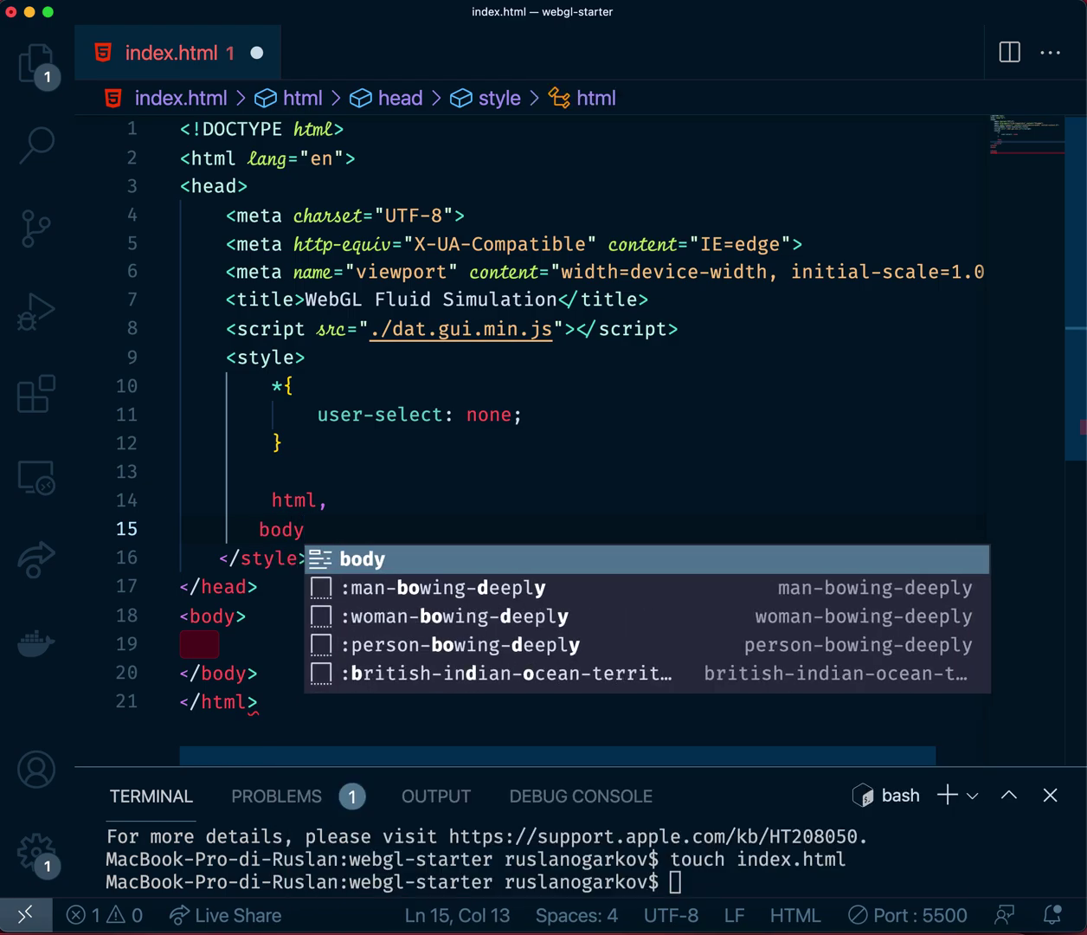
{"action": "type", "text": " {"}
{"action": "key", "text": "Return"}
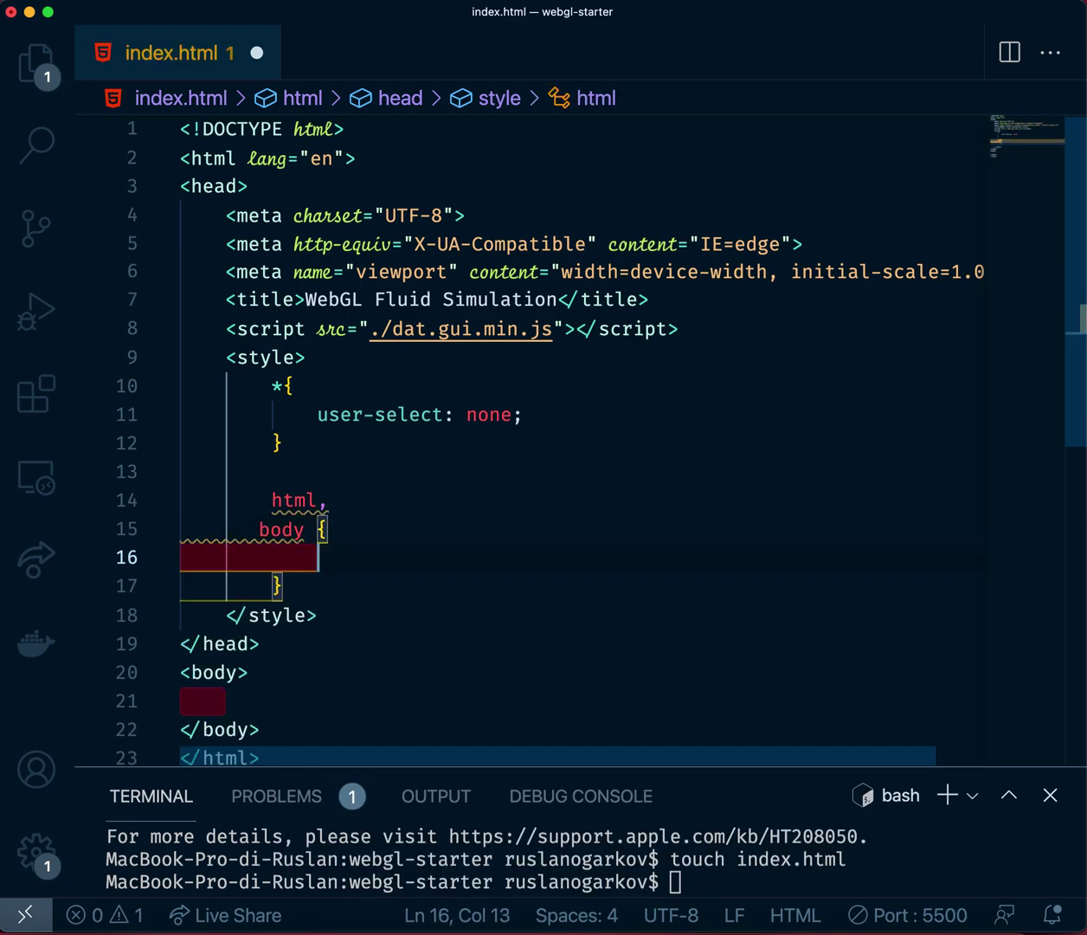
{"action": "type", "text": "overf"}
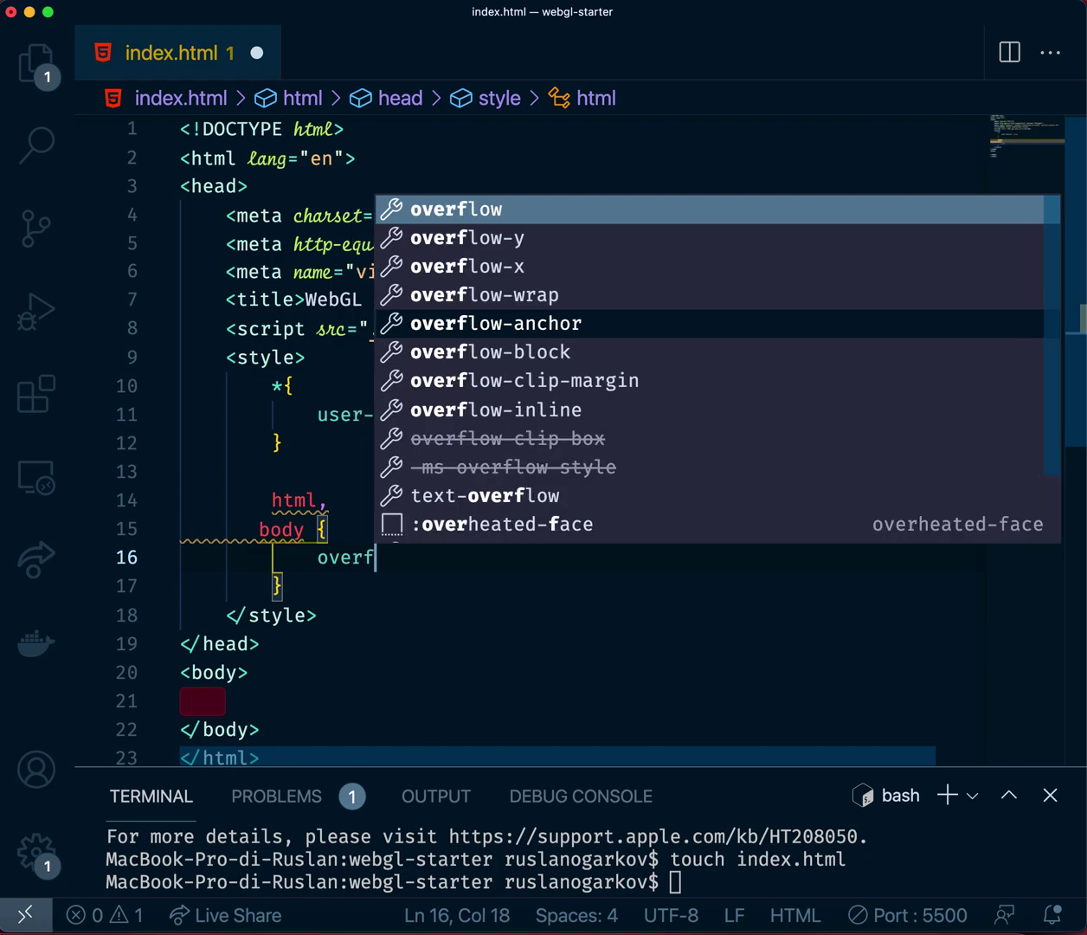
{"action": "type", "text": "low"}
{"action": "key", "text": "Return"}
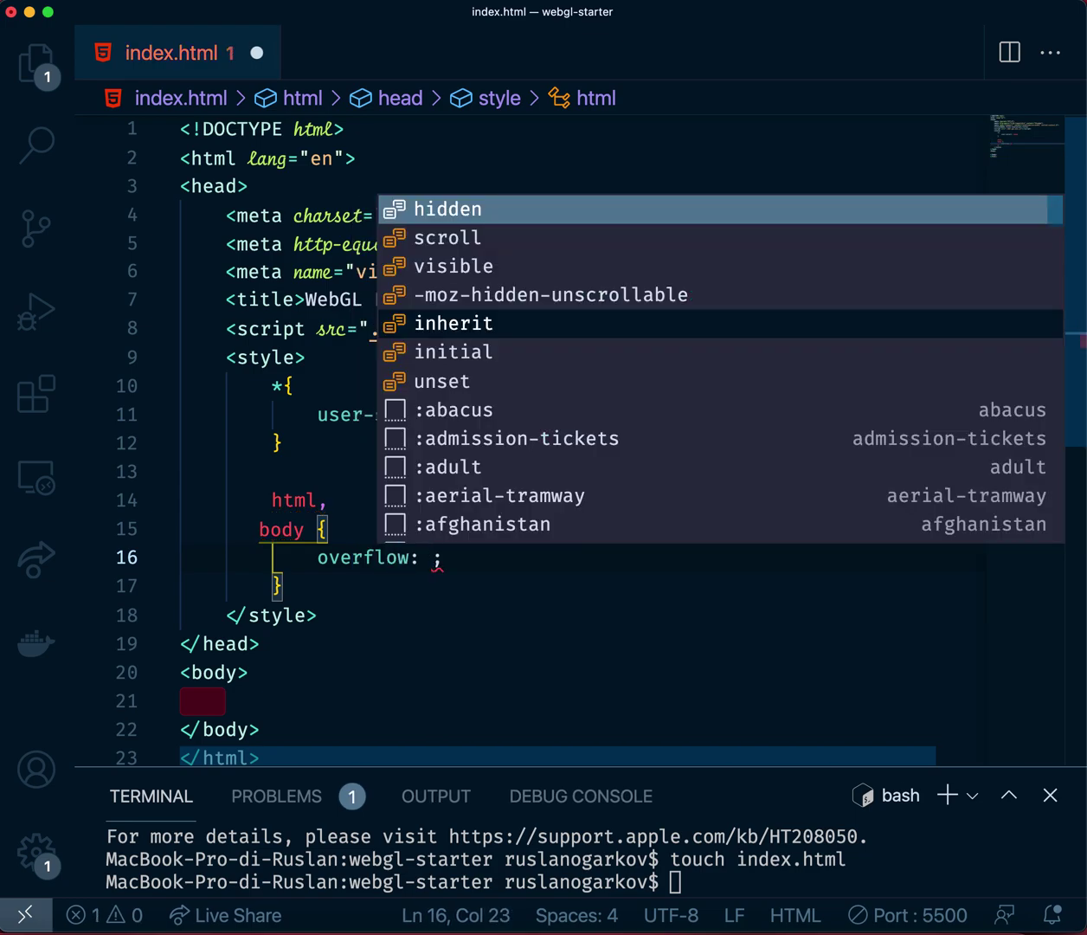
{"action": "type", "text": "hidd"}
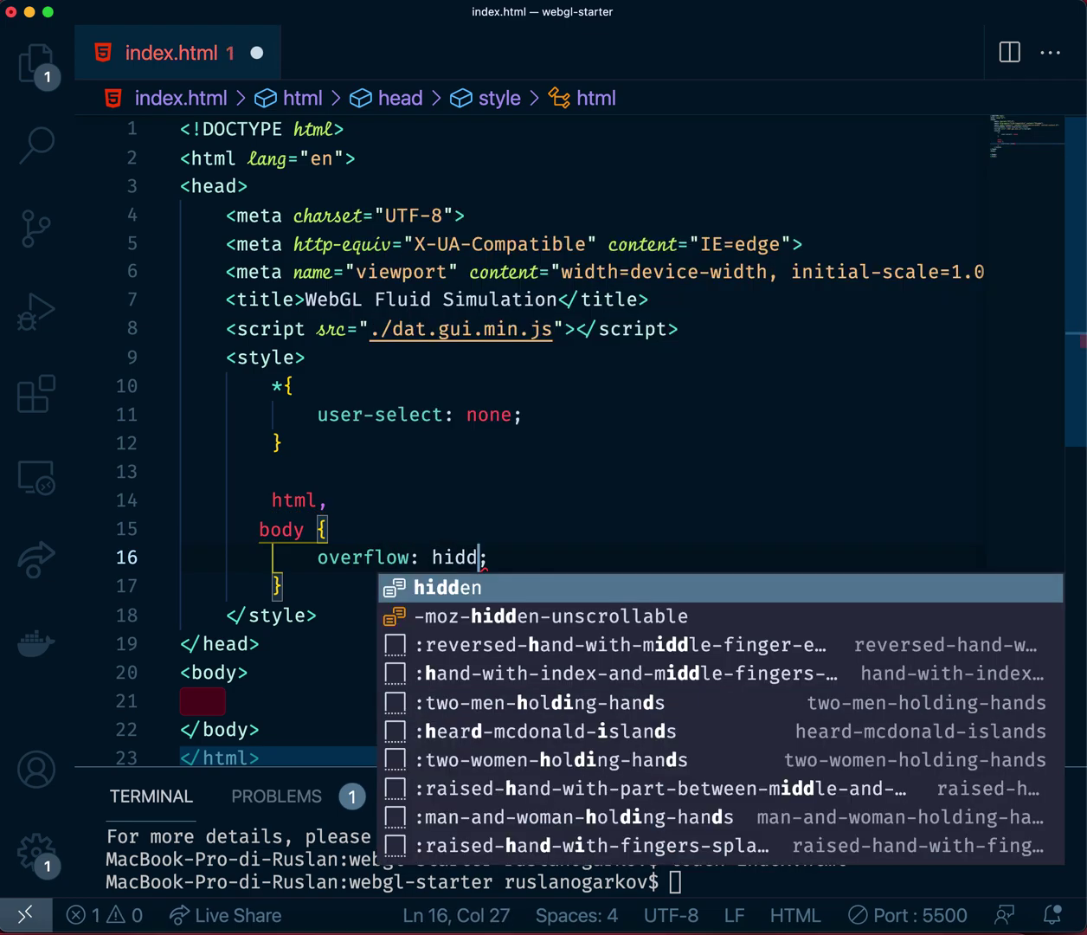
{"action": "key", "text": "Return"}
{"action": "key", "text": "Return"}
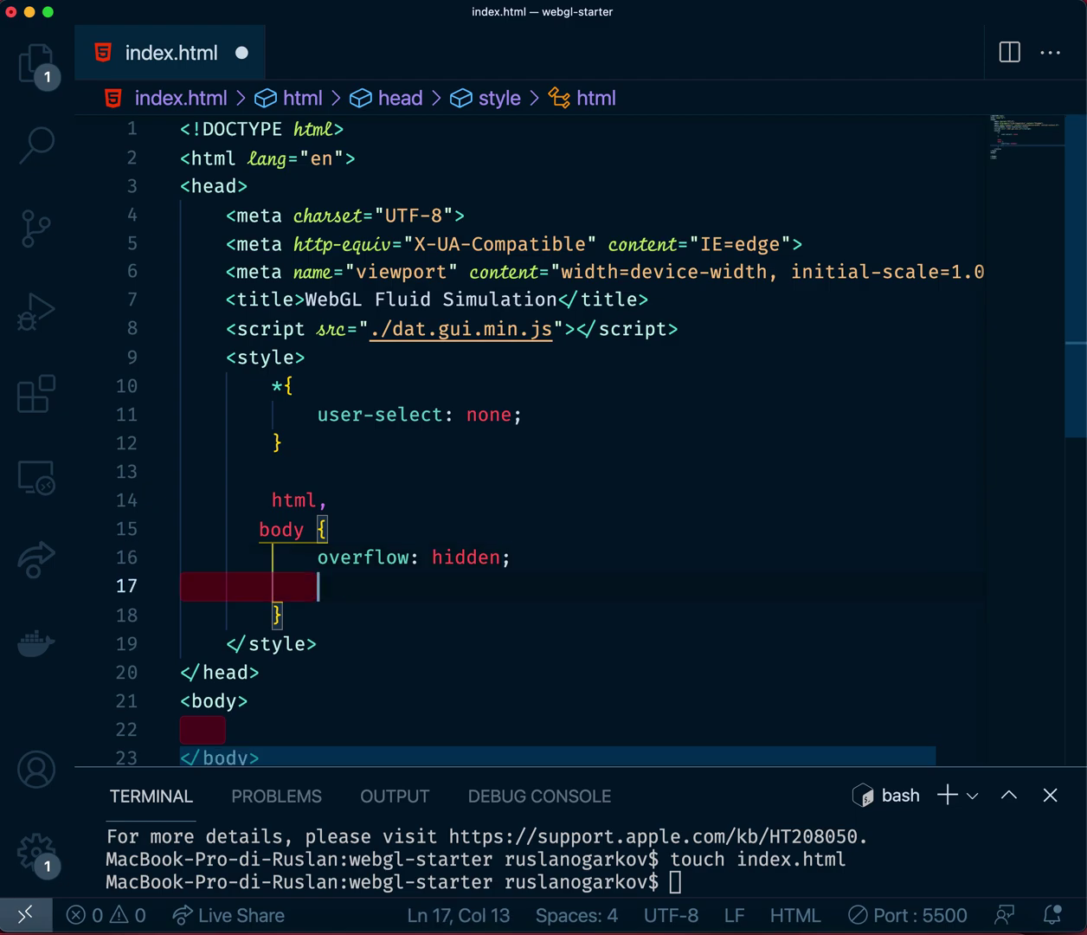
{"action": "type", "text": "backg"}
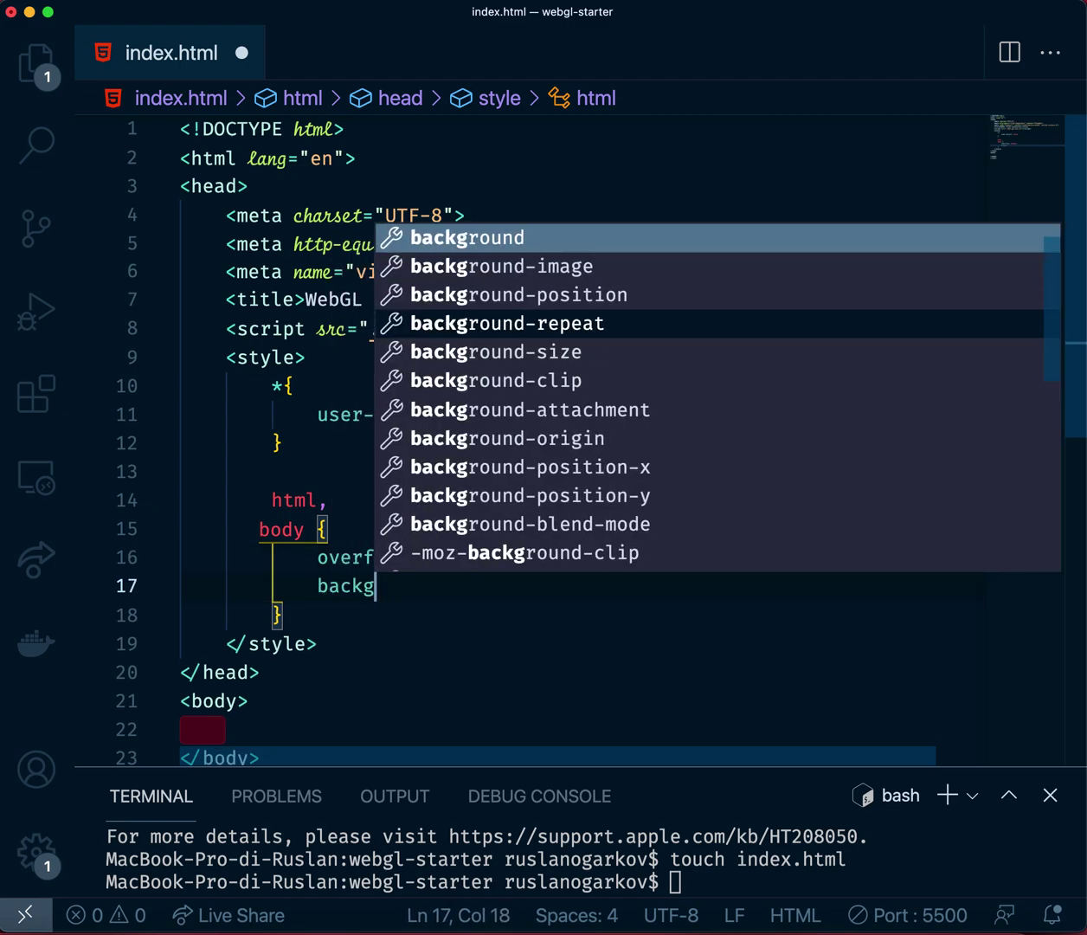
{"action": "type", "text": "round-c"}
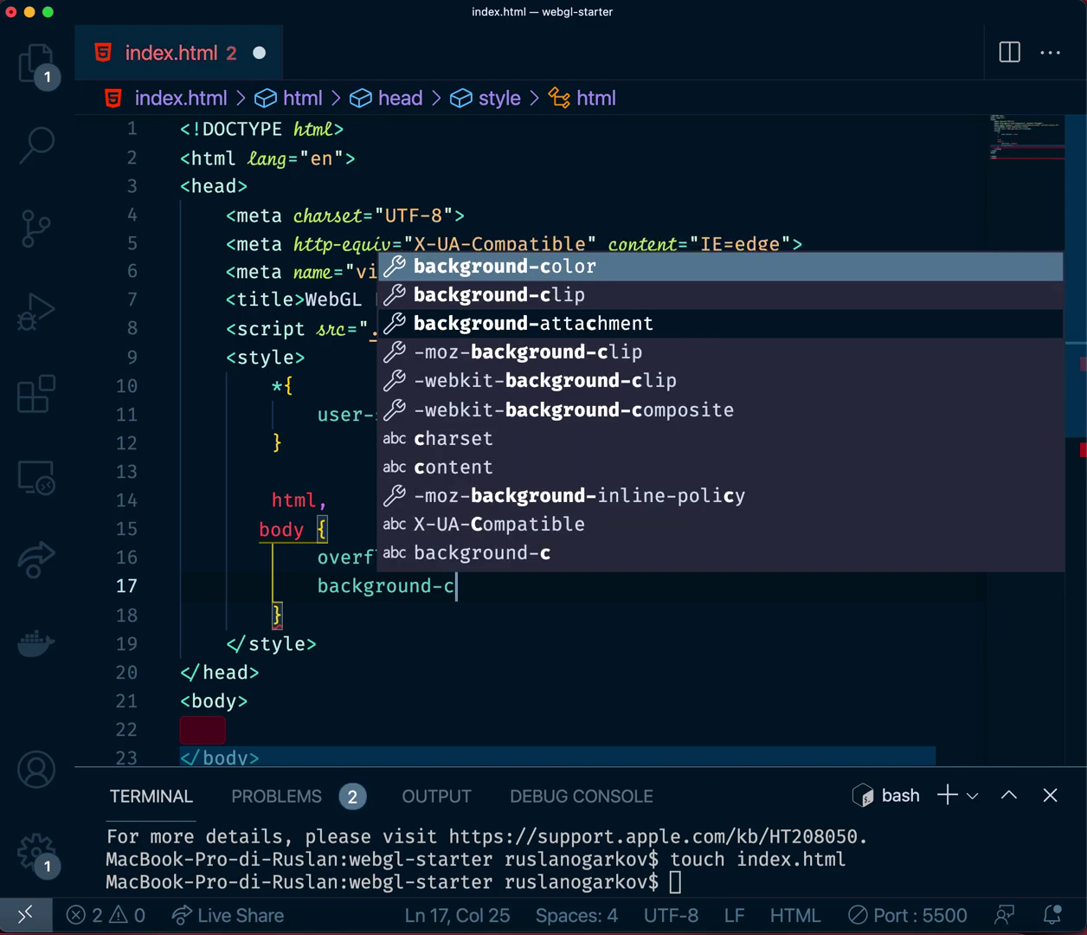
{"action": "key", "text": "Return"}
{"action": "type", "text": "b"}
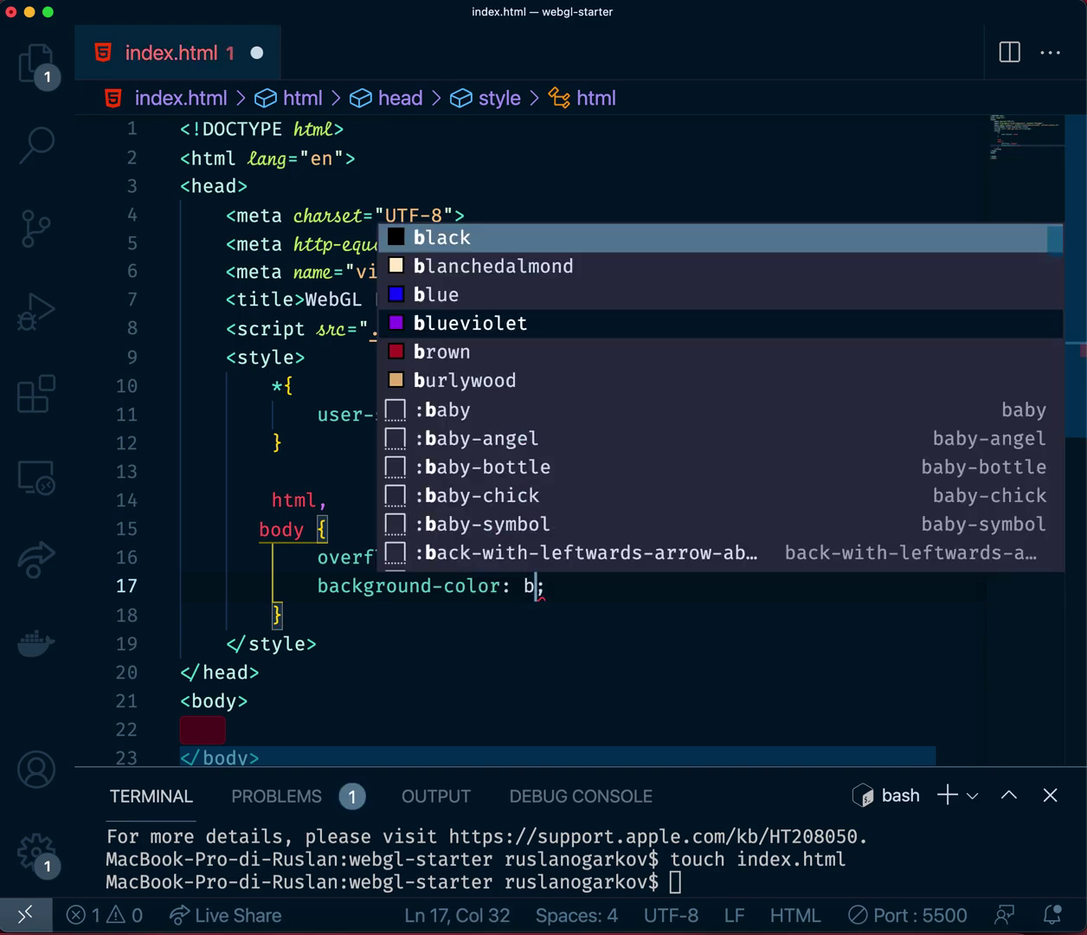
{"action": "type", "text": "lack"}
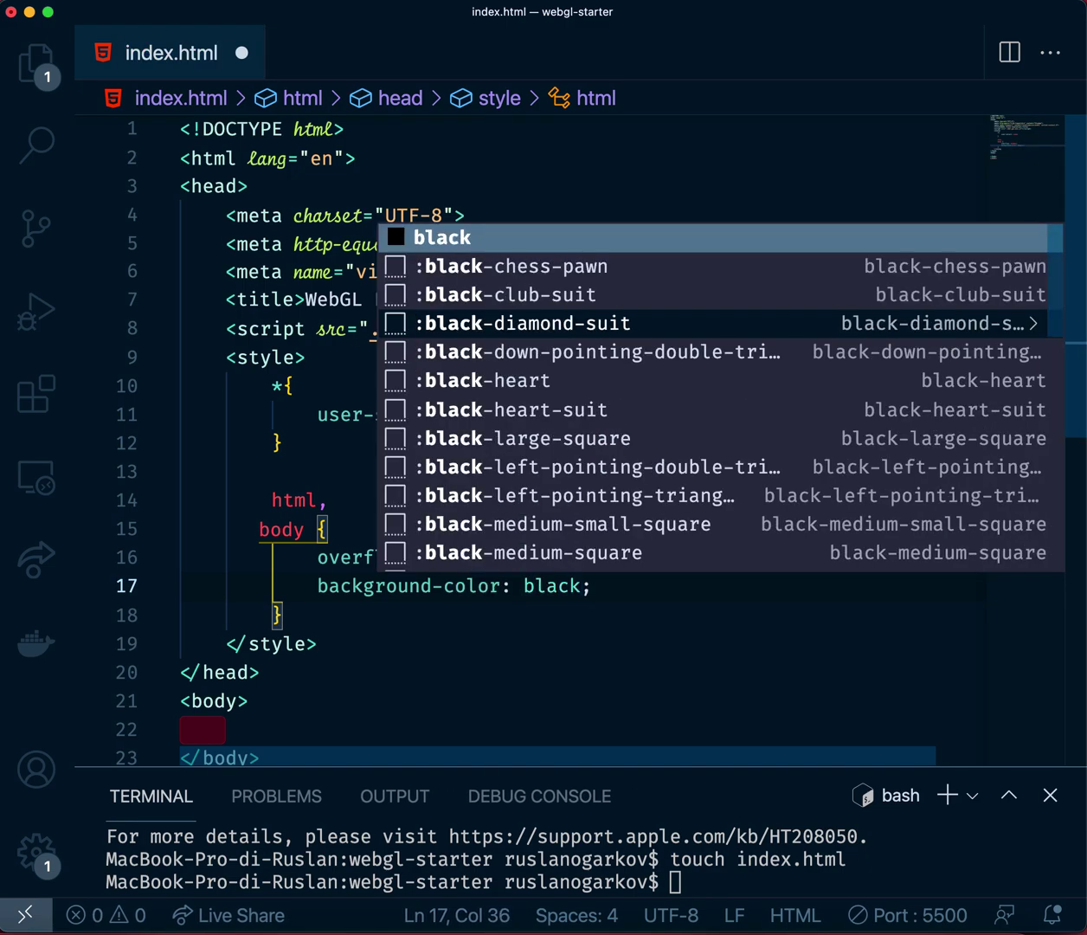
{"action": "key", "text": "Escape"}
{"action": "key", "text": "Down"}
{"action": "key", "text": "Return"}
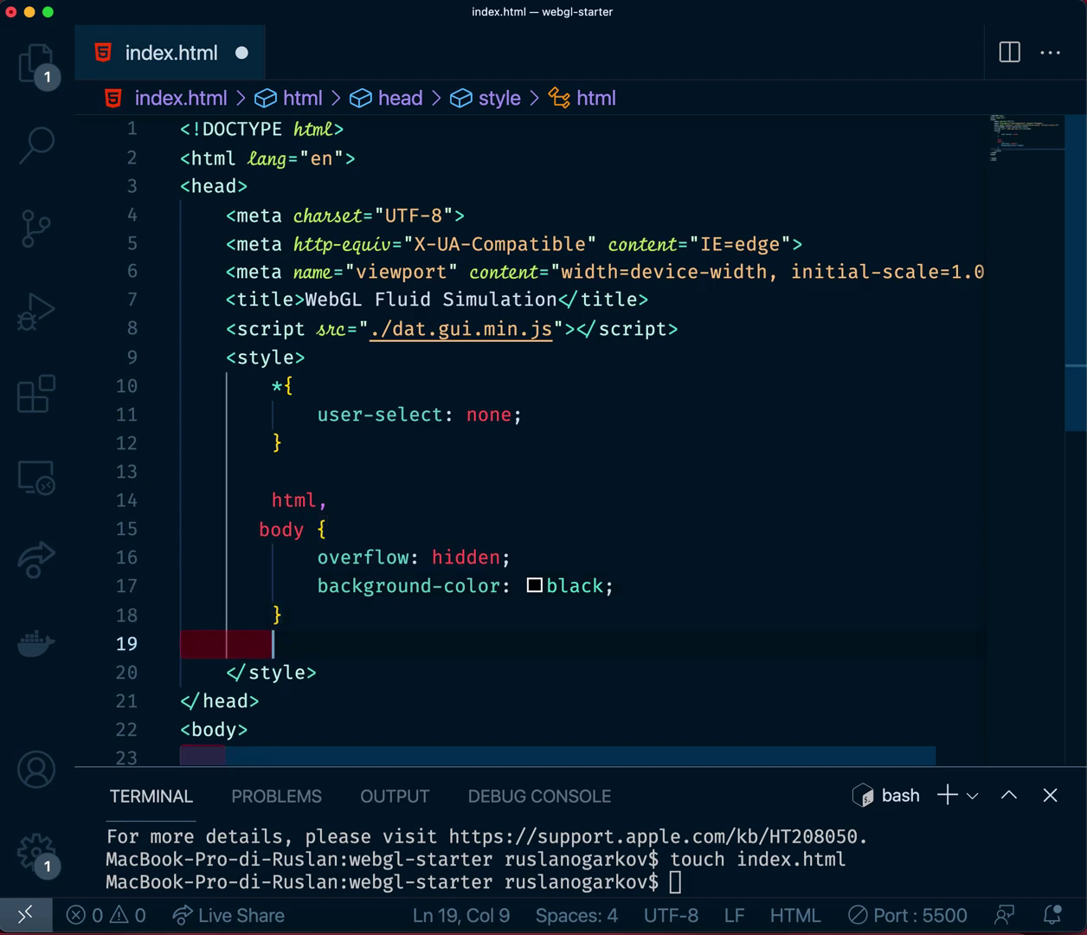
{"action": "key", "text": "Return"}
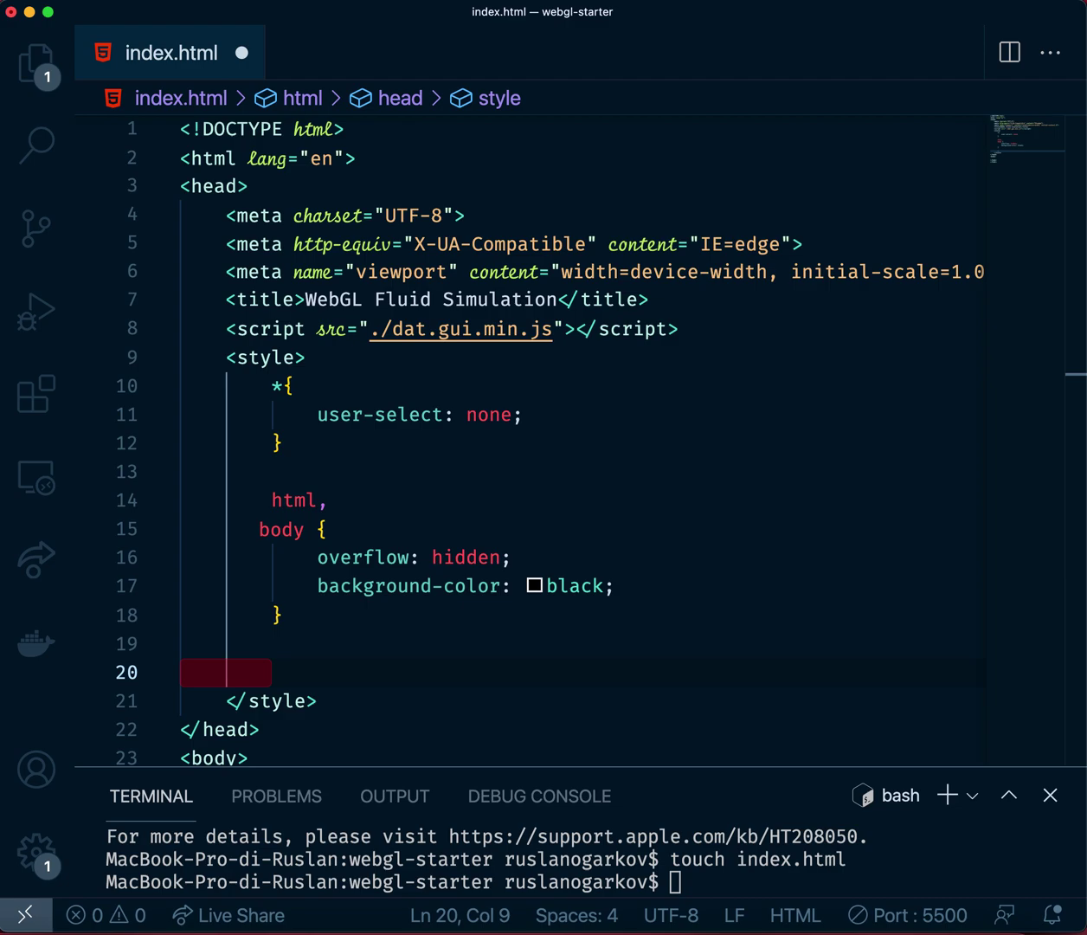
{"action": "type", "text": "body {"}
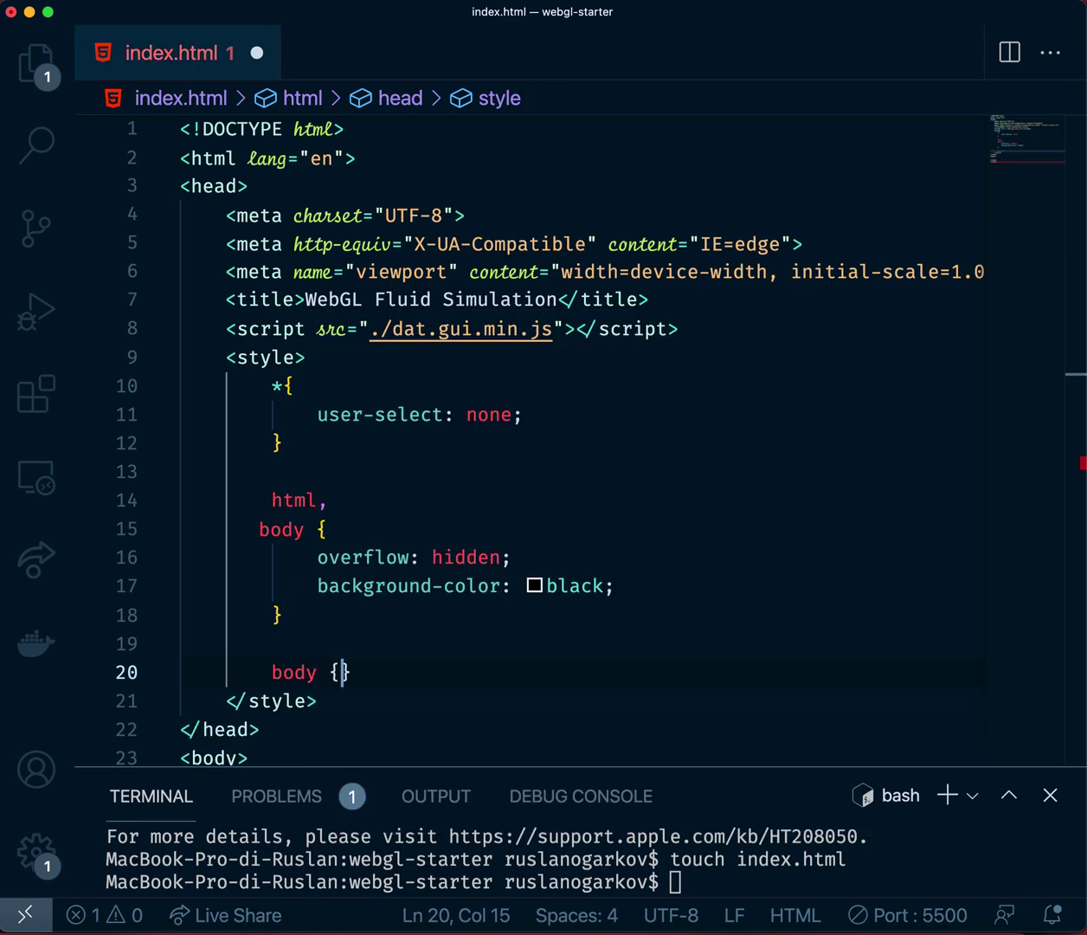
Start the body rule with margin: 0 and position: fixed
{"action": "key", "text": "Return"}
{"action": "type", "text": "ma"}
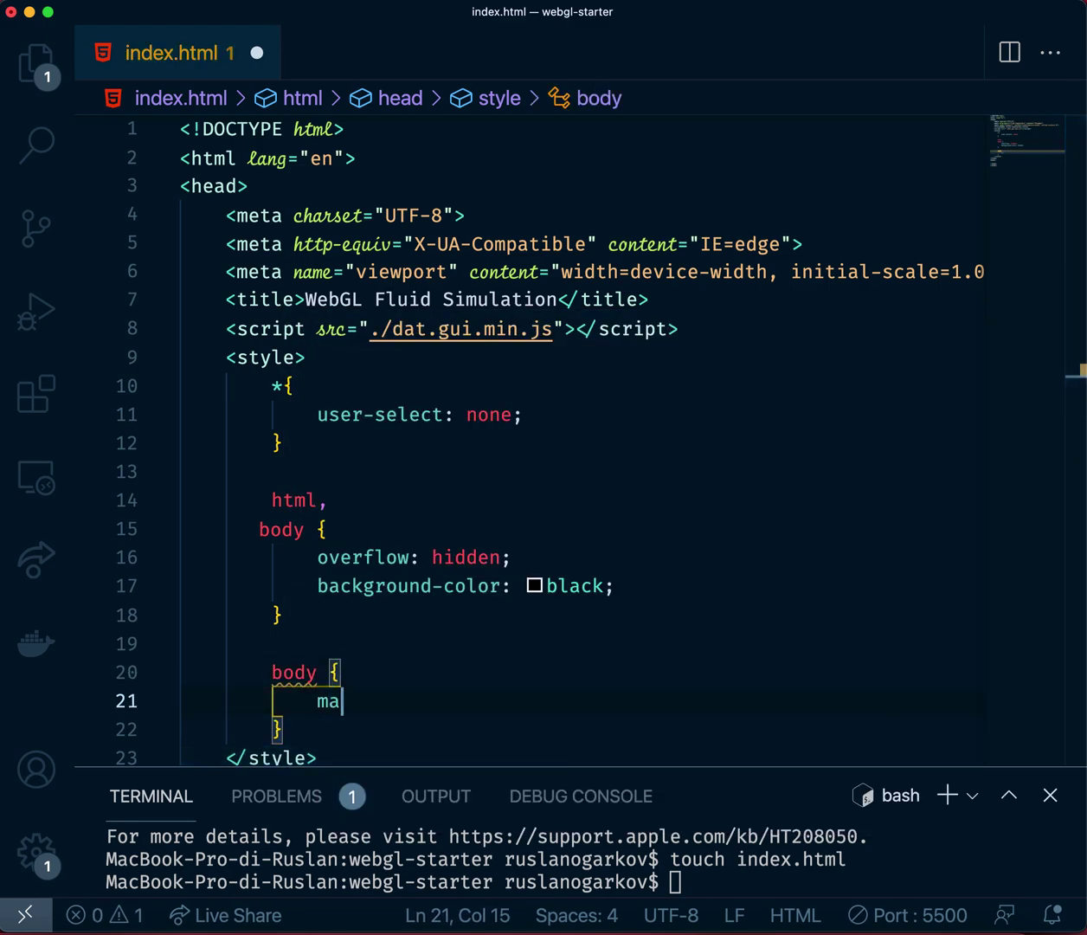
{"action": "type", "text": "rgin"}
{"action": "key", "text": "Return"}
{"action": "type", "text": "0;"}
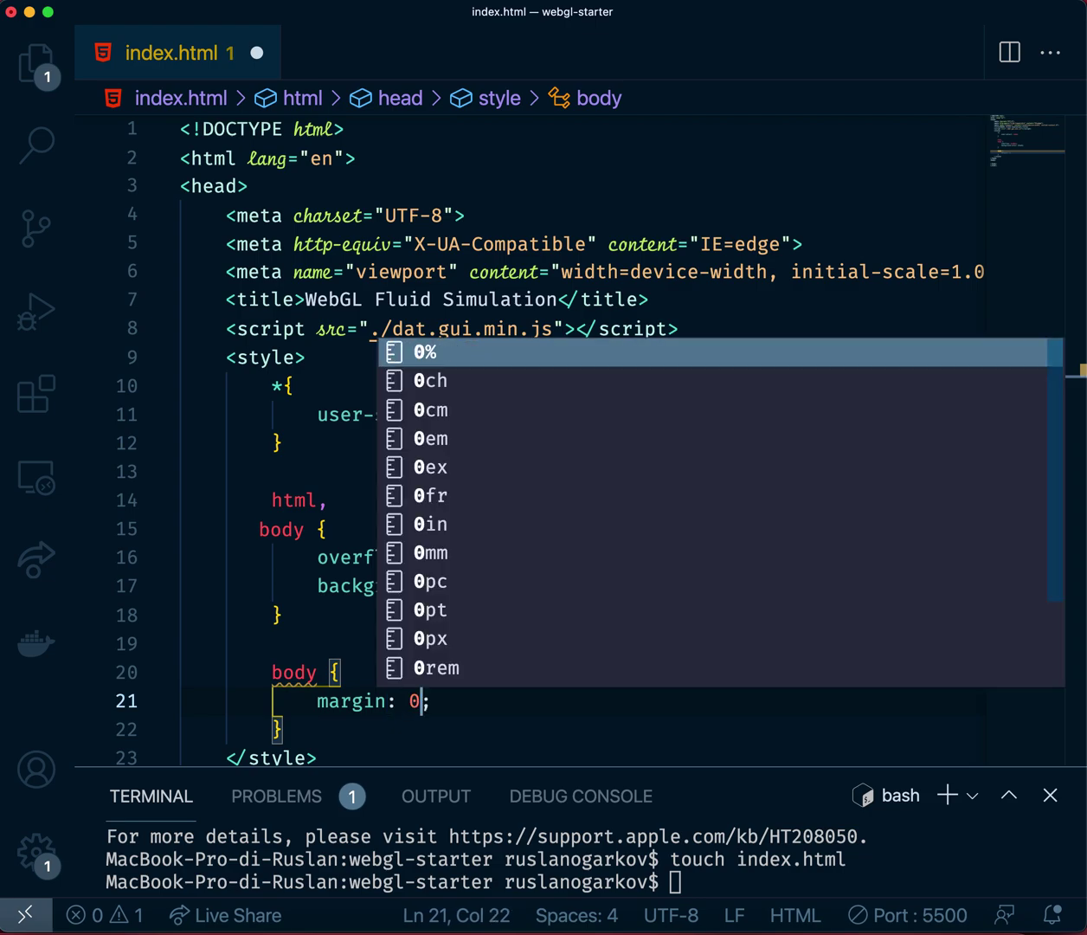
{"action": "key", "text": "Right"}
{"action": "key", "text": "Return"}
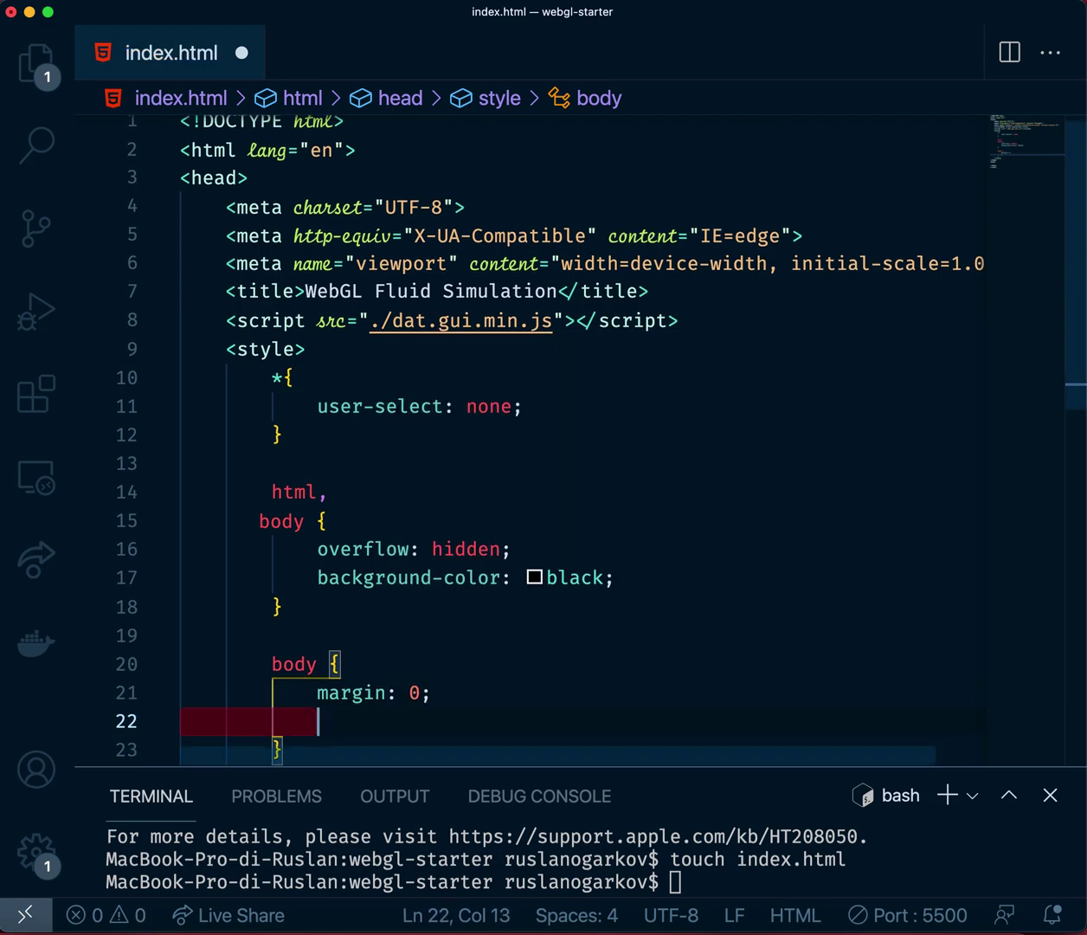
{"action": "type", "text": "posi"}
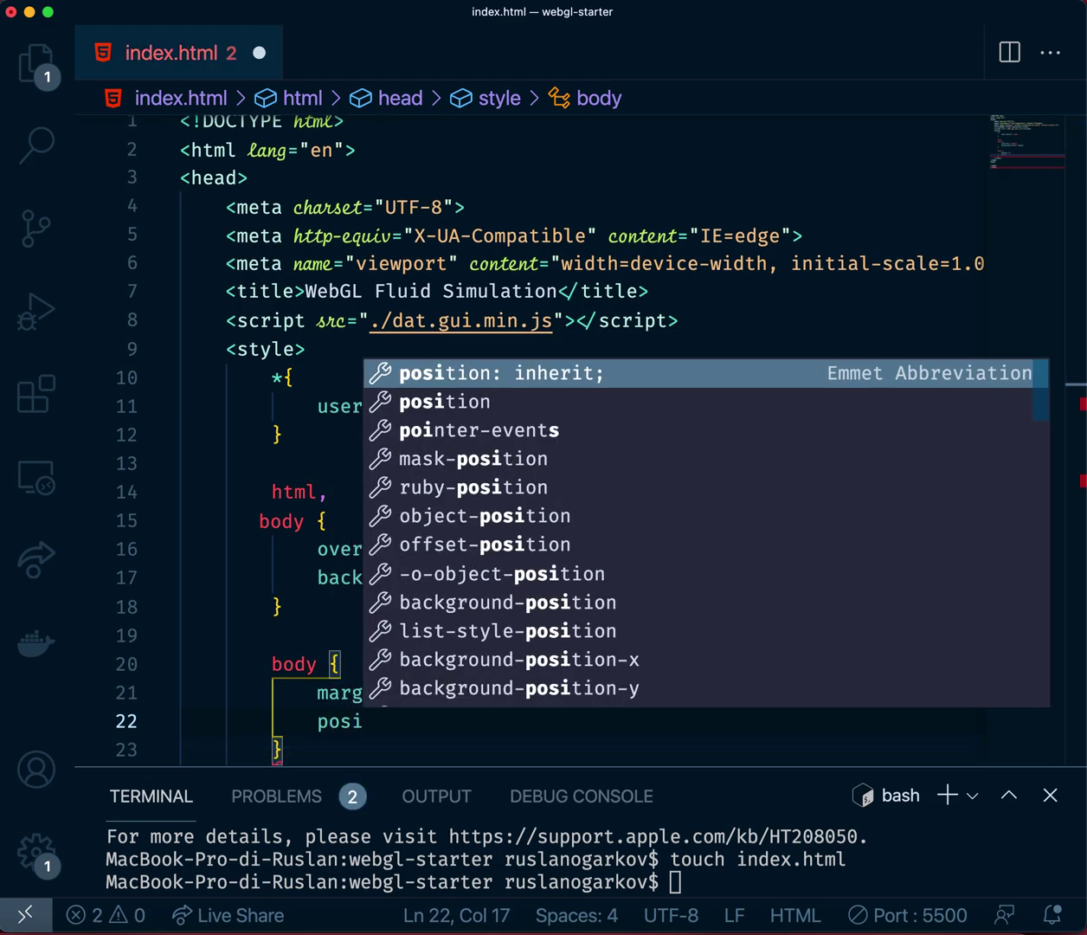
{"action": "key", "text": "Down"}
{"action": "key", "text": "Return"}
{"action": "type", "text": "fi;"}
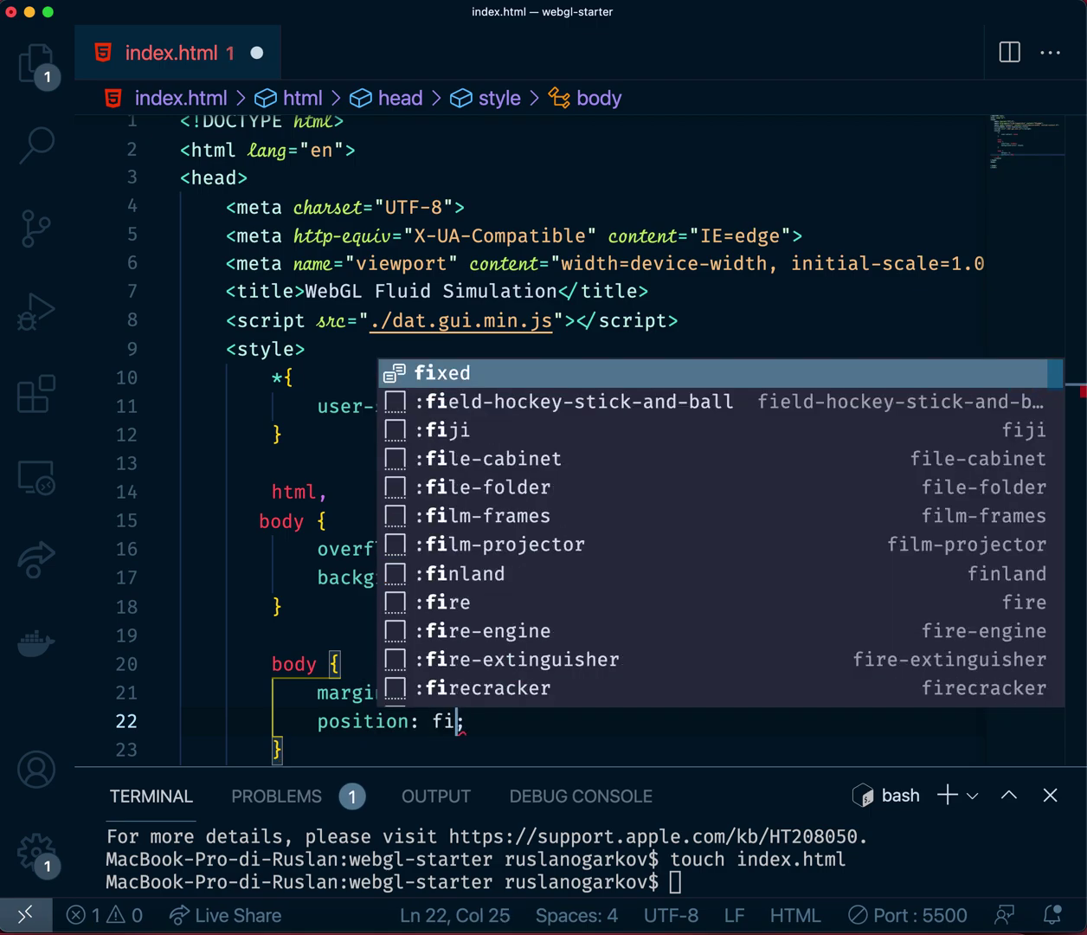
{"action": "key", "text": "Return"}
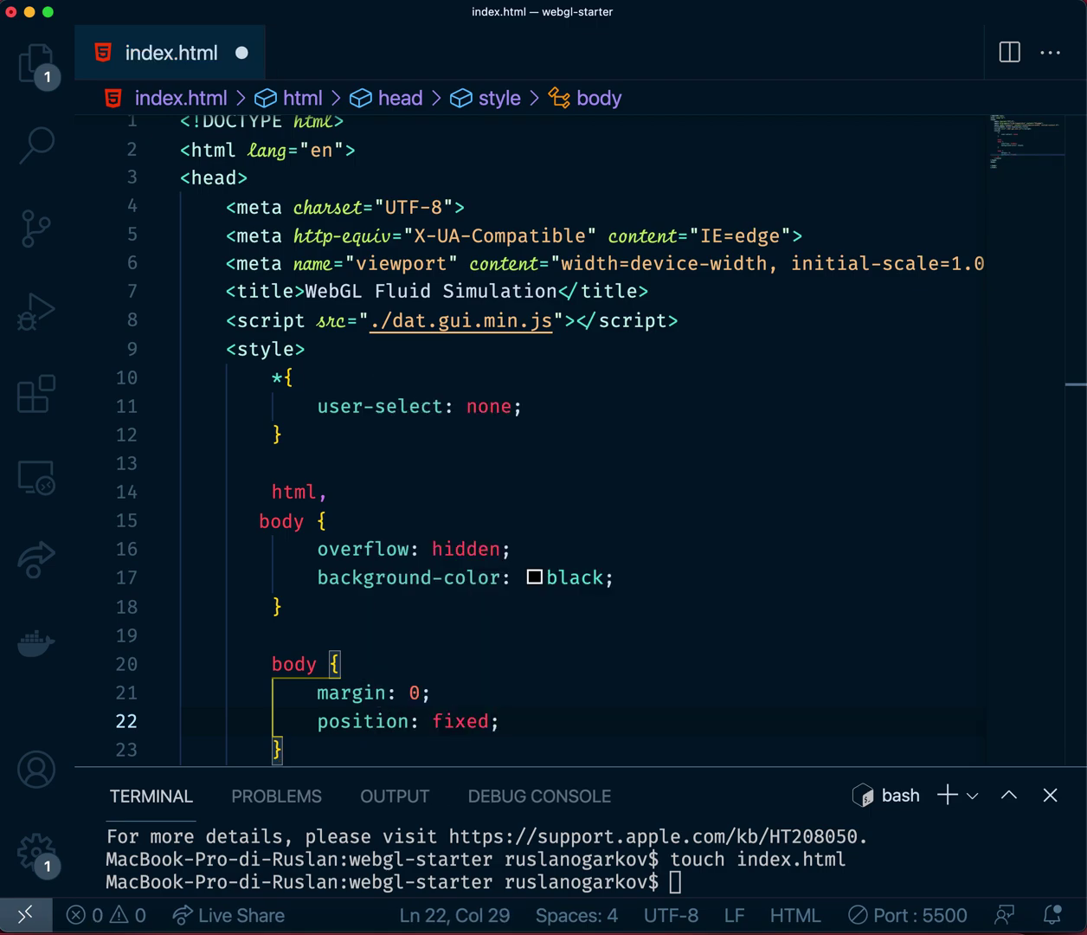
Add width: 100% and height: 100% to the body rule
{"action": "key", "text": "Return"}
{"action": "type", "text": "wid"}
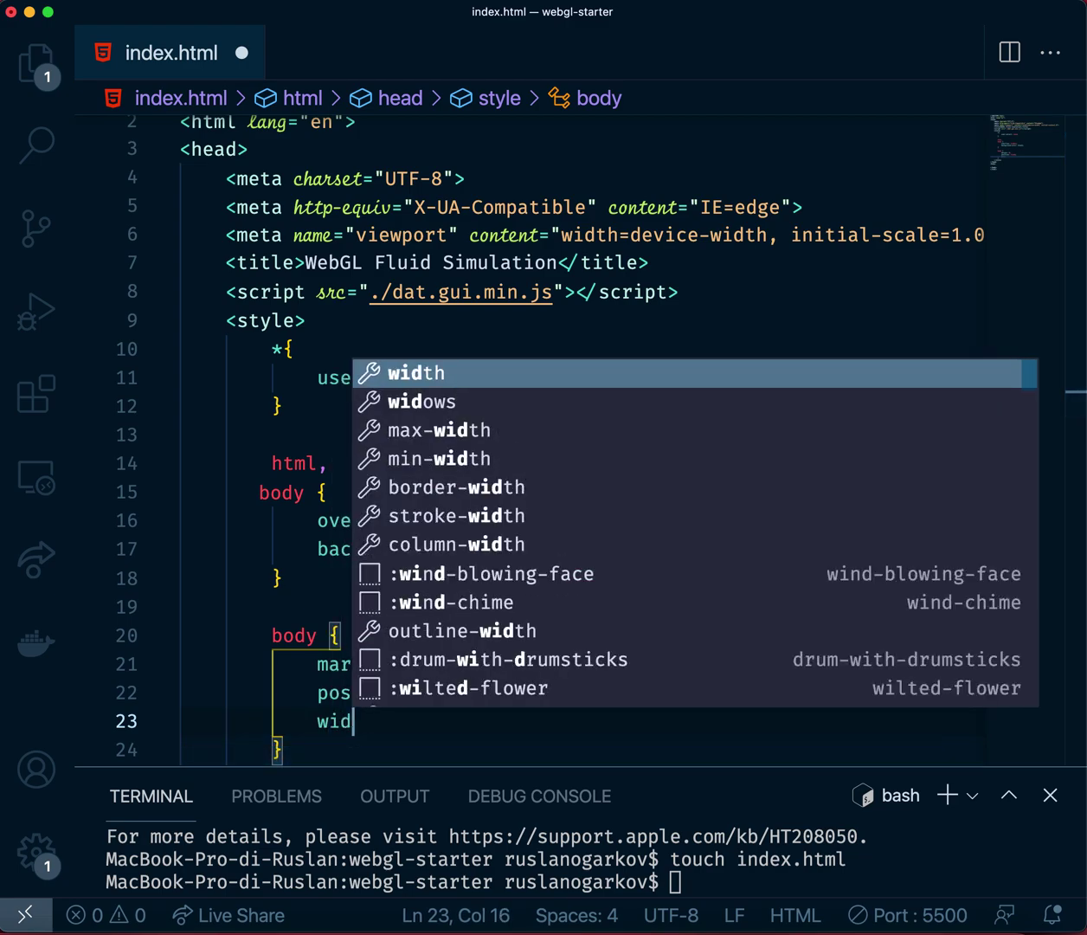
{"action": "type", "text": "th"}
{"action": "key", "text": "Return"}
{"action": "type", "text": "100"}
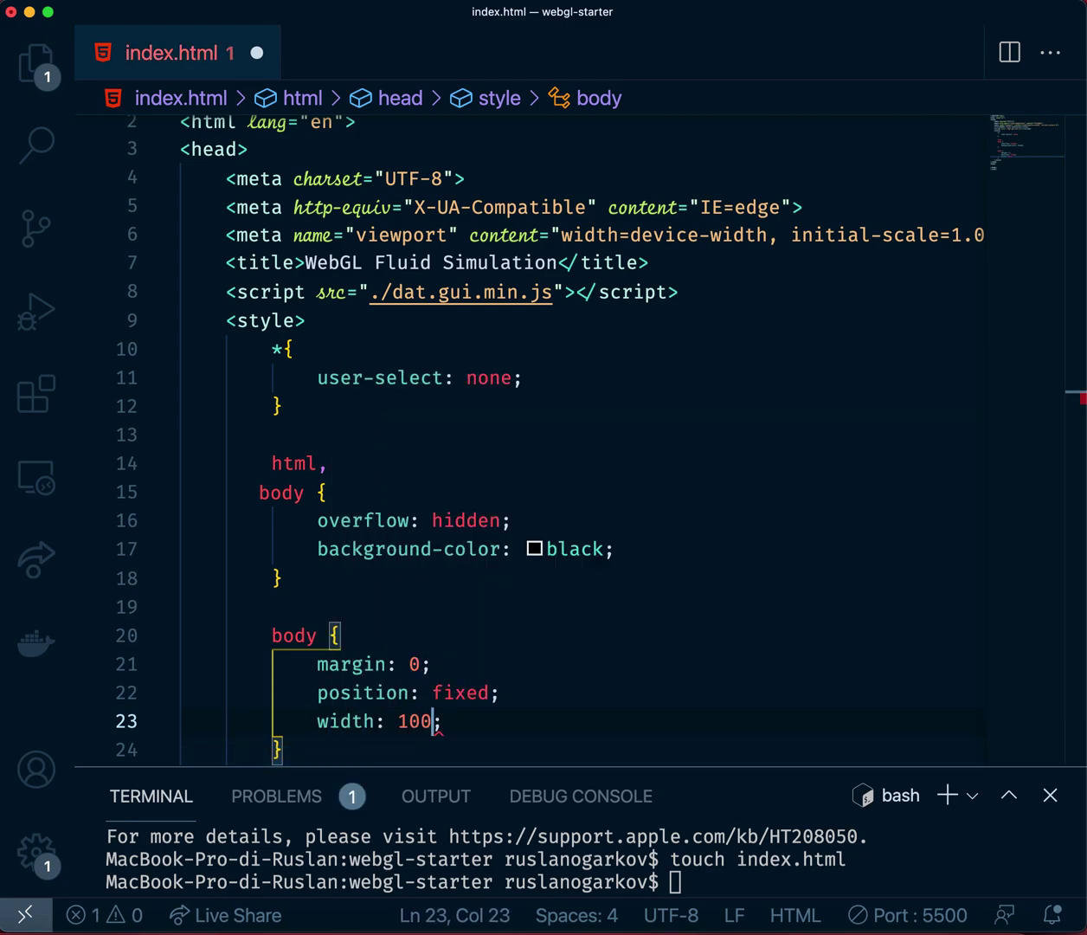
{"action": "type", "text": "%"}
{"action": "key", "text": "End"}
{"action": "key", "text": "Return"}
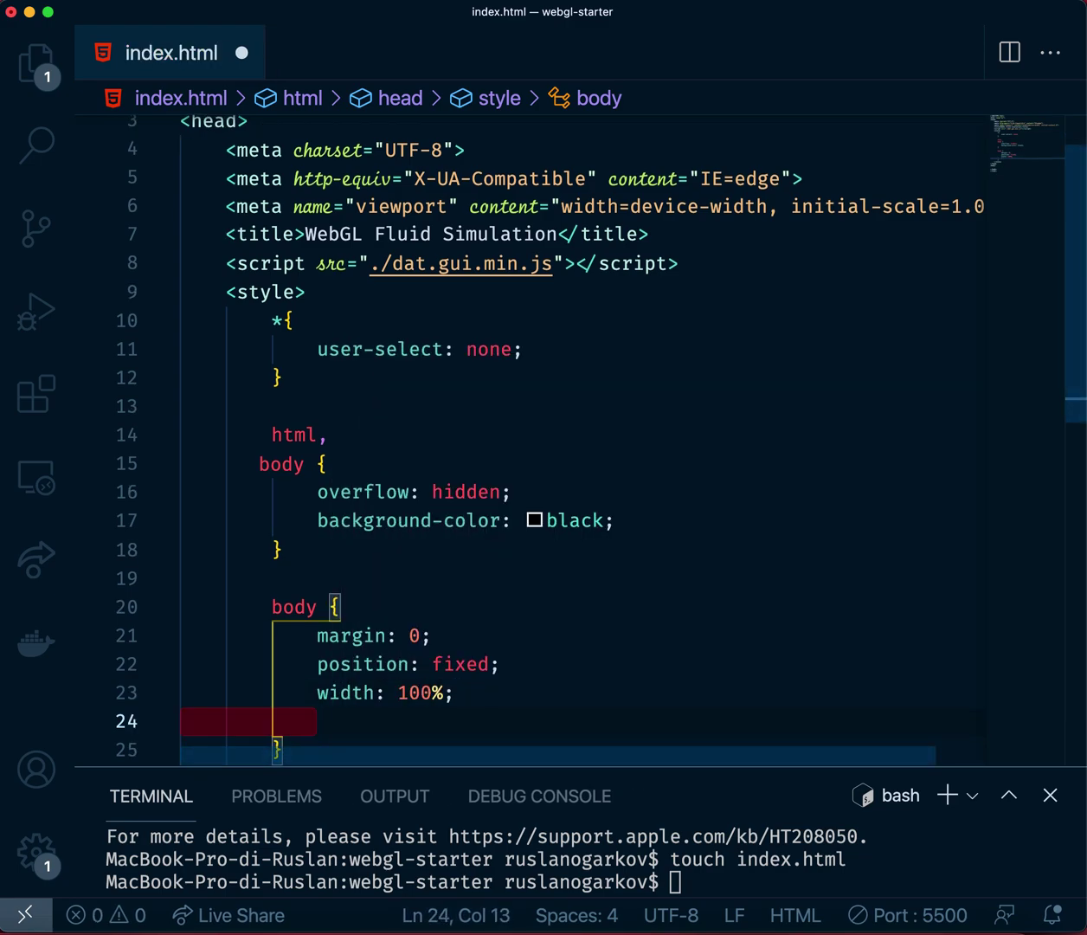
{"action": "type", "text": "height"}
{"action": "key", "text": "Return"}
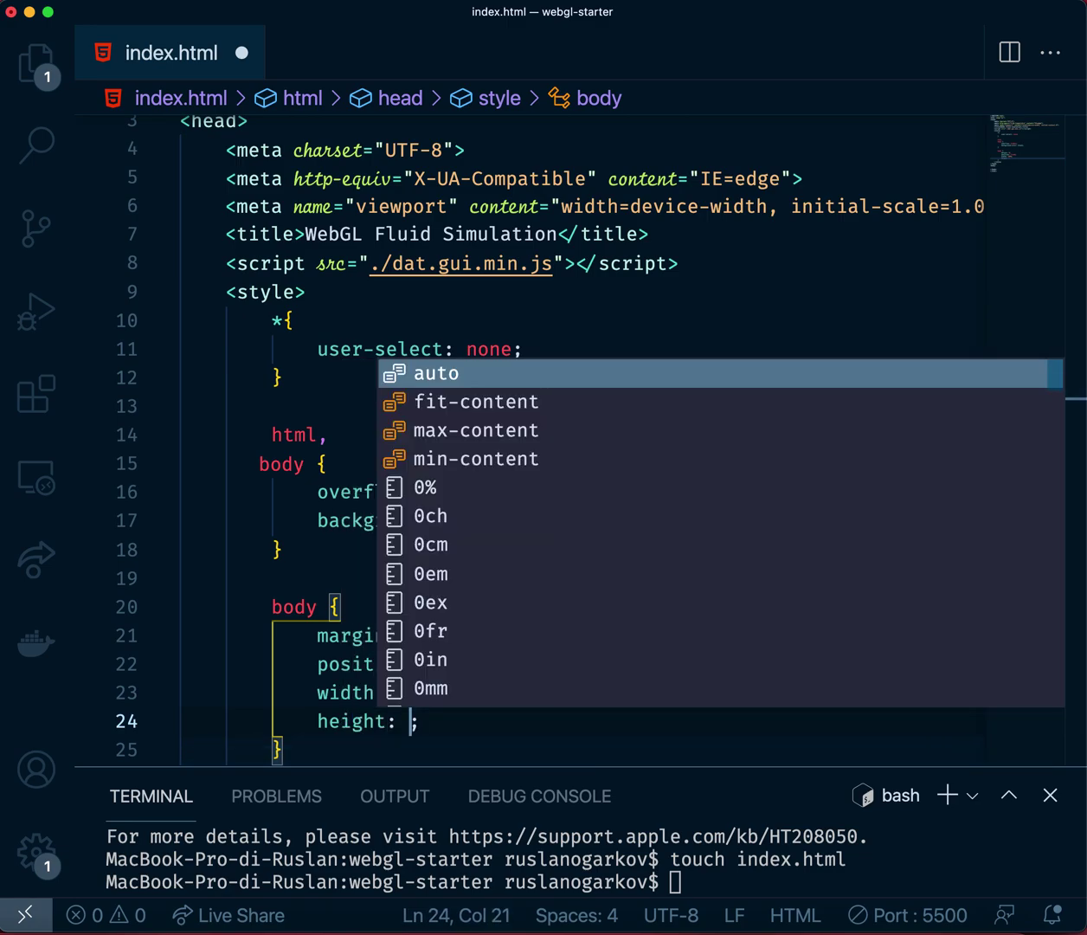
{"action": "type", "text": "100%"}
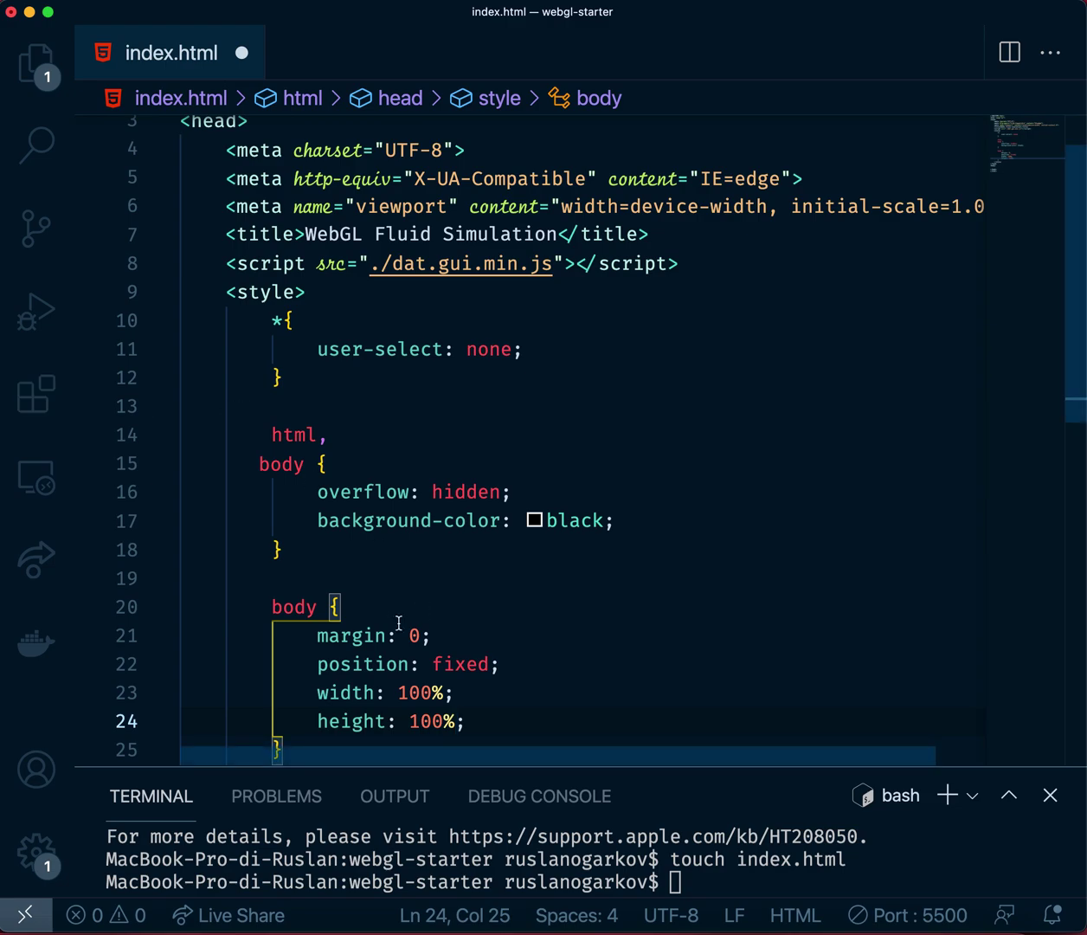
{"action": "scroll", "coordinate": [395, 624], "scroll_direction": "down", "scroll_amount": 3}
{"action": "left_click", "coordinate": [328, 579]}
Insert blank lines and an open .dg.ac { } rule under the body rule
{"action": "key", "text": "Return"}
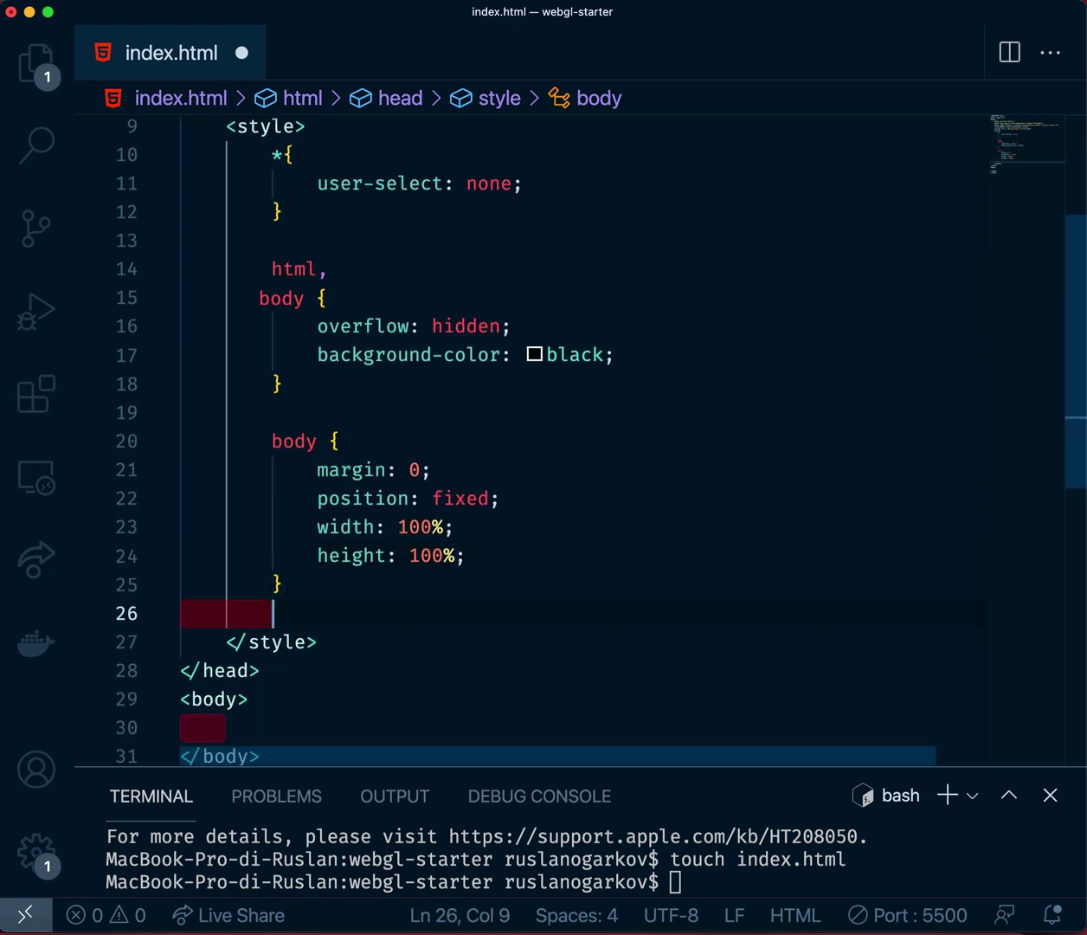
{"action": "key", "text": "Return"}
{"action": "type", "text": "."}
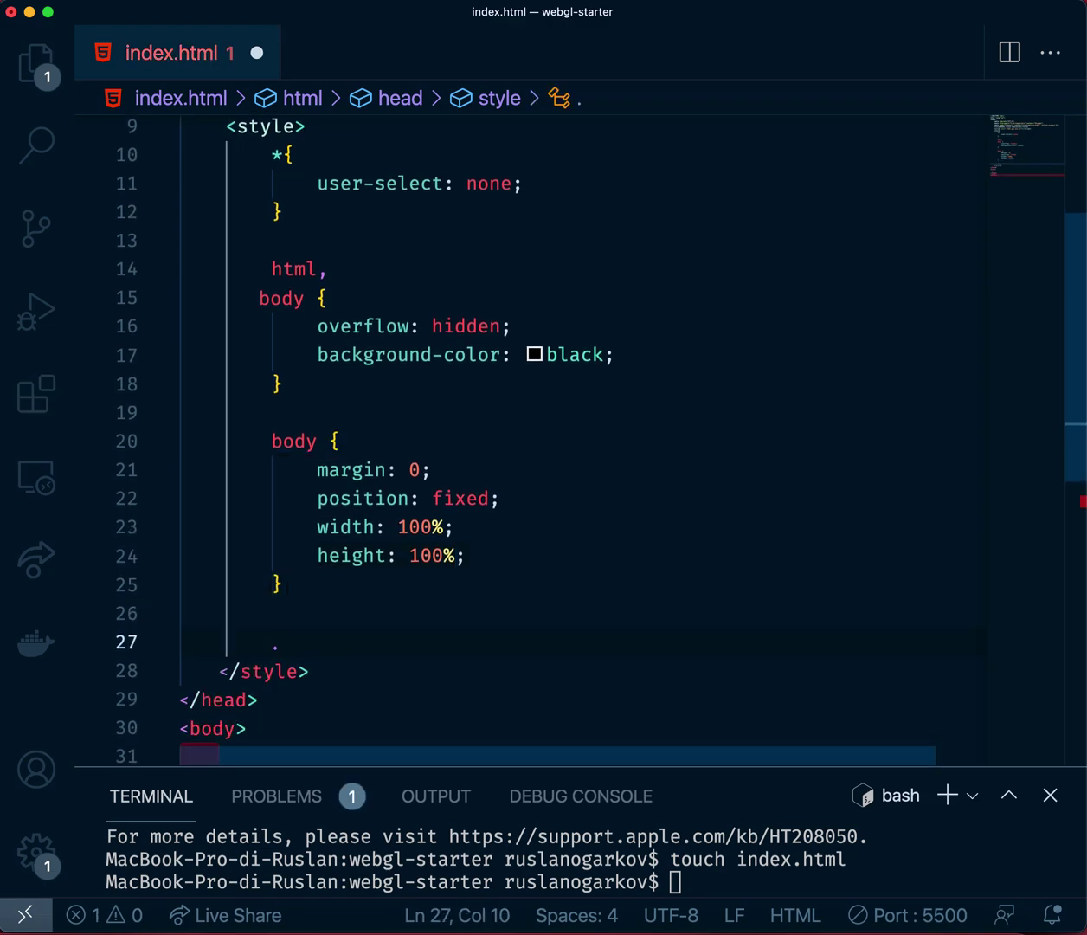
{"action": "type", "text": "dg."}
{"action": "type", "text": "ac {"}
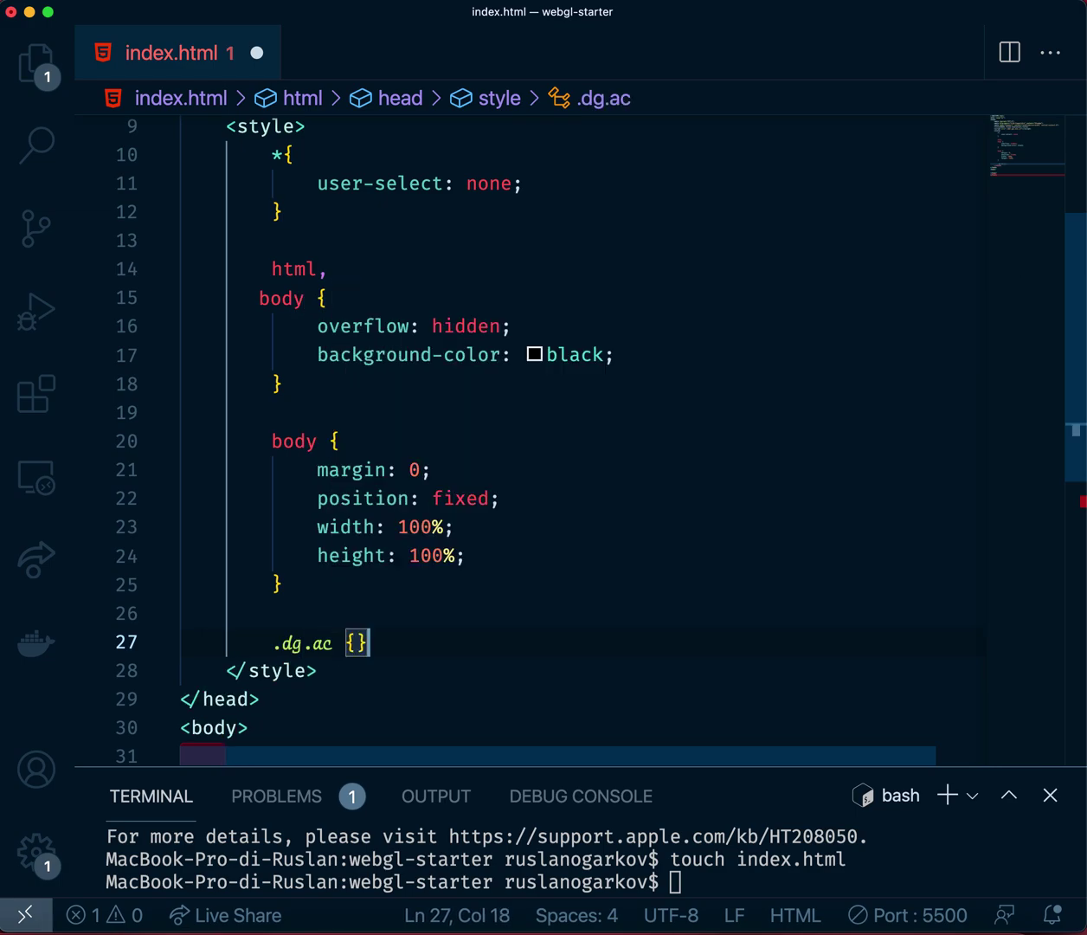
{"action": "key", "text": "Return"}
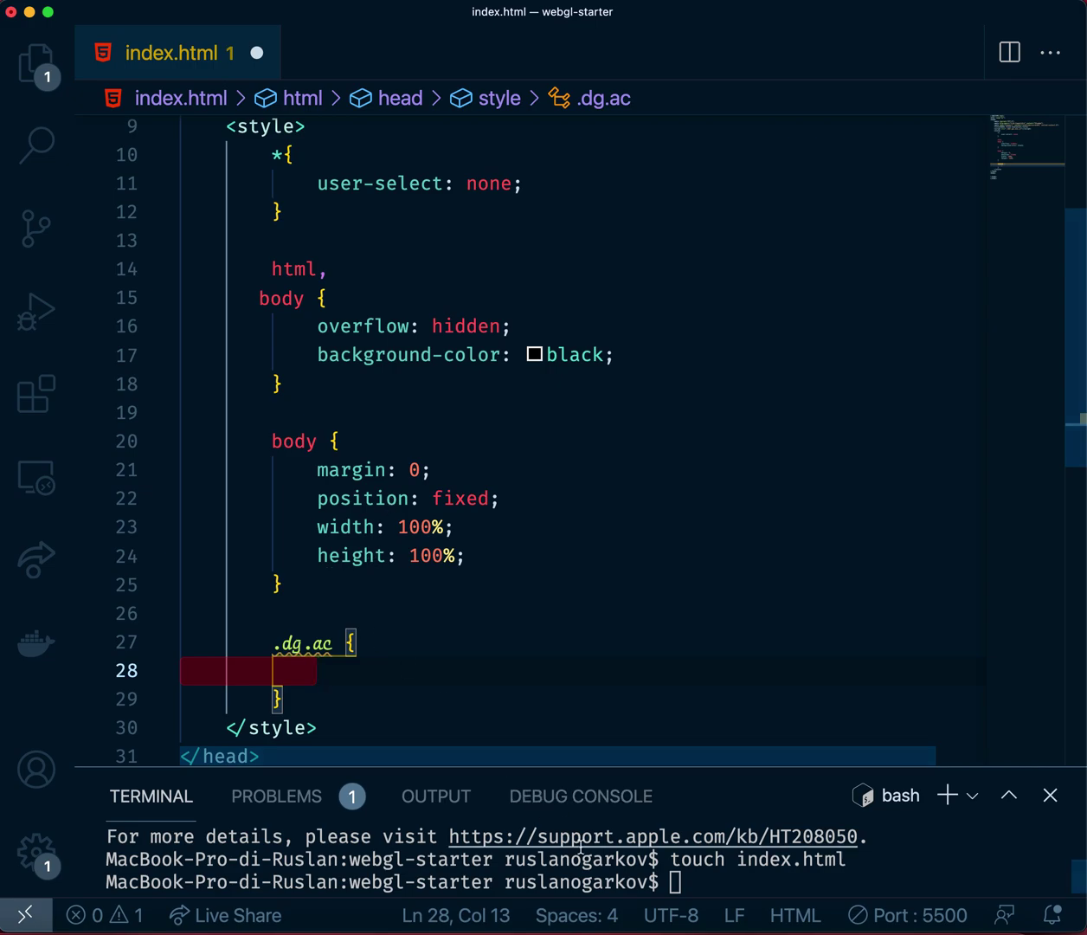
Check the live WebGL Fluid Simulation page in Chrome, then return to VS Code
{"action": "left_click", "coordinate": [638, 930]}
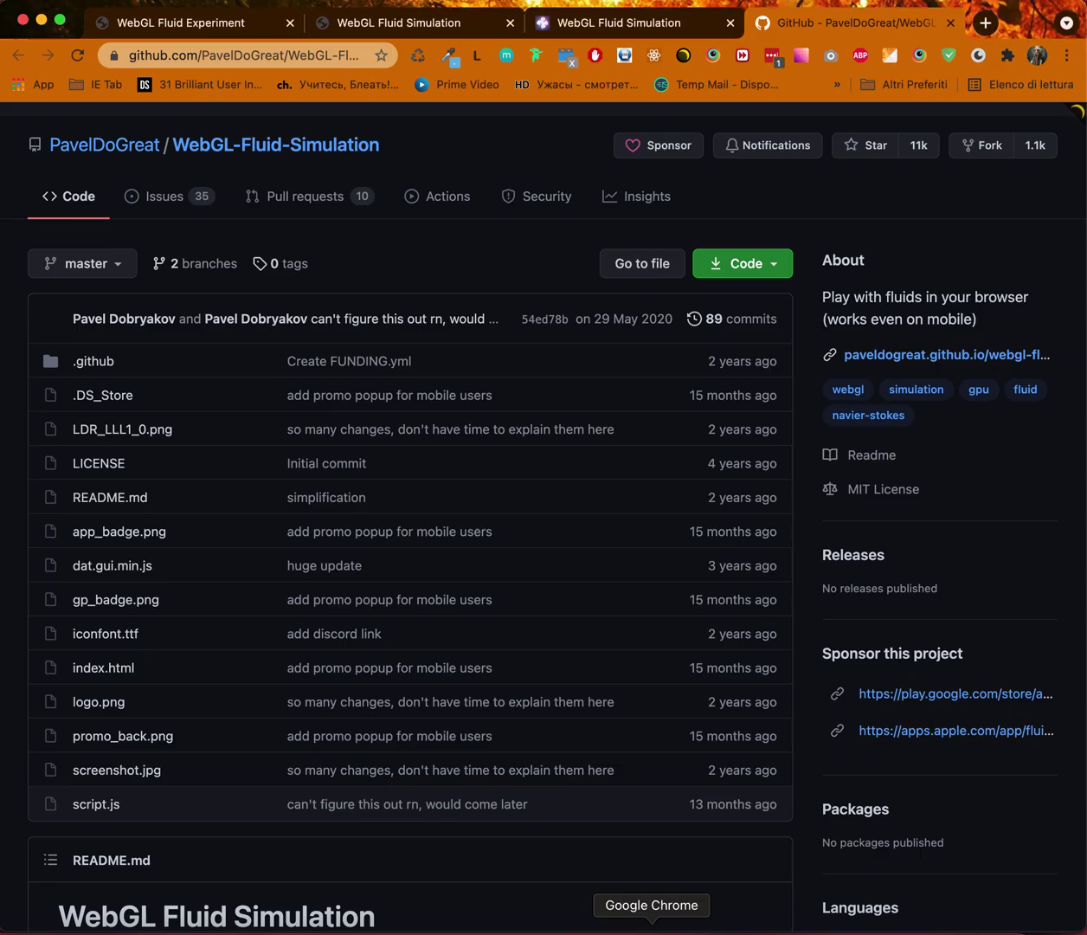
{"action": "left_click", "coordinate": [607, 23]}
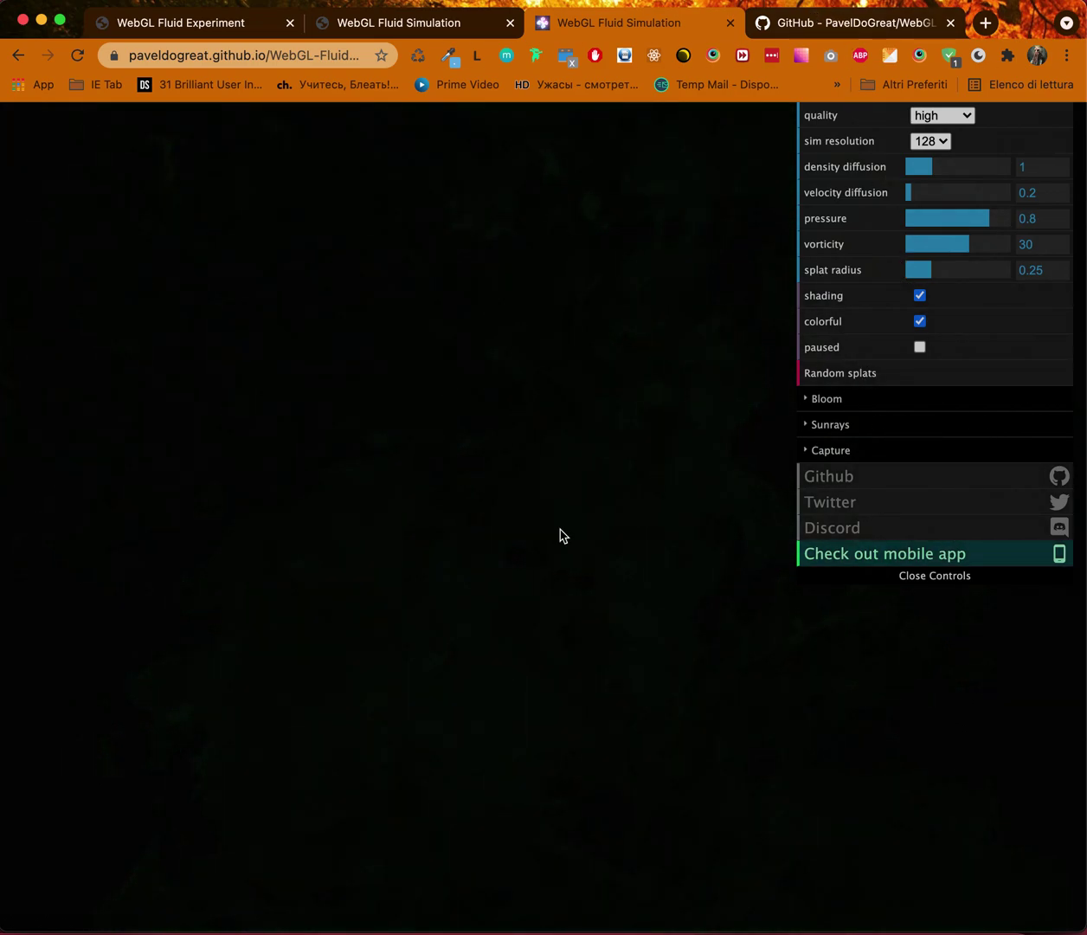
{"action": "left_click", "coordinate": [20, 926]}
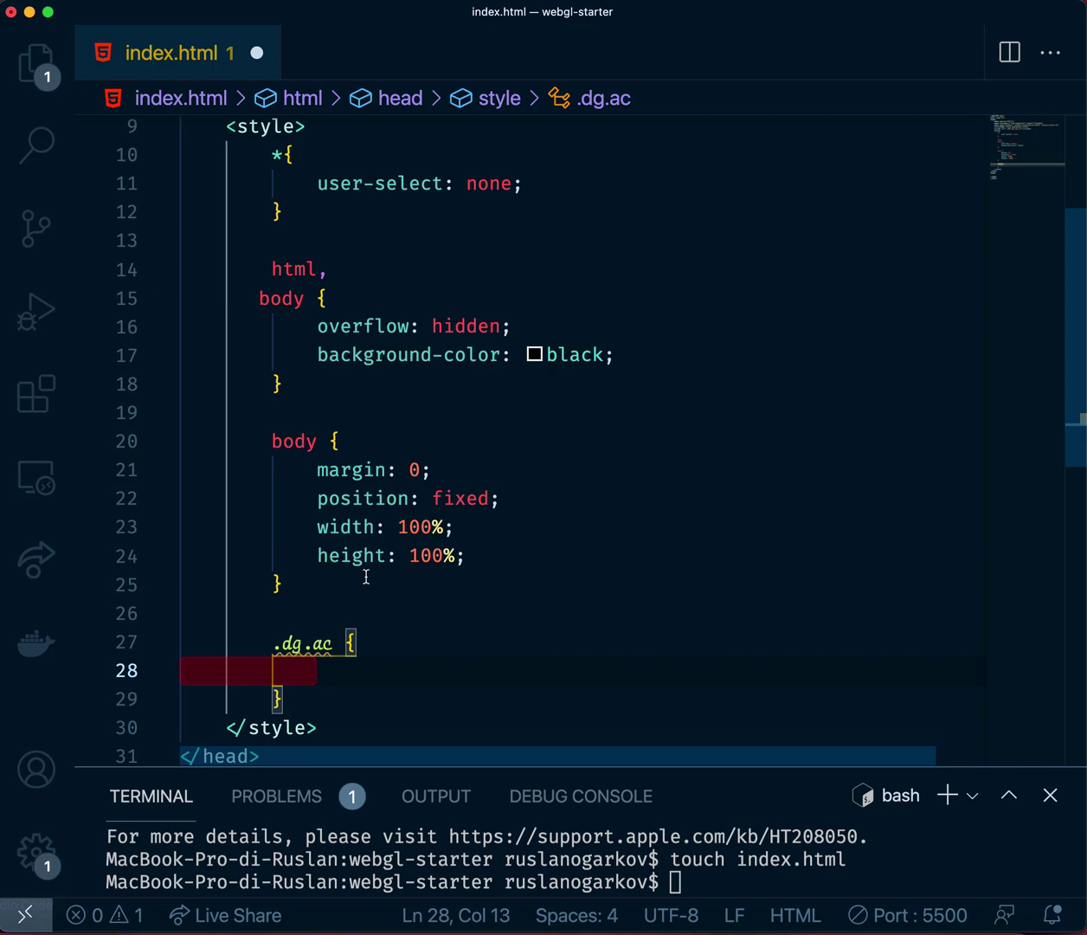
Hide the .dg.ac element with display: none and add blank lines below the rule
{"action": "mouse_move", "coordinate": [270, 639]}
{"action": "left_mouse_down"}
{"action": "mouse_move", "coordinate": [308, 671]}
{"action": "mouse_move", "coordinate": [311, 688]}
{"action": "left_mouse_up"}
{"action": "left_click", "coordinate": [323, 643]}
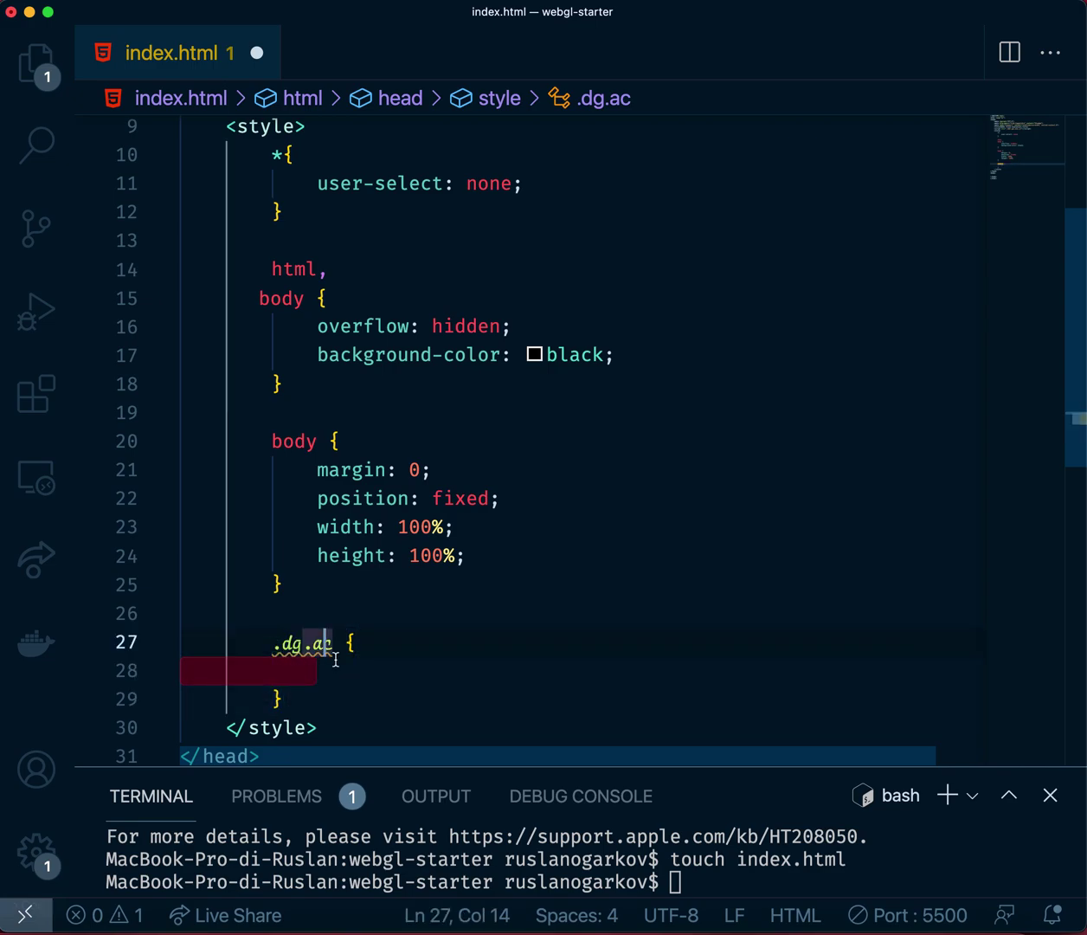
{"action": "left_click", "coordinate": [316, 672]}
{"action": "type", "text": "displa"}
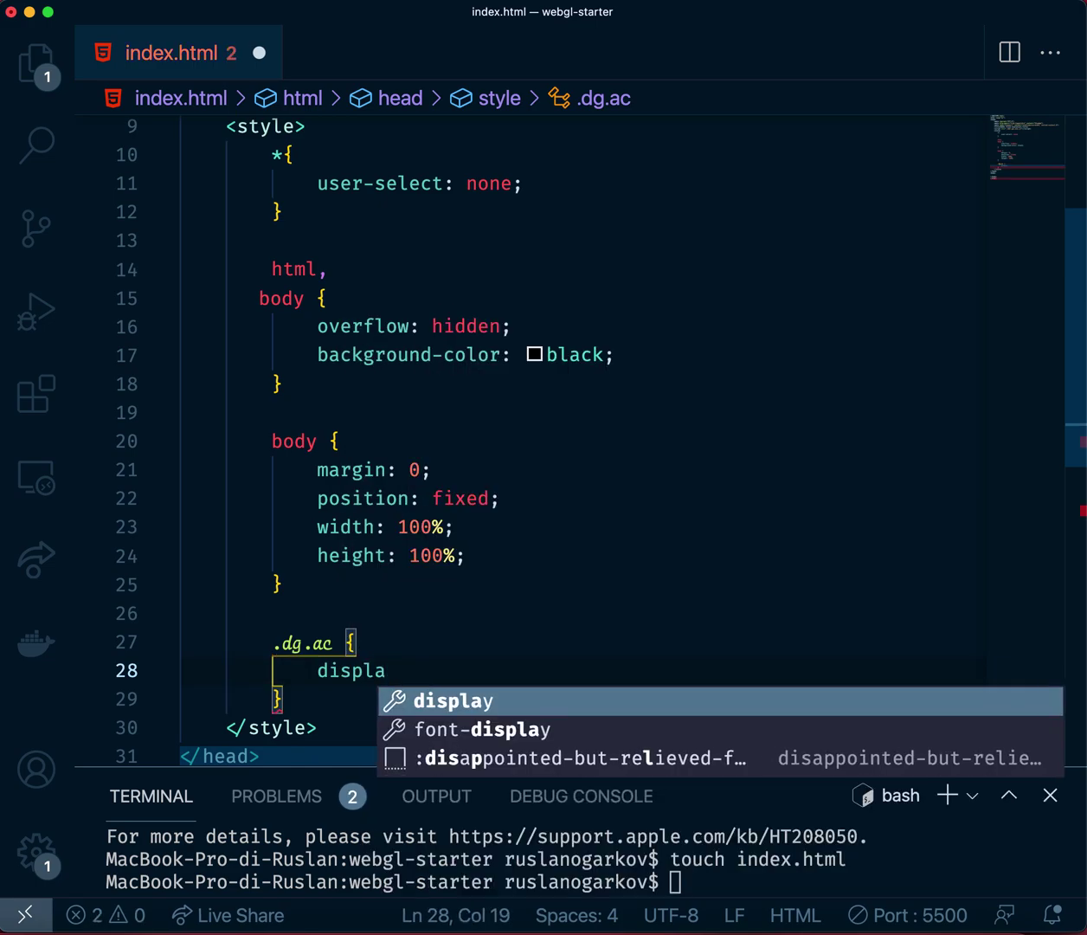
{"action": "key", "text": "Return"}
{"action": "type", "text": "none;"}
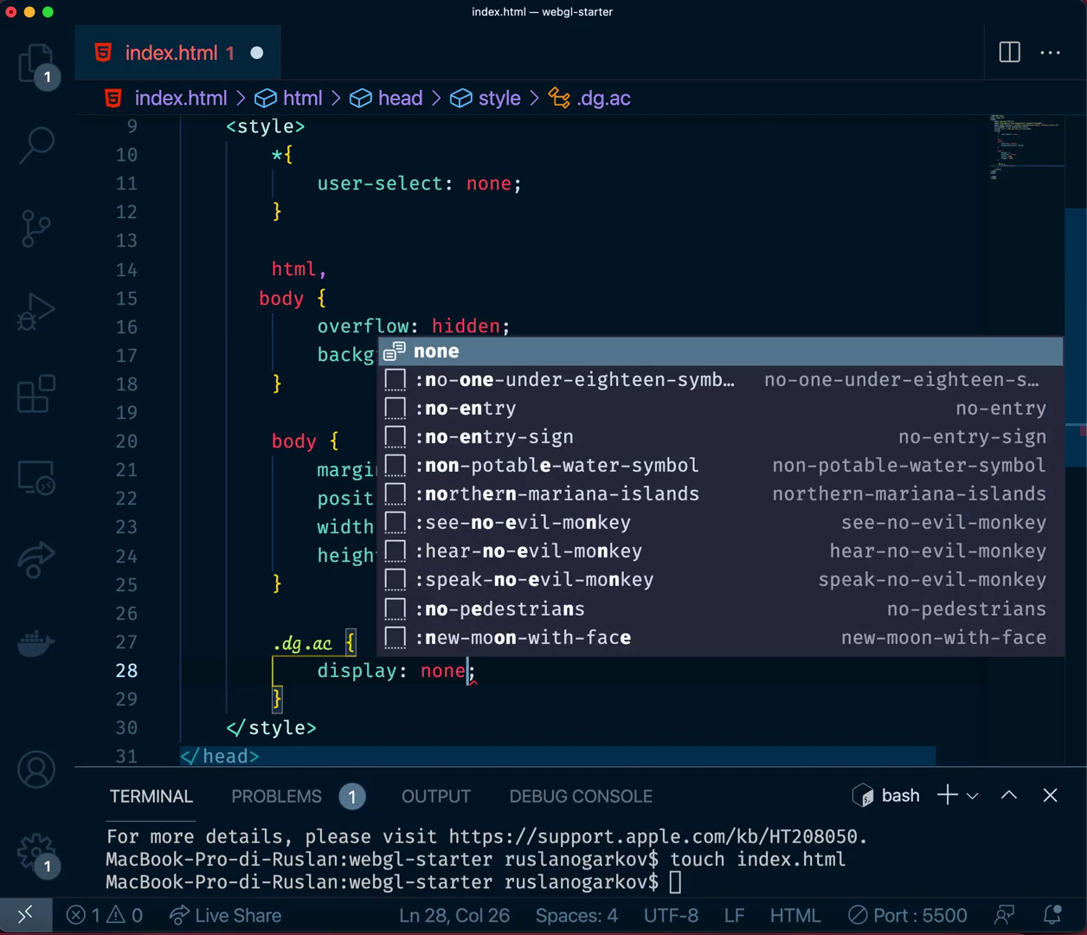
{"action": "left_click", "coordinate": [298, 701]}
{"action": "scroll", "coordinate": [298, 701], "scroll_direction": "down", "scroll_amount": 2}
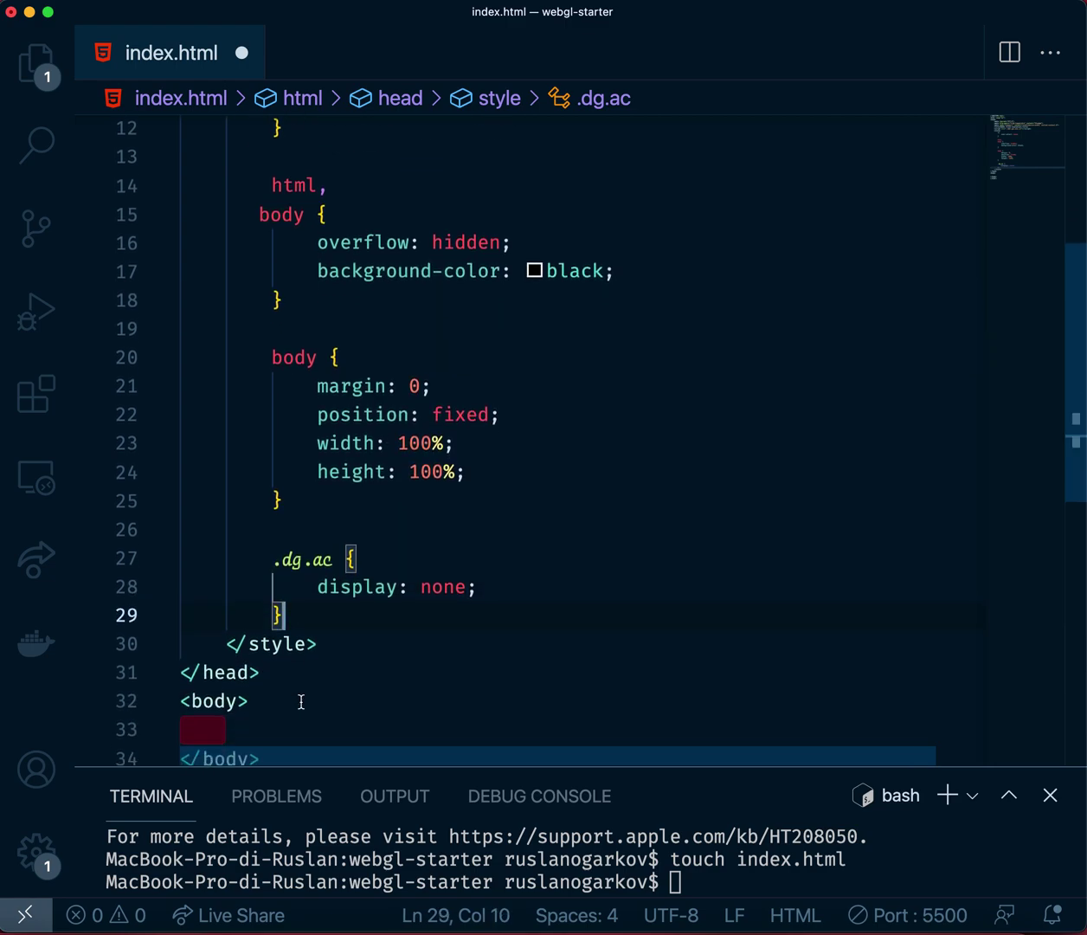
{"action": "key", "text": "Return"}
{"action": "key", "text": "Return"}
{"action": "type", "text": "ca"}
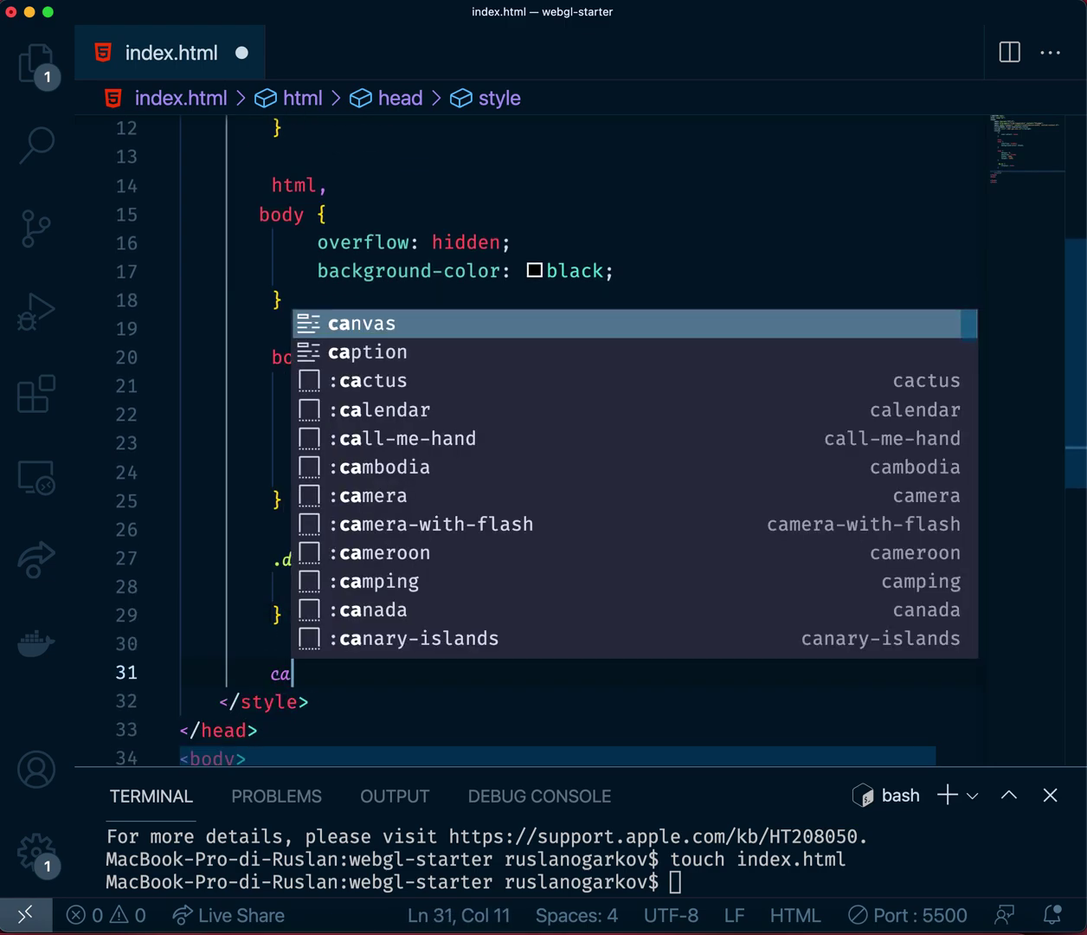
{"action": "type", "text": "nvas"}
Create a canvas rule with the width and height 100% declarations copied from body
{"action": "key", "text": "Escape"}
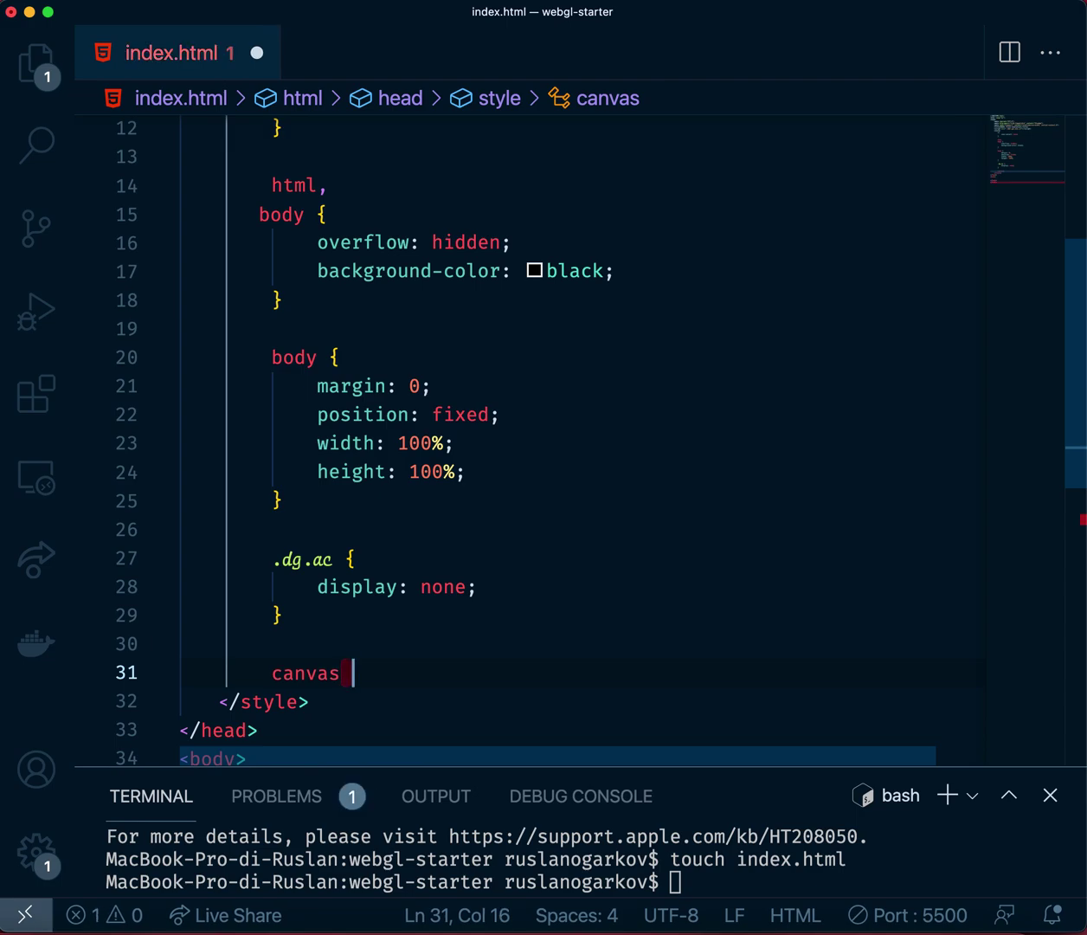
{"action": "type", "text": "{"}
{"action": "key", "text": "Return"}
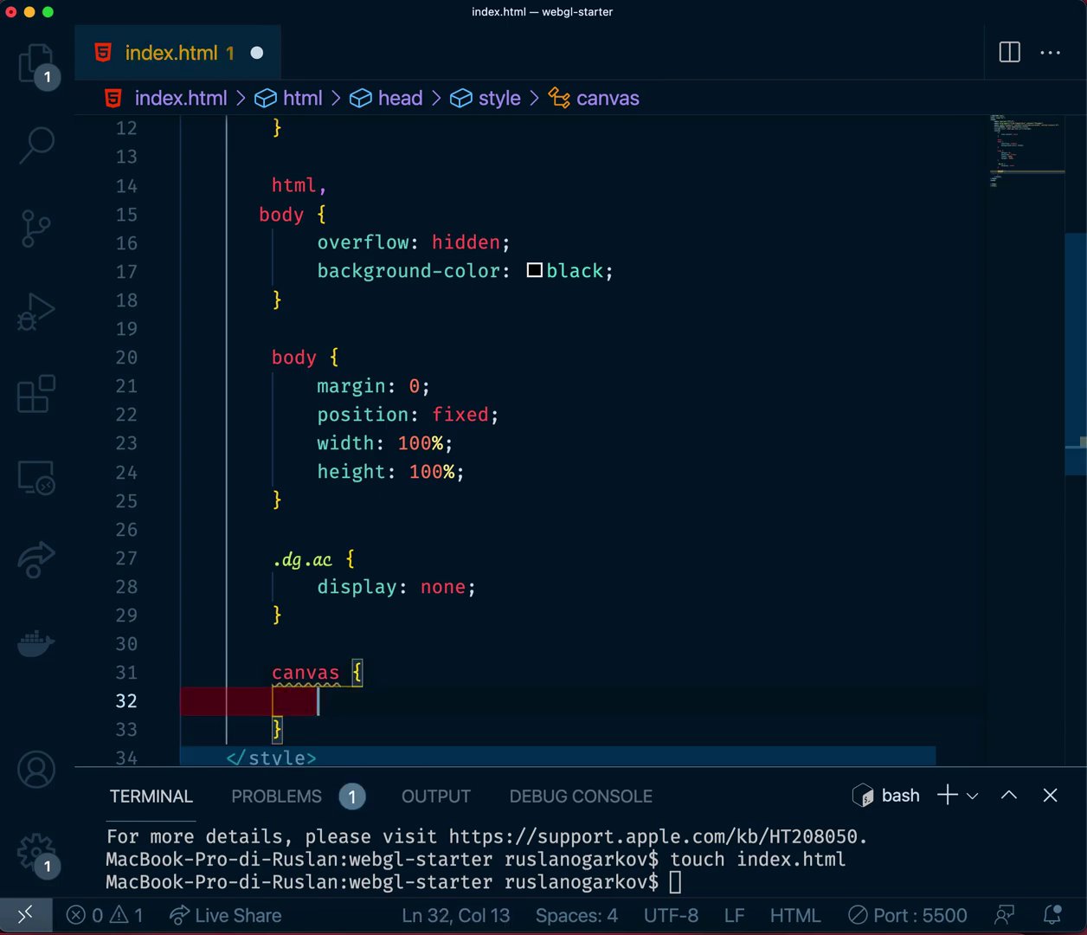
{"action": "left_click_drag", "start_coordinate": [475, 472], "coordinate": [316, 443]}
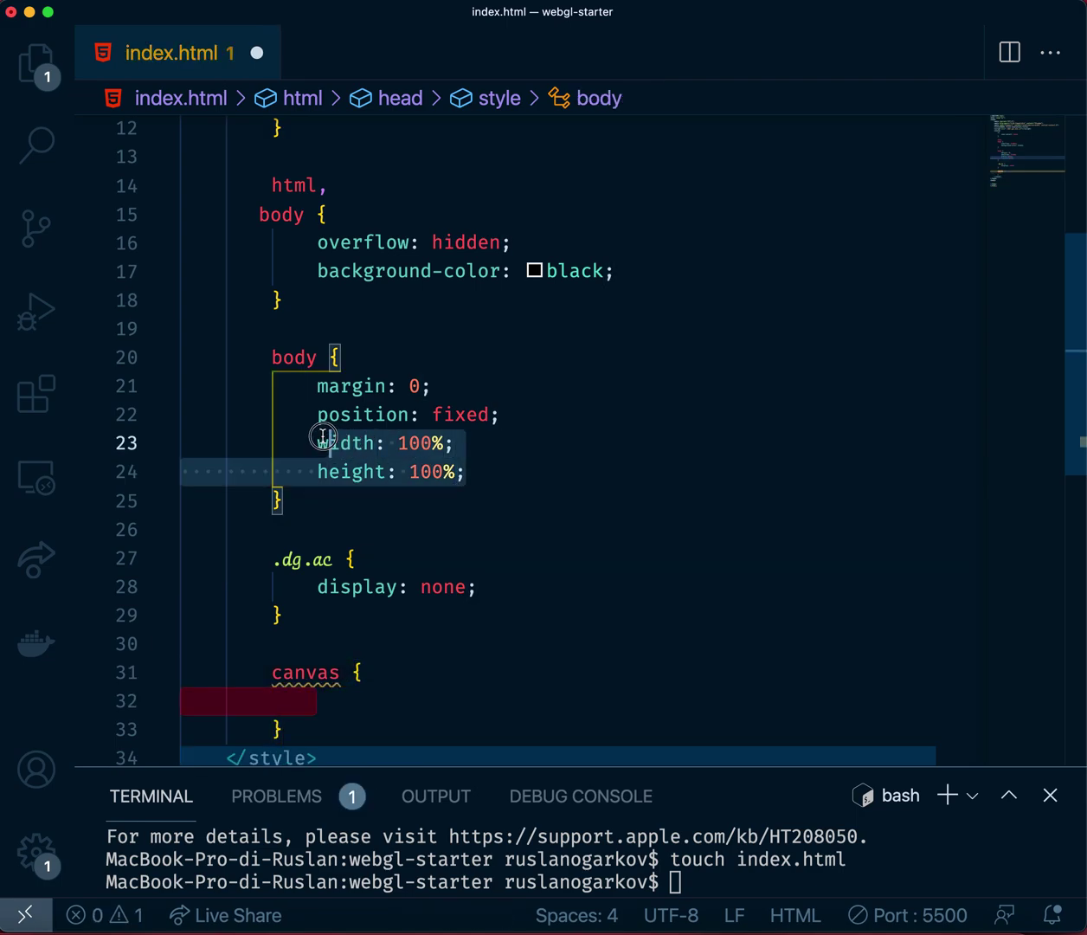
{"action": "key", "text": "super+c"}
{"action": "left_click", "coordinate": [315, 700]}
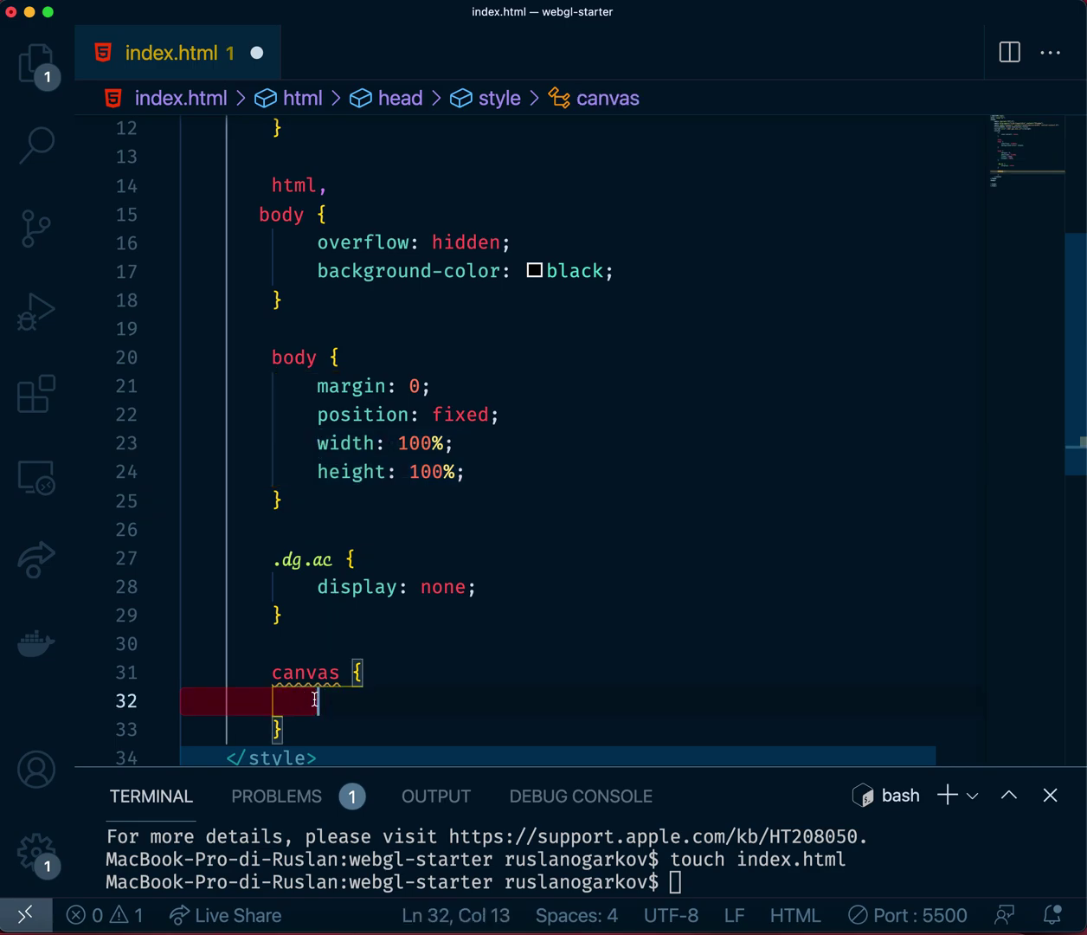
{"action": "key", "text": "super+v"}
{"action": "scroll", "coordinate": [314, 699], "scroll_direction": "down", "scroll_amount": 2}
Save and reformat index.html, then return to the editor below the styles
{"action": "key", "text": "super+s"}
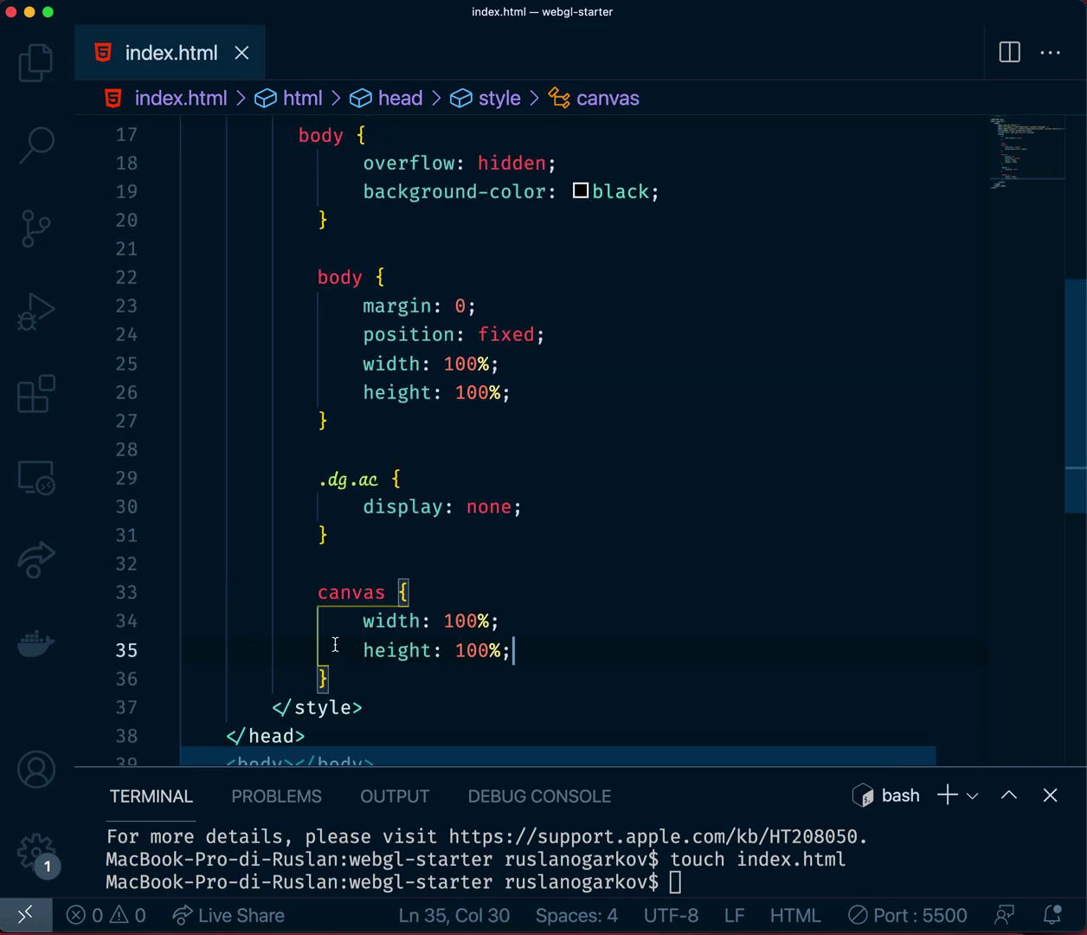
{"action": "scroll", "coordinate": [336, 645], "scroll_direction": "down", "scroll_amount": 3}
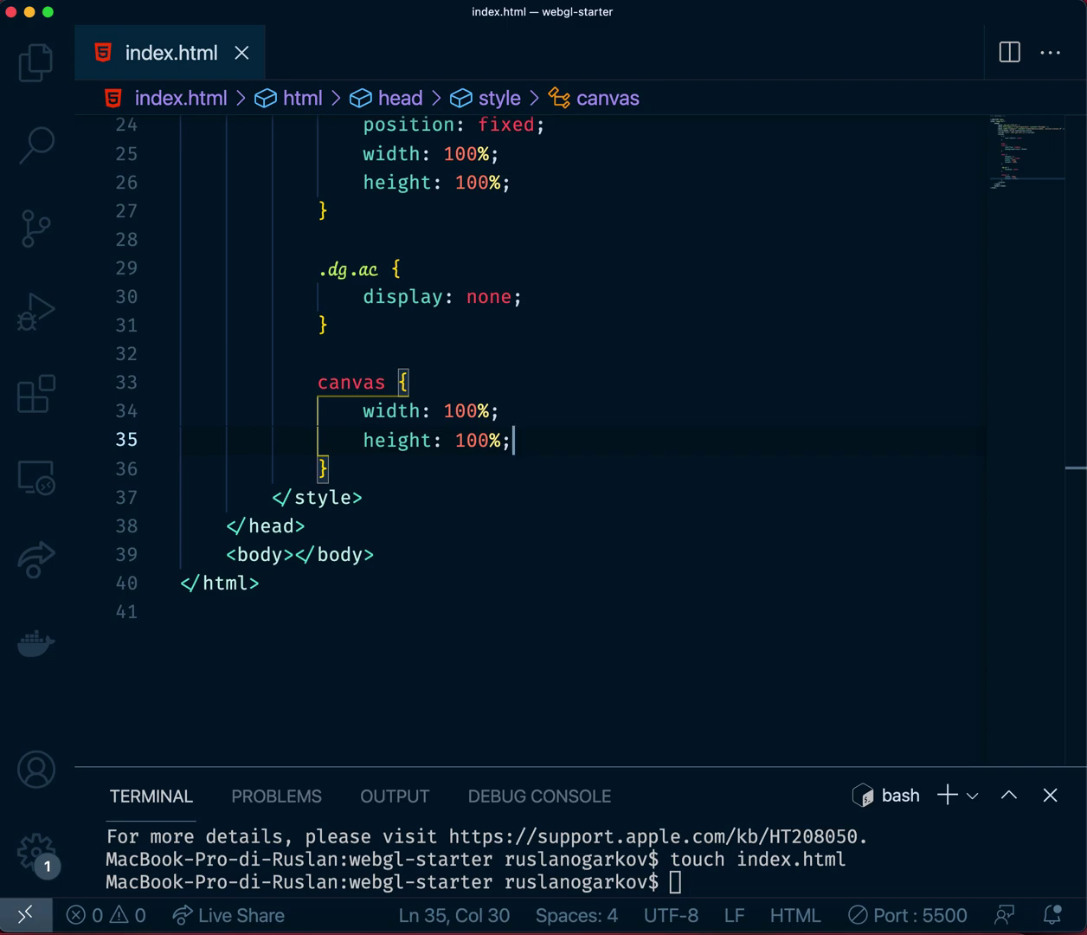
{"action": "key", "text": "super+Tab"}
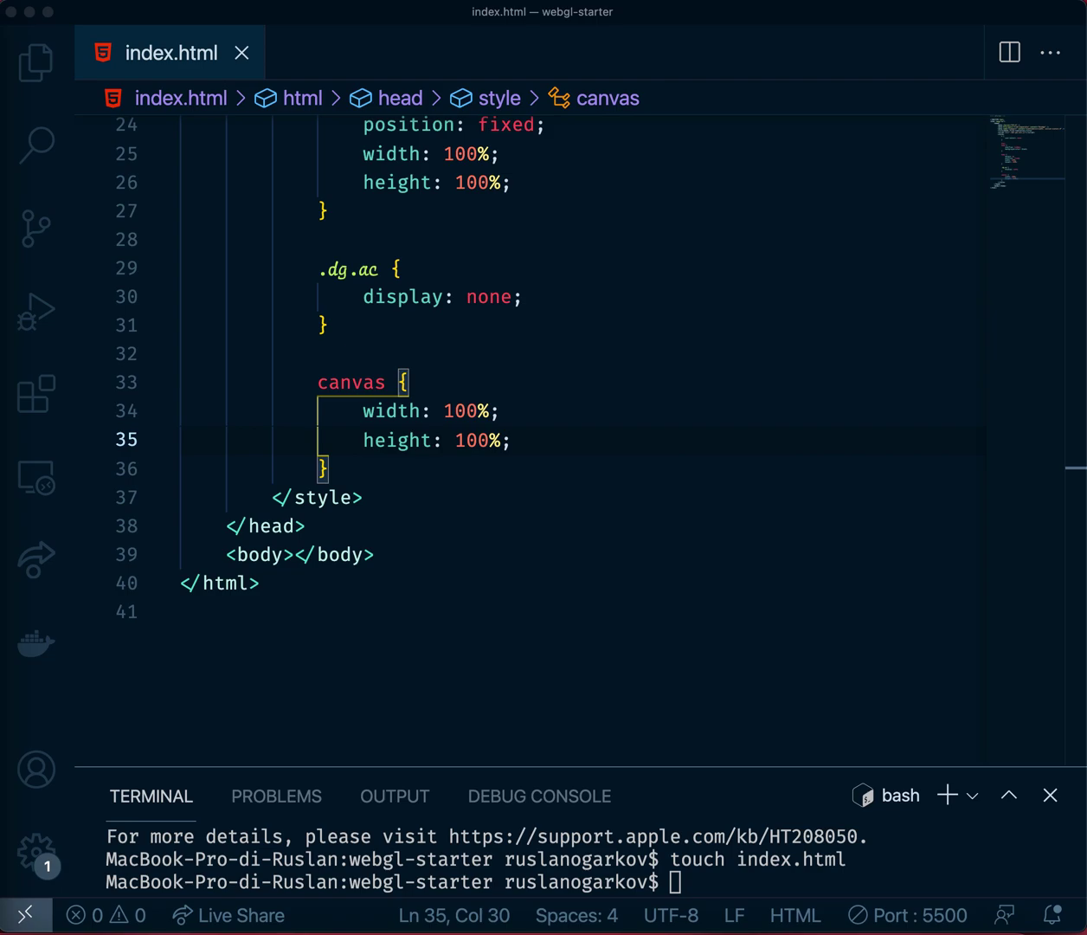
{"action": "left_click", "coordinate": [396, 498]}
Paste the Google Analytics script block after </style> and indent it
{"action": "key", "text": "Return"}
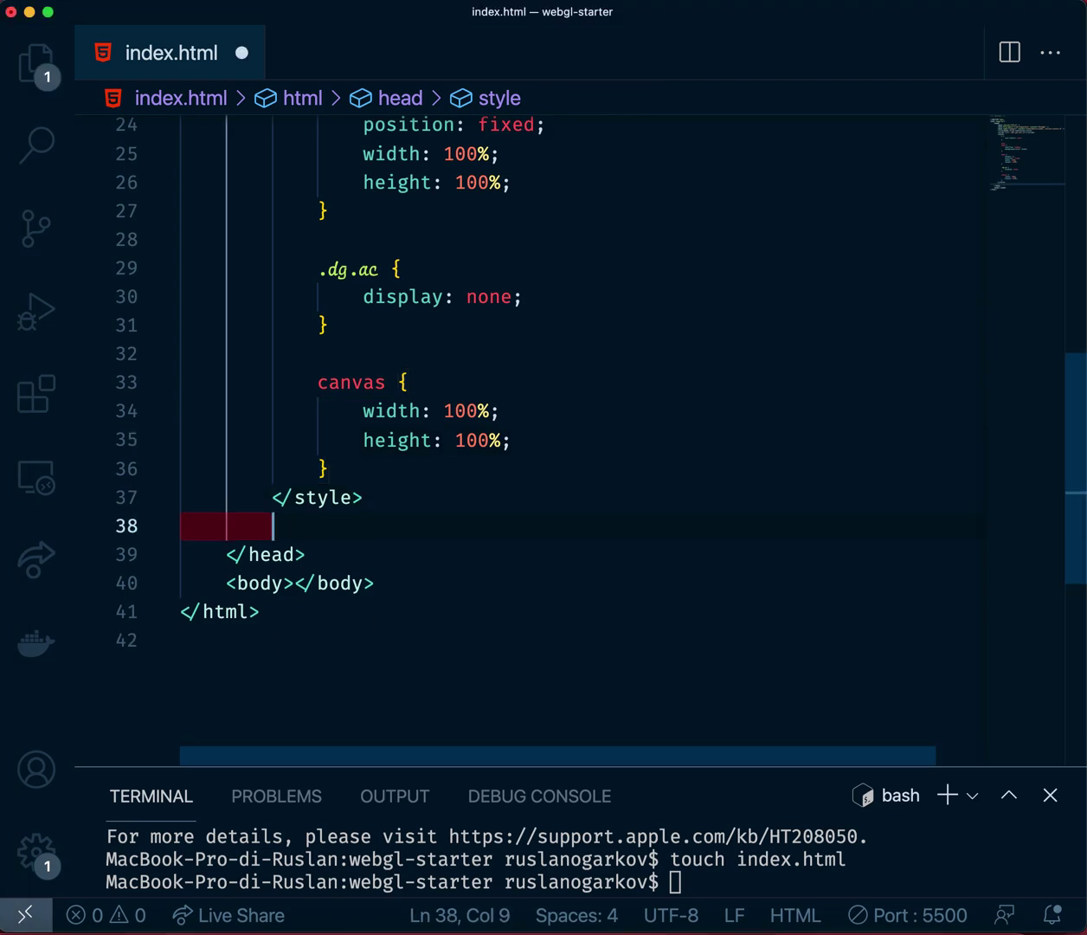
{"action": "key", "text": "Return"}
{"action": "key", "text": "super+v"}
{"action": "scroll", "coordinate": [327, 645], "scroll_direction": "down", "scroll_amount": 3}
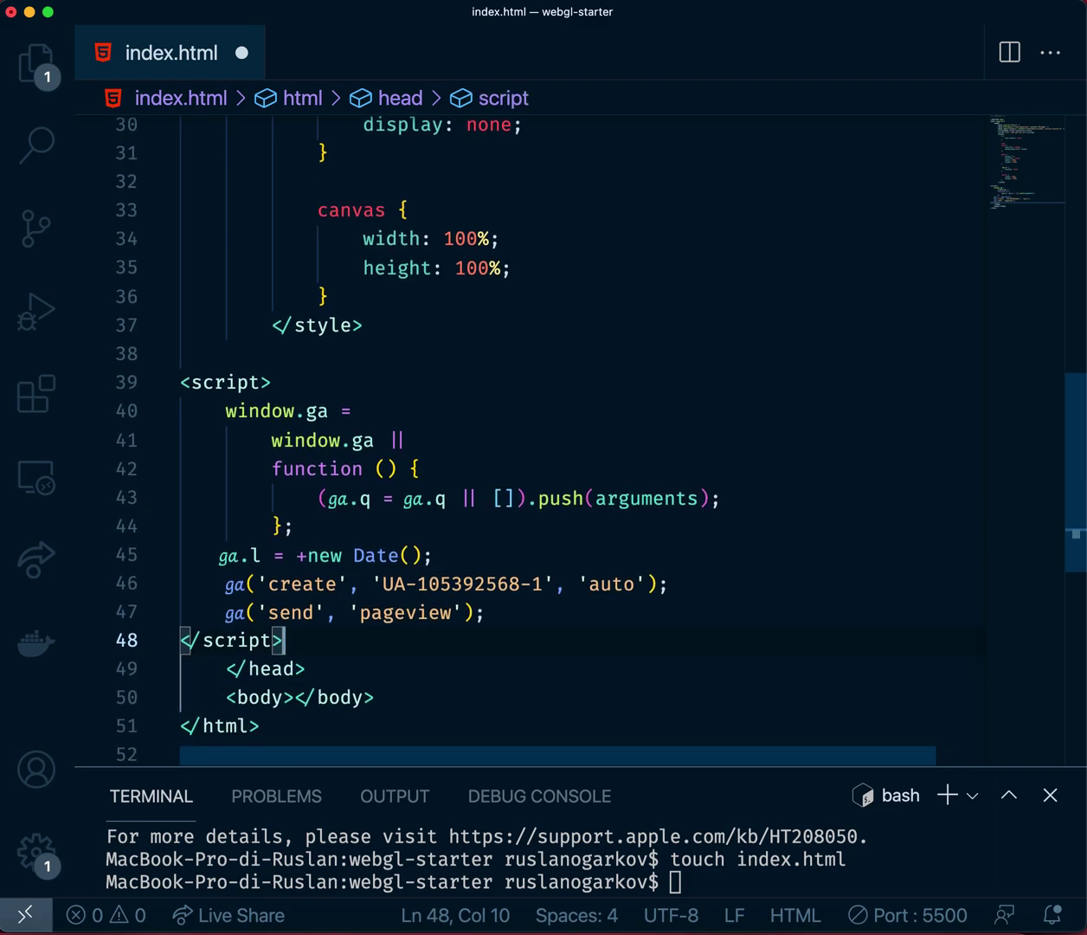
{"action": "left_click", "coordinate": [186, 372], "text": "shift"}
{"action": "left_click_drag", "start_coordinate": [186, 373], "coordinate": [373, 639]}
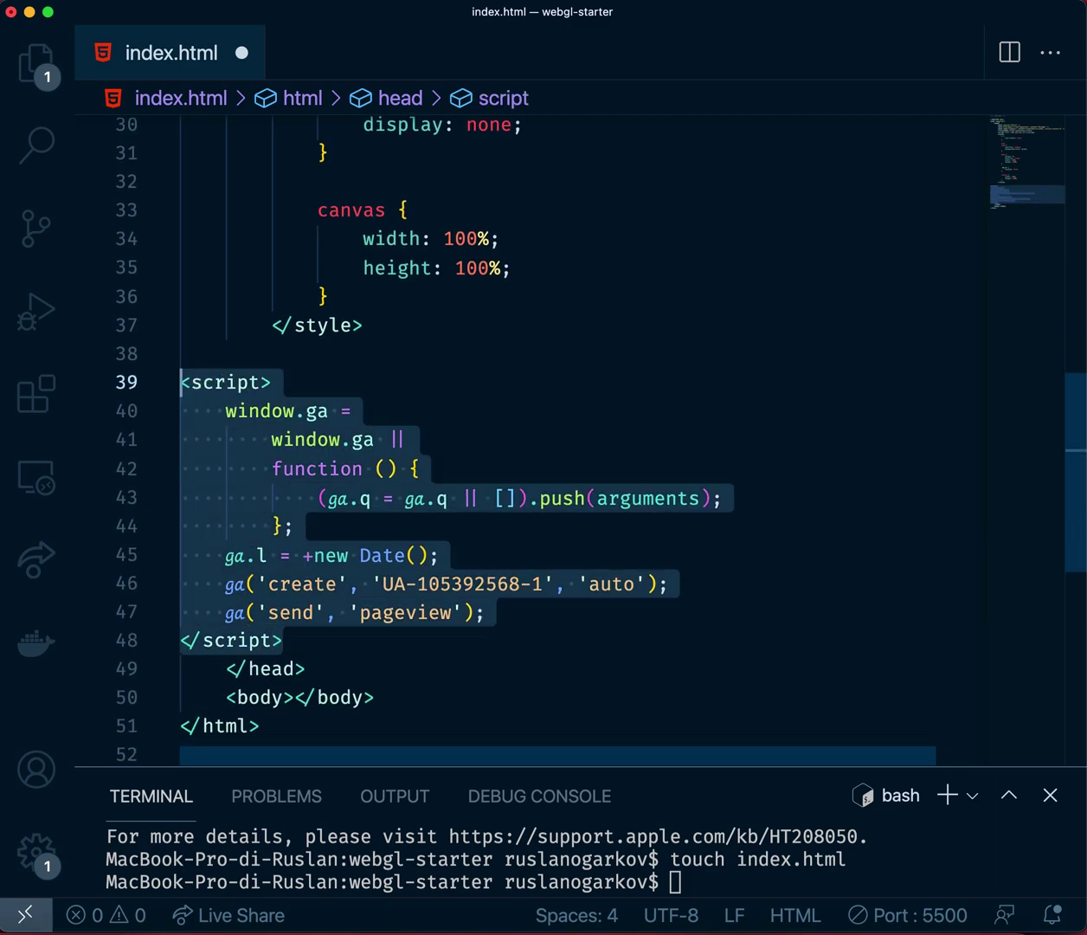
{"action": "key", "text": "Tab"}
{"action": "key", "text": "Tab"}
Add a blank line after the closing script tag and move to the body tags
{"action": "left_click", "coordinate": [373, 640]}
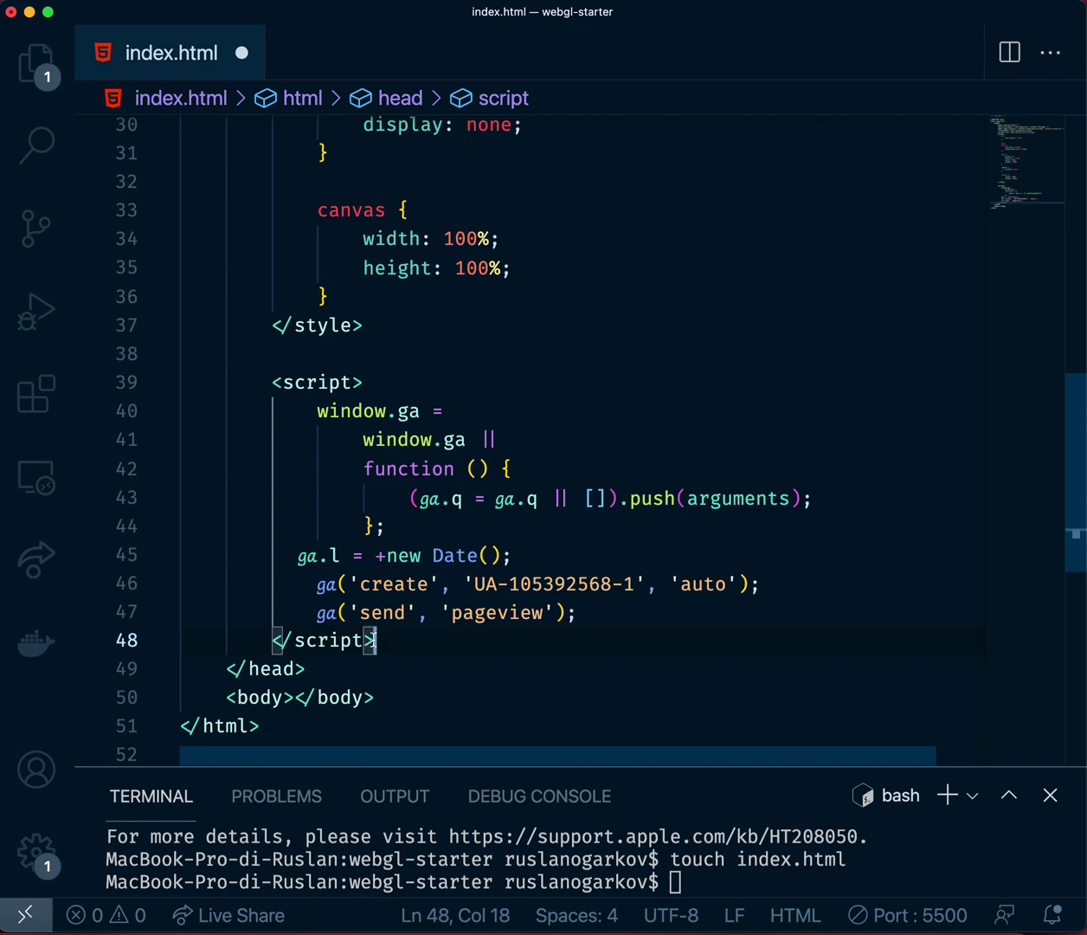
{"action": "key", "text": "Return"}
{"action": "scroll", "coordinate": [585, 394], "scroll_direction": "down", "scroll_amount": 3}
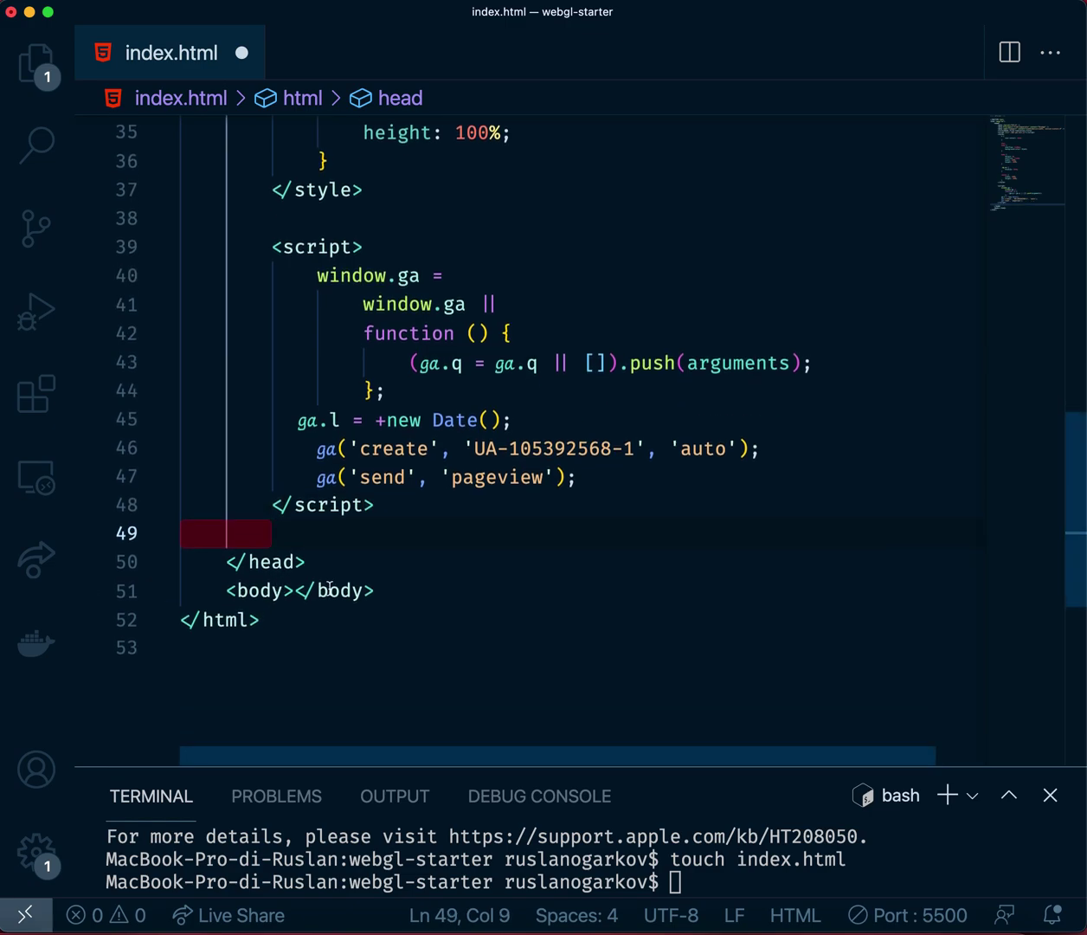
{"action": "left_click", "coordinate": [295, 591]}
Add an empty canvas element inside the body using Emmet expansion
{"action": "key", "text": "Return"}
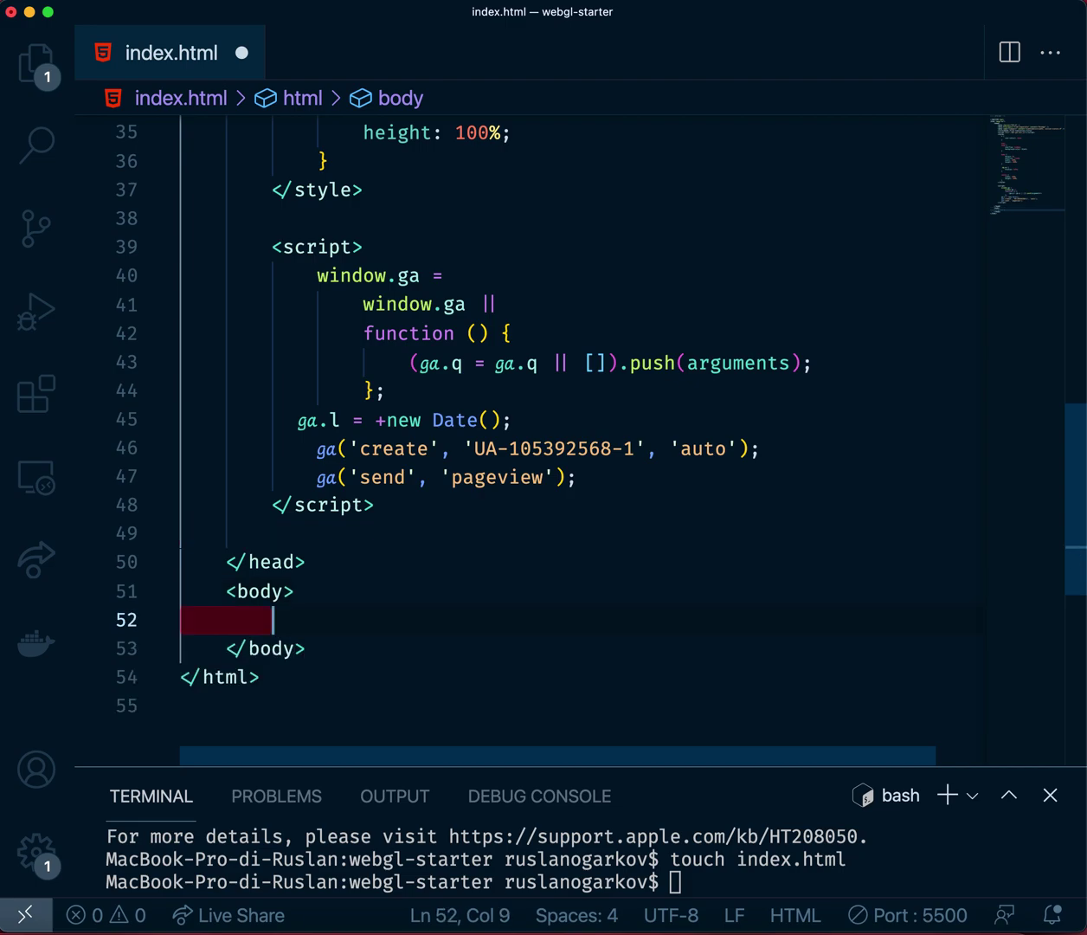
{"action": "type", "text": "canvas"}
{"action": "key", "text": "Tab"}
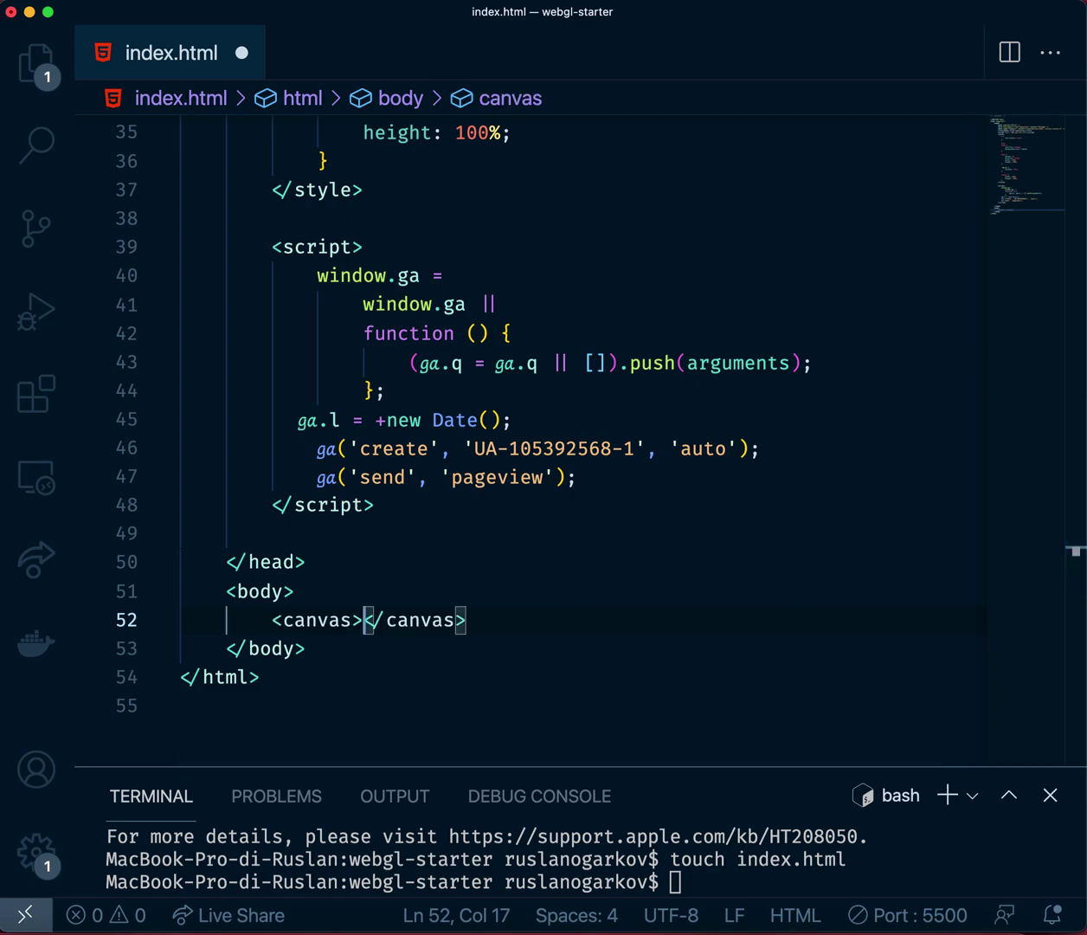
{"action": "scroll", "coordinate": [443, 575], "scroll_direction": "down", "scroll_amount": 3}
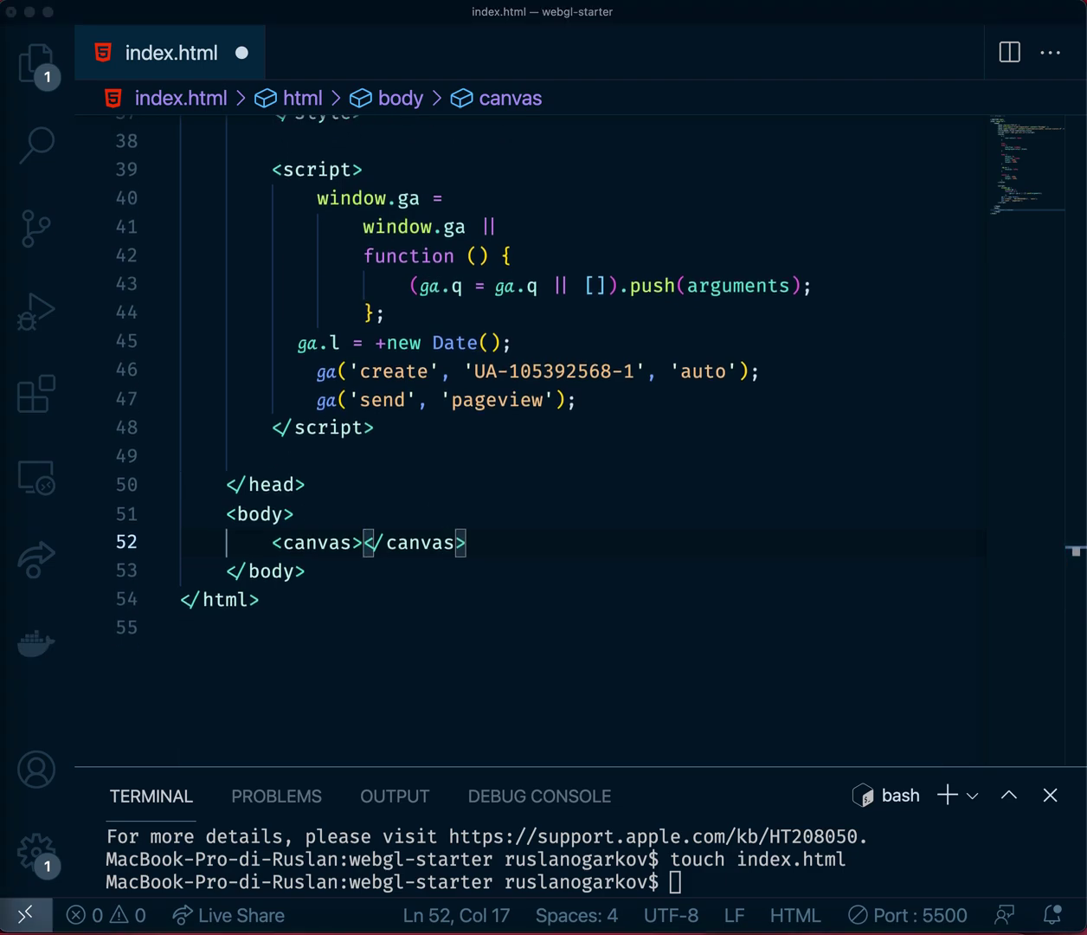
{"action": "left_click", "coordinate": [470, 530]}
{"action": "key", "text": "Return"}
Paste the board div with its board-close span below the canvas
{"action": "type", "text": "<div class=\"board\">             <span class=\"board-close\">&times;</span>         </div>"}
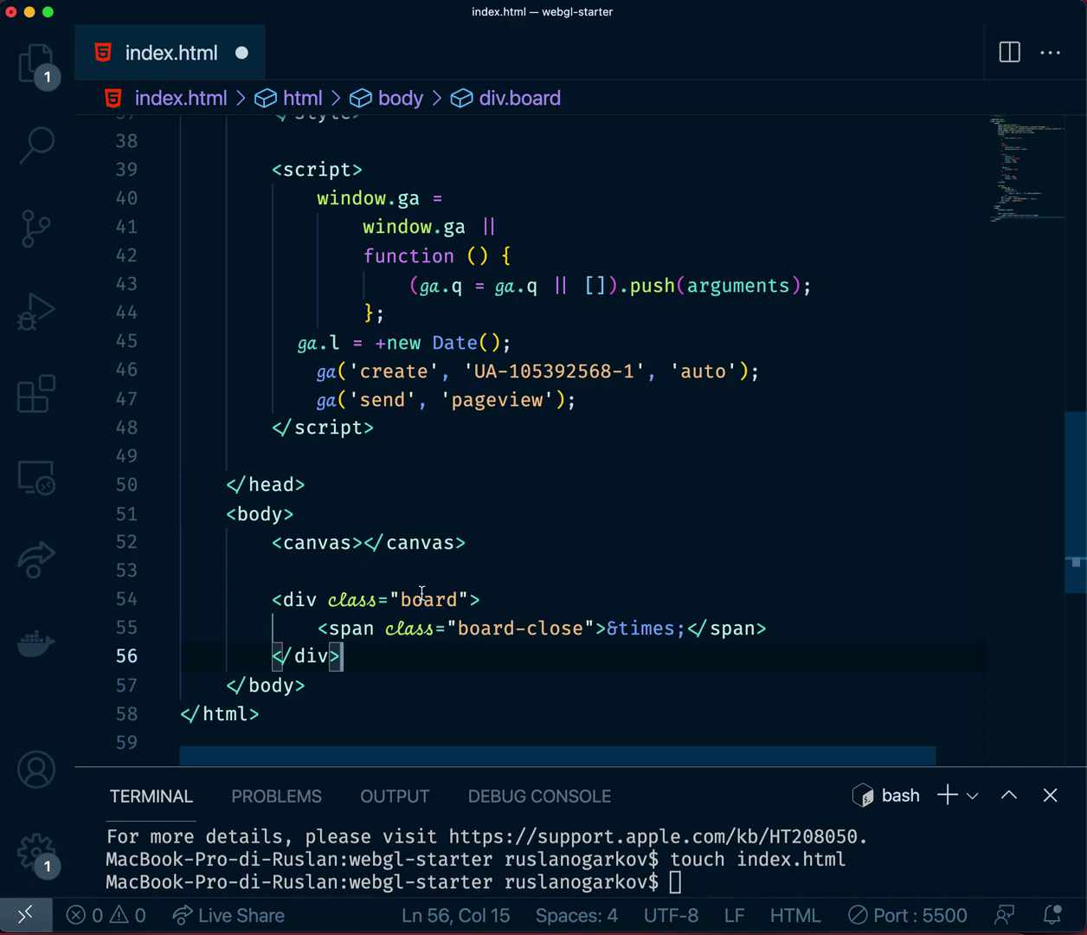
{"action": "left_click_drag", "start_coordinate": [401, 597], "coordinate": [454, 611]}
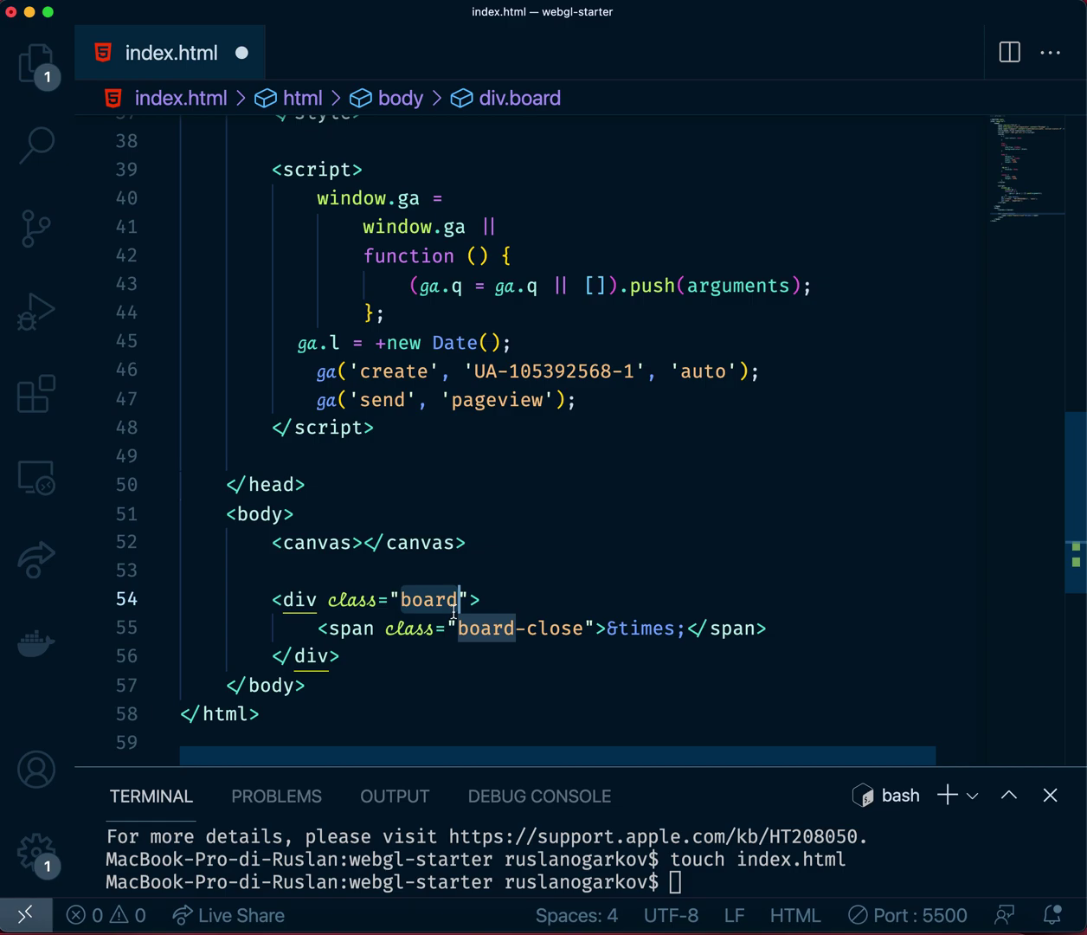
{"action": "left_click", "coordinate": [411, 599]}
{"action": "scroll", "coordinate": [393, 597], "scroll_direction": "down", "scroll_amount": 2}
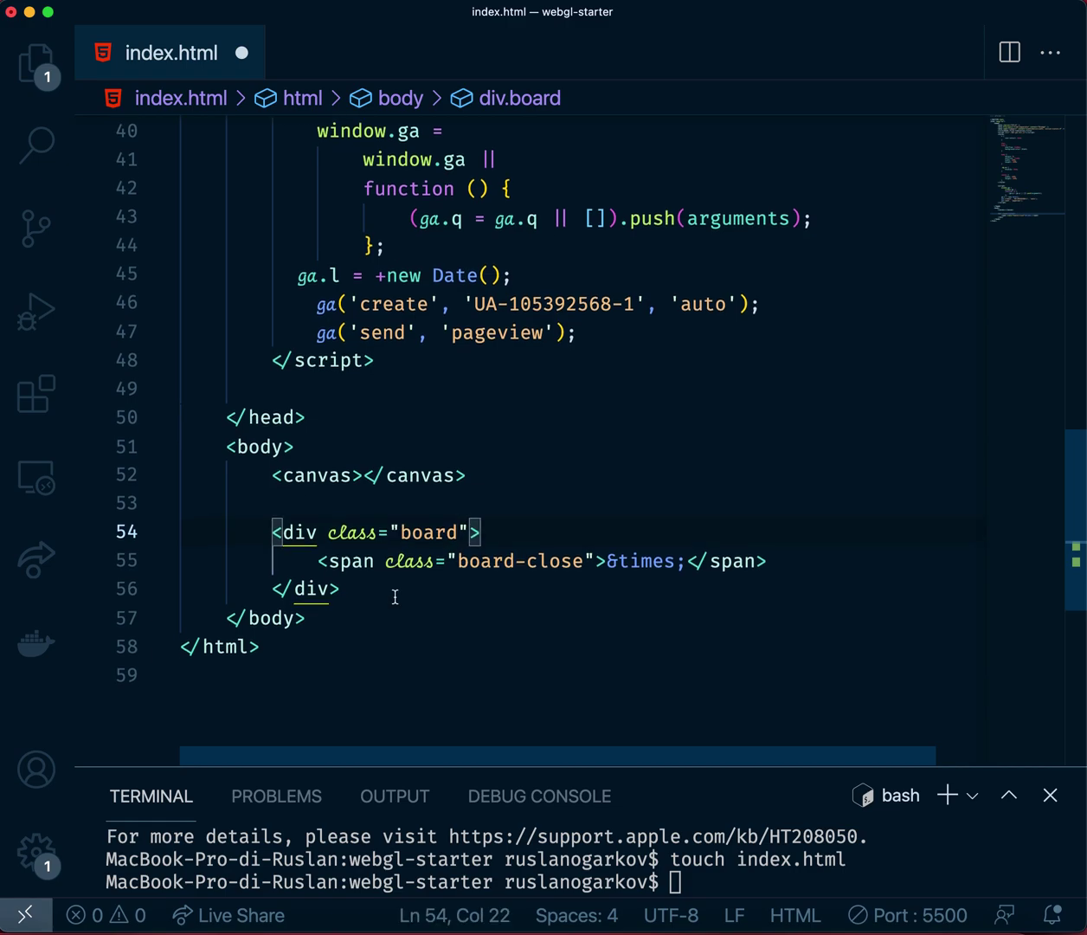
{"action": "scroll", "coordinate": [349, 538], "scroll_direction": "down", "scroll_amount": 2}
{"action": "left_click", "coordinate": [349, 538]}
Add a script tag with src "./script.js" at the end of body and save index.html
{"action": "key", "text": "Return"}
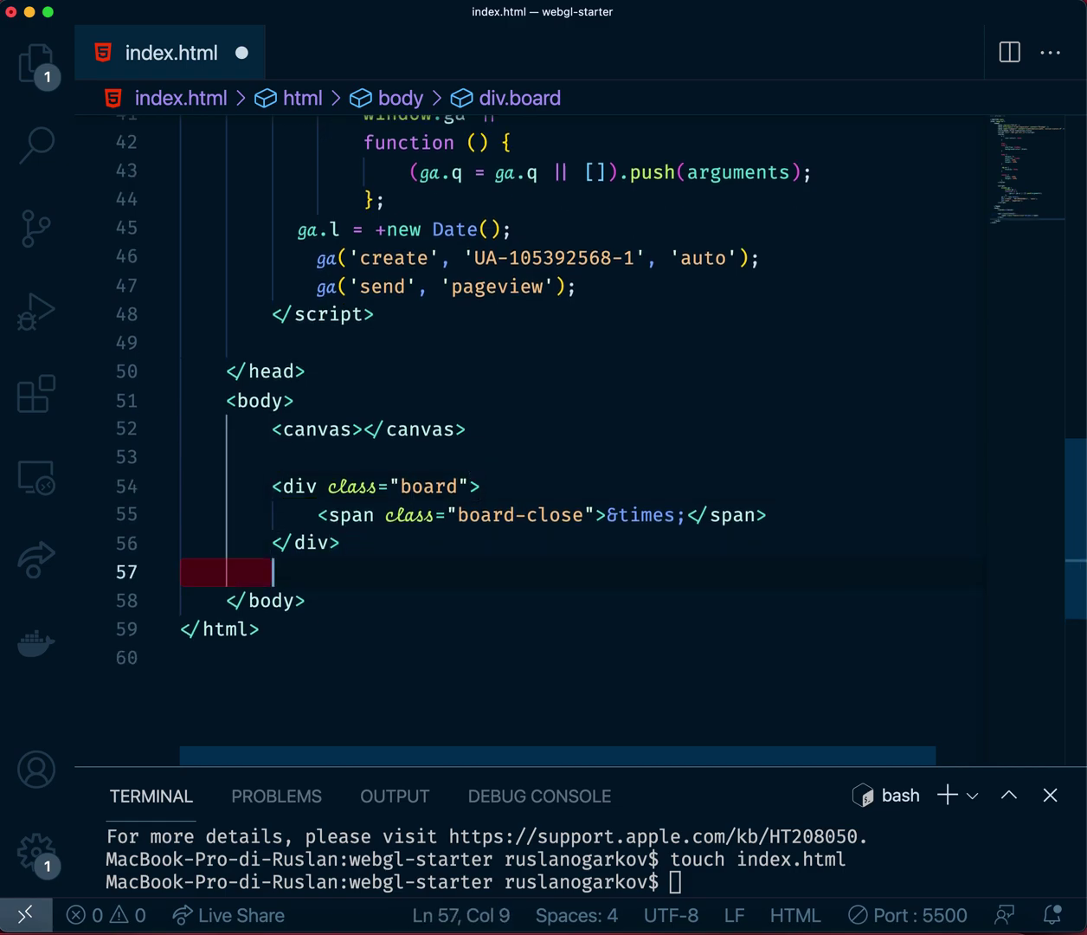
{"action": "key", "text": "Return"}
{"action": "type", "text": "sc"}
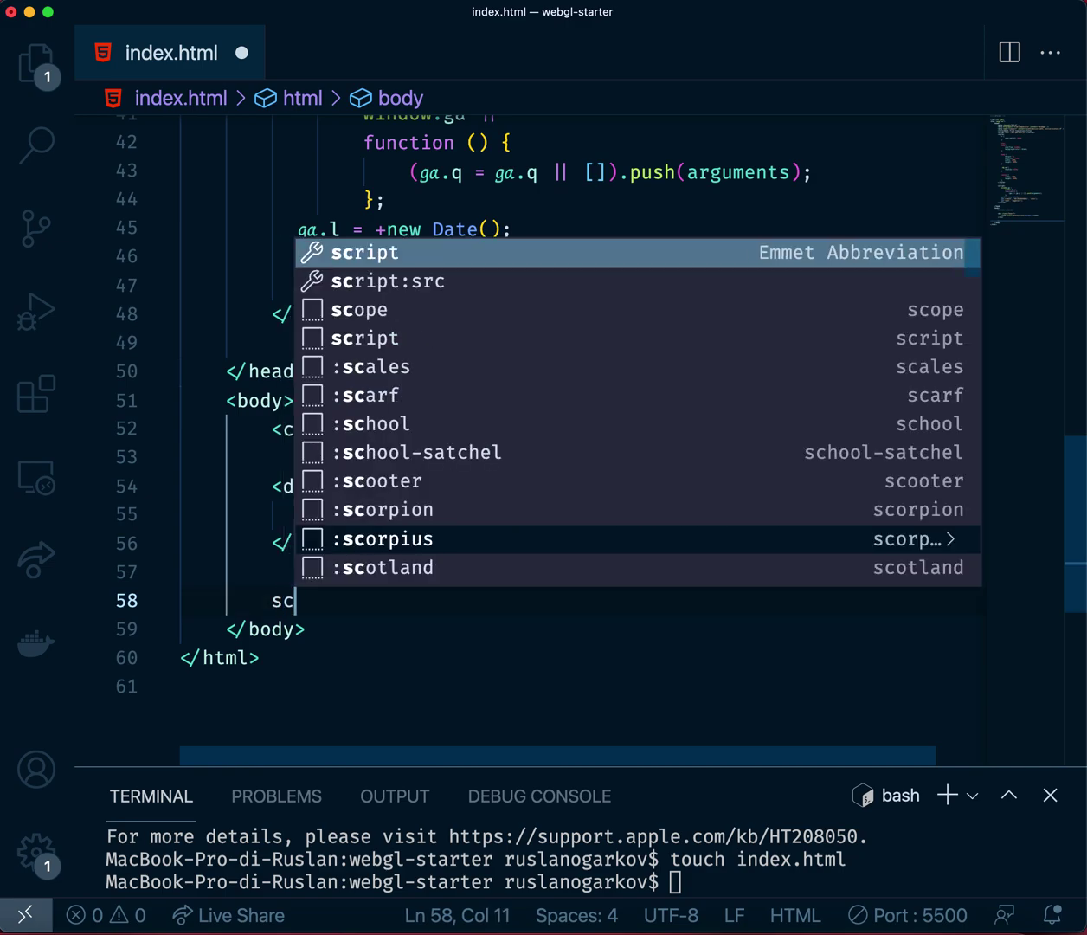
{"action": "type", "text": "ript"}
{"action": "key", "text": "Return"}
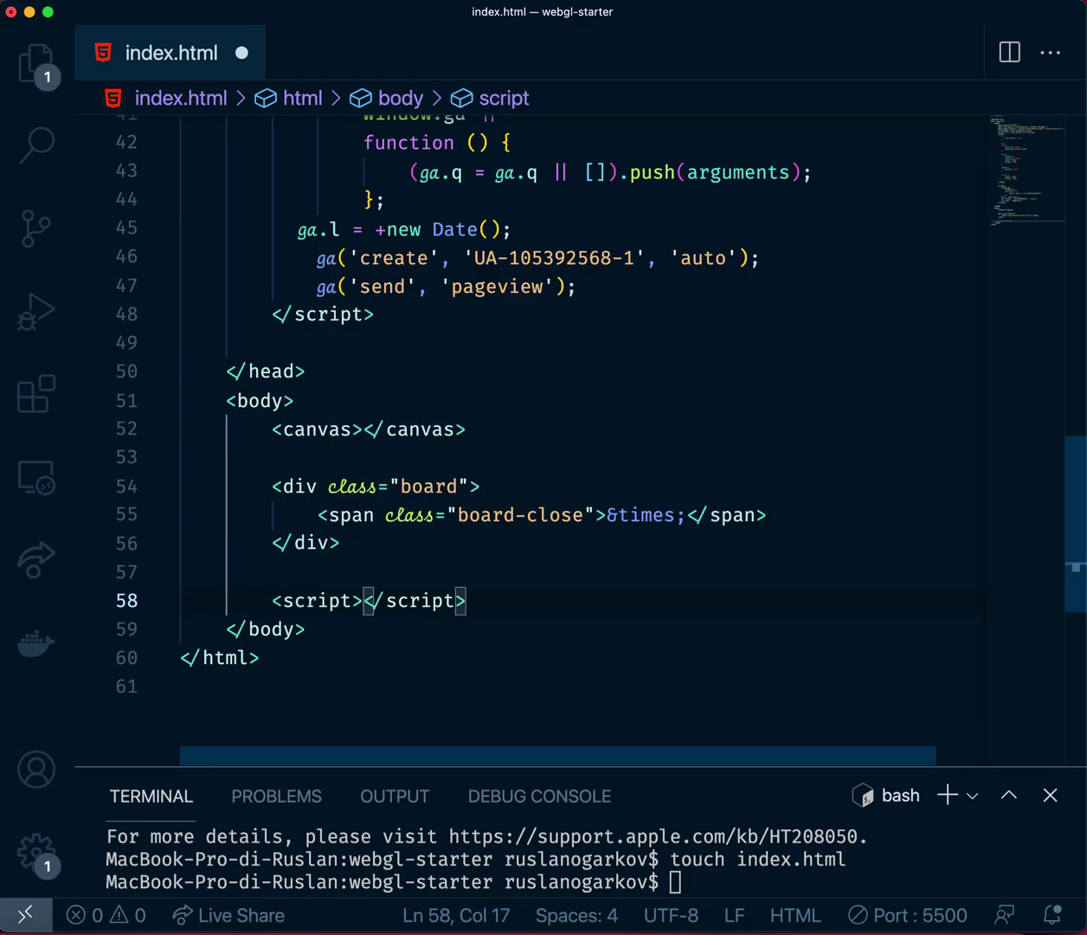
{"action": "key", "text": "Left"}
{"action": "type", "text": "src"}
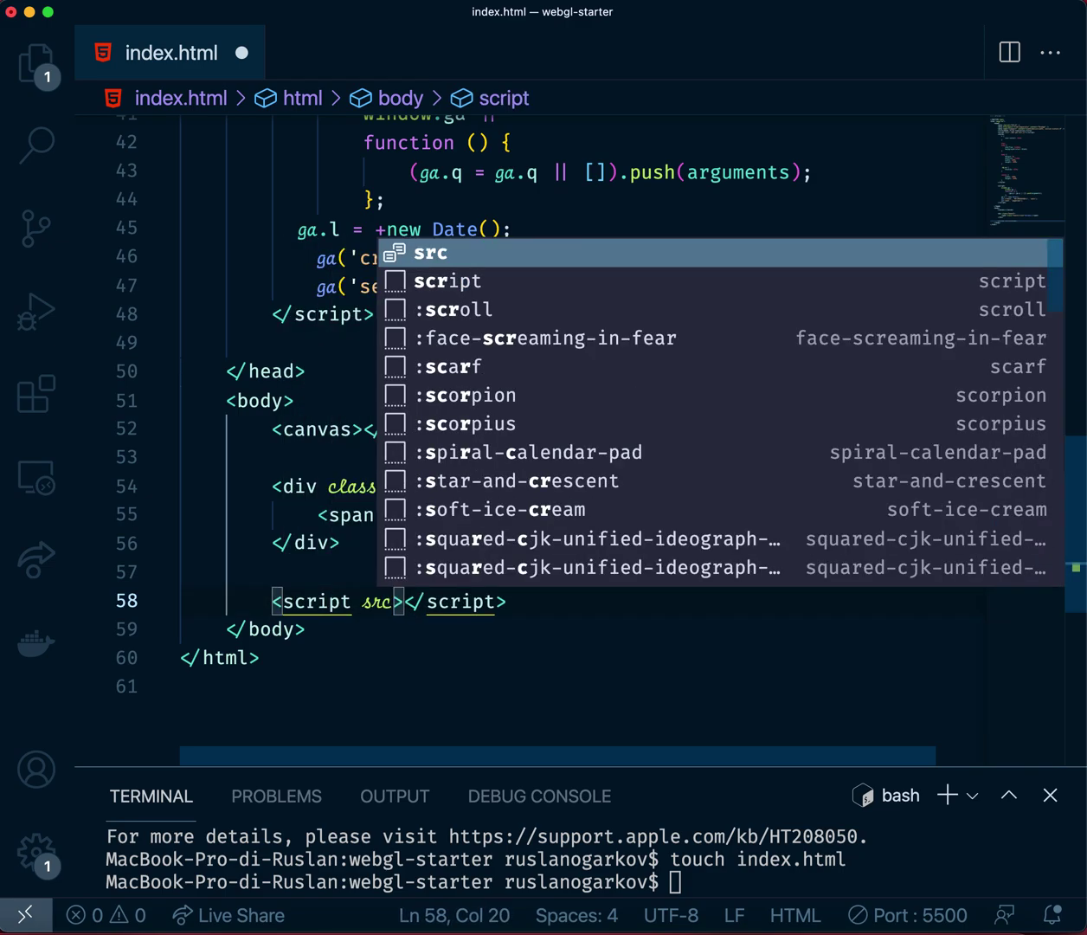
{"action": "key", "text": "Return"}
{"action": "type", "text": "."}
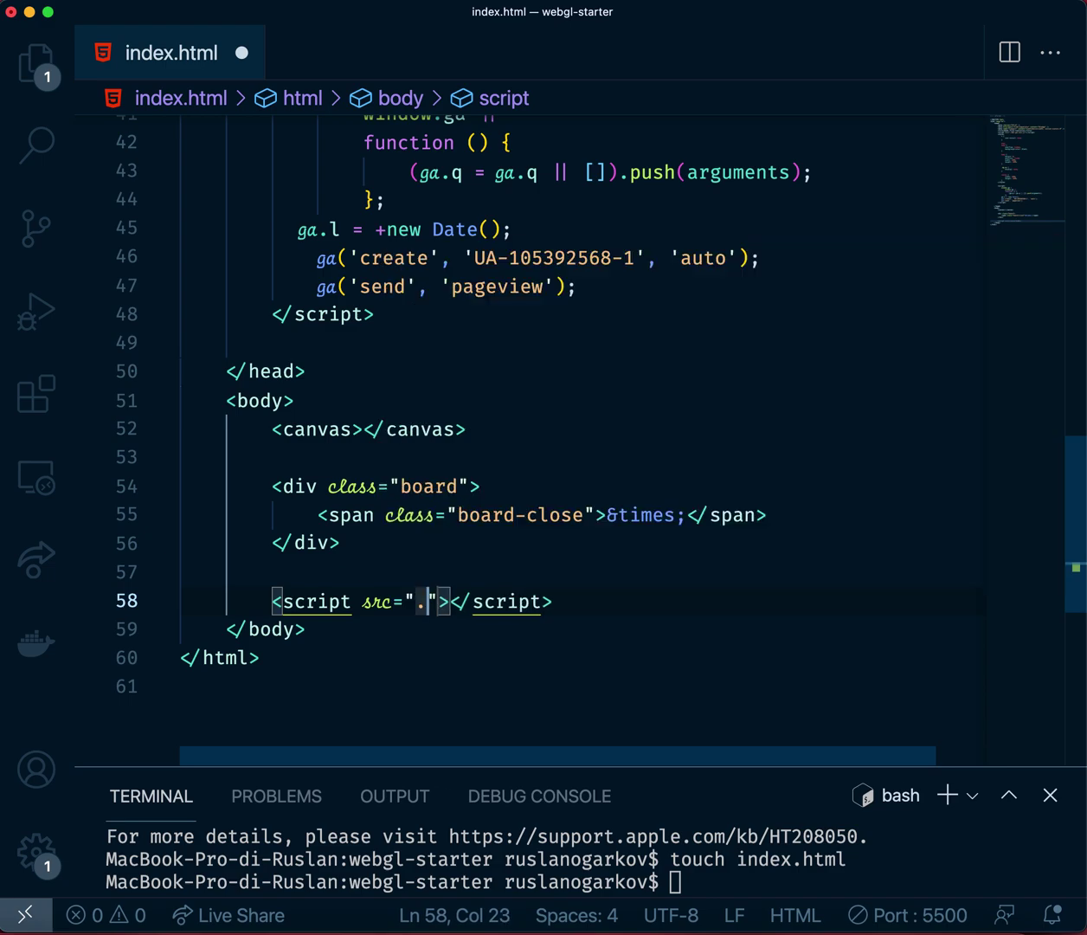
{"action": "type", "text": "/"}
{"action": "key", "text": "Down"}
{"action": "key", "text": "Down"}
{"action": "key", "text": "Return"}
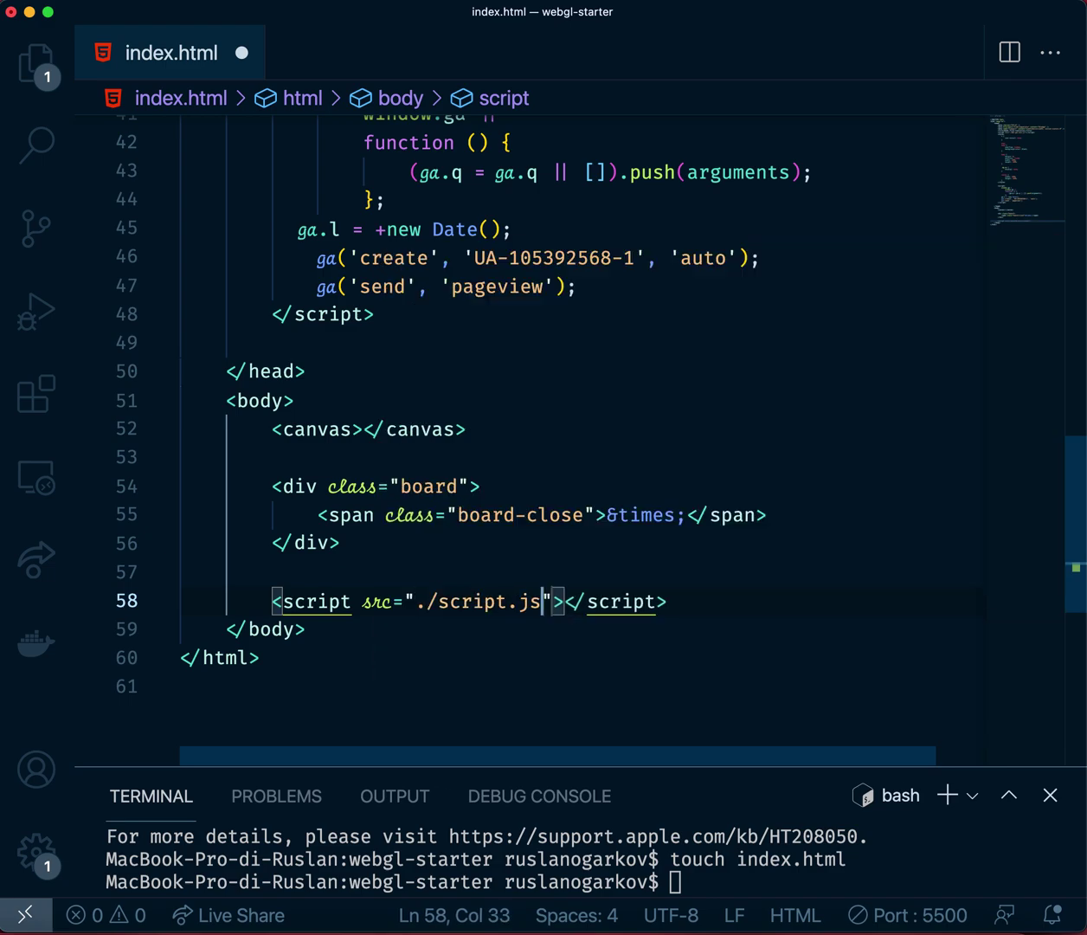
{"action": "key", "text": "super+s"}
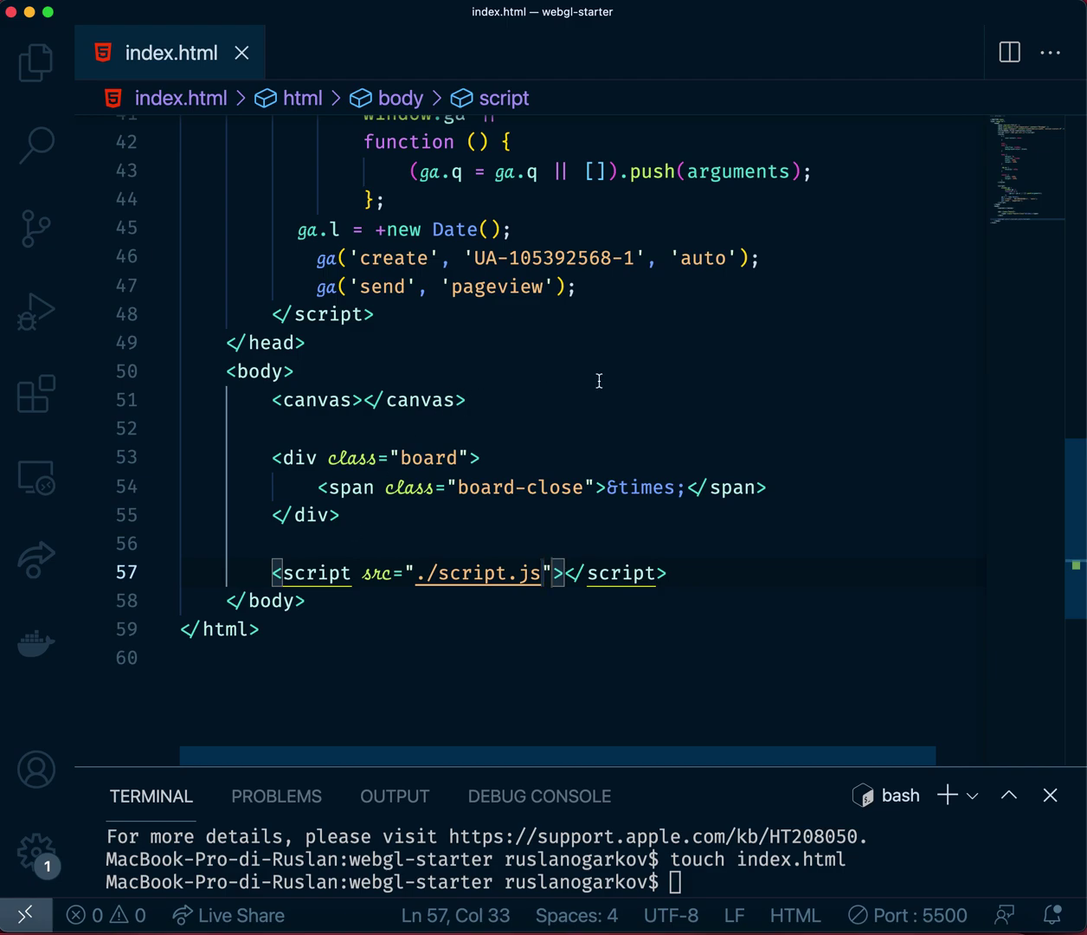
{"action": "right_click", "coordinate": [619, 383]}
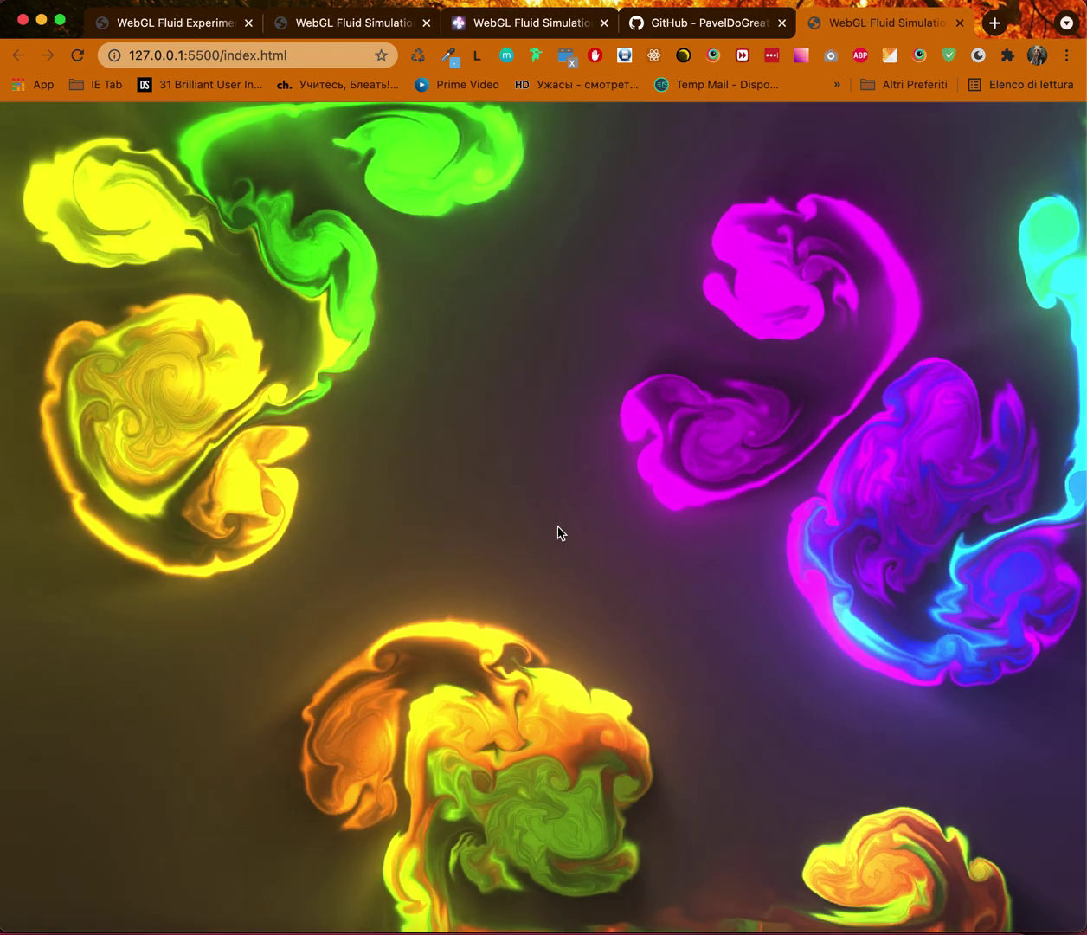
Drag across the live-served simulation to splash pink-red, blue and purple dye
{"action": "mouse_move", "coordinate": [534, 517]}
{"action": "left_mouse_down"}
{"action": "mouse_move", "coordinate": [621, 415]}
{"action": "mouse_move", "coordinate": [623, 285]}
{"action": "mouse_move", "coordinate": [448, 511]}
{"action": "mouse_move", "coordinate": [692, 381]}
{"action": "mouse_move", "coordinate": [500, 673]}
{"action": "mouse_move", "coordinate": [272, 631]}
{"action": "mouse_move", "coordinate": [408, 289]}
{"action": "mouse_move", "coordinate": [563, 532]}
{"action": "mouse_move", "coordinate": [706, 636]}
{"action": "left_mouse_up"}
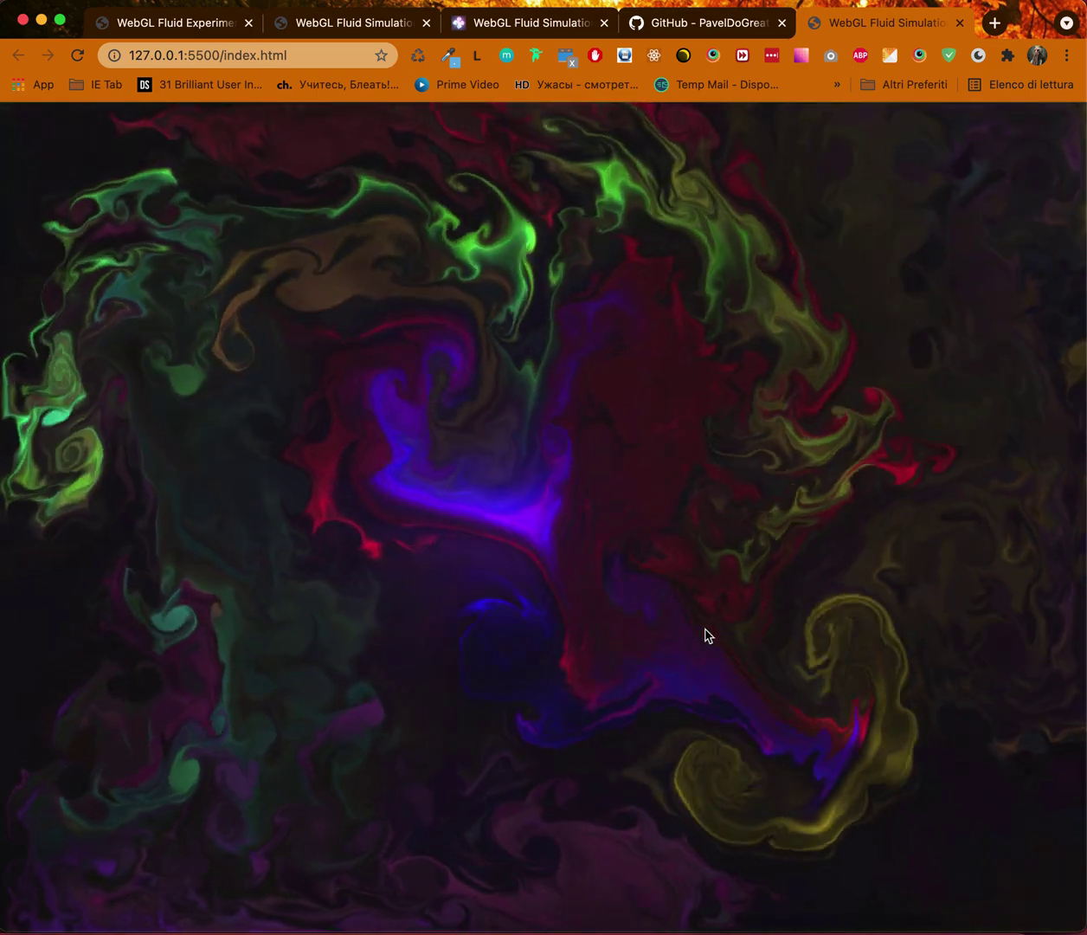
{"action": "left_click_drag", "start_coordinate": [762, 504], "coordinate": [826, 376]}
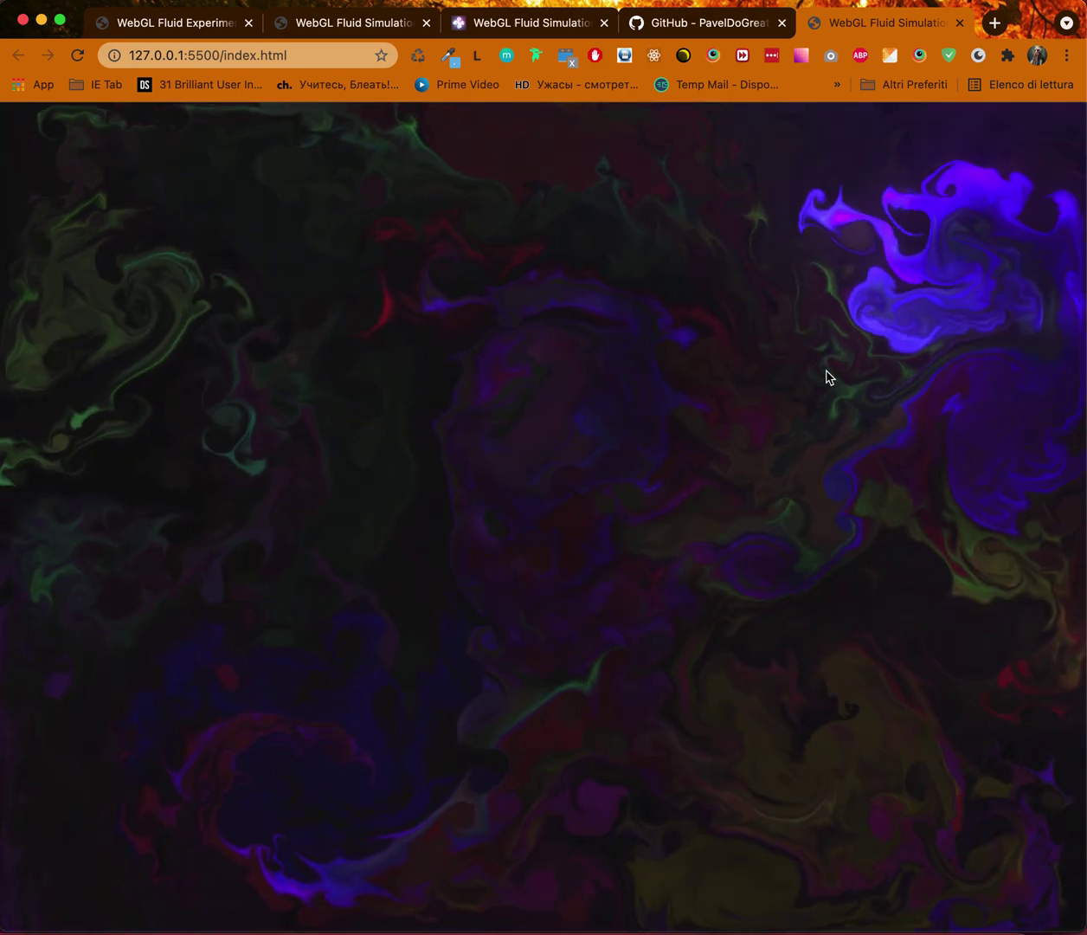